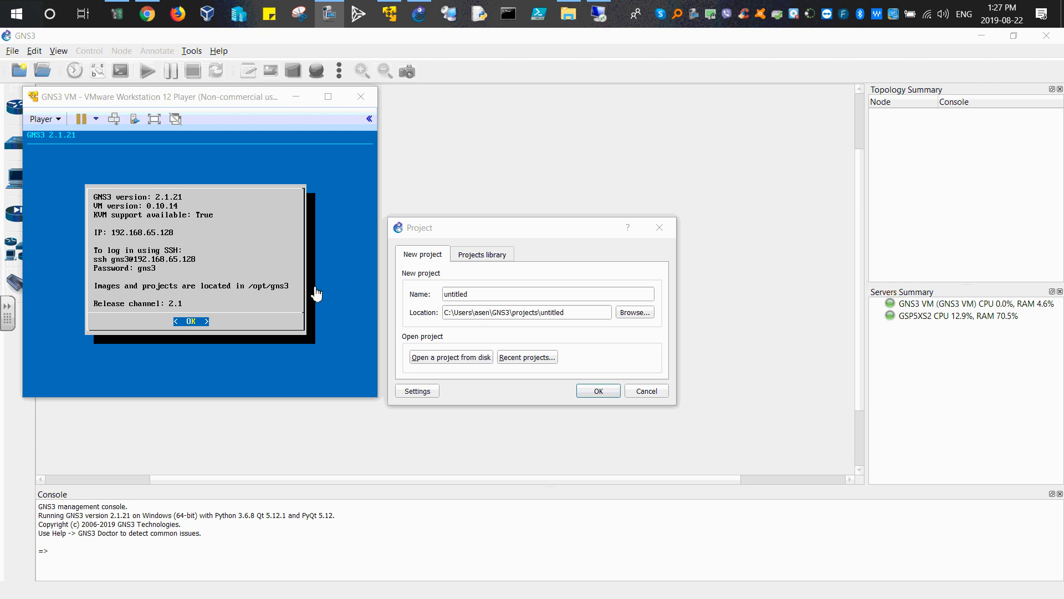
Step: Minimize the GNS3 VM window and create a new project named asa_init
click(296, 97)
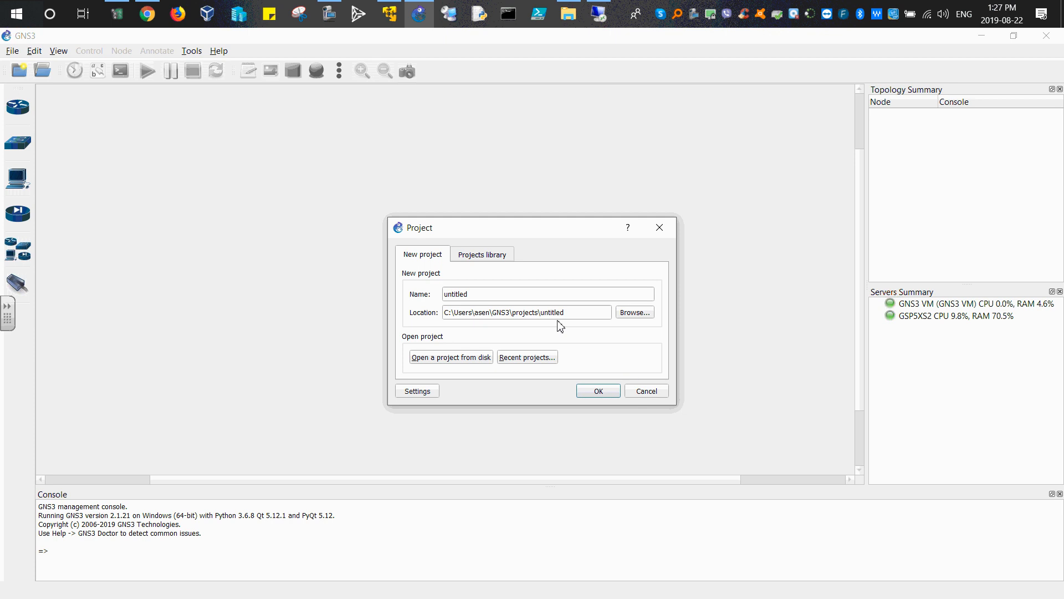
click(491, 292)
drag(478, 295, 432, 296)
text(asa_in)
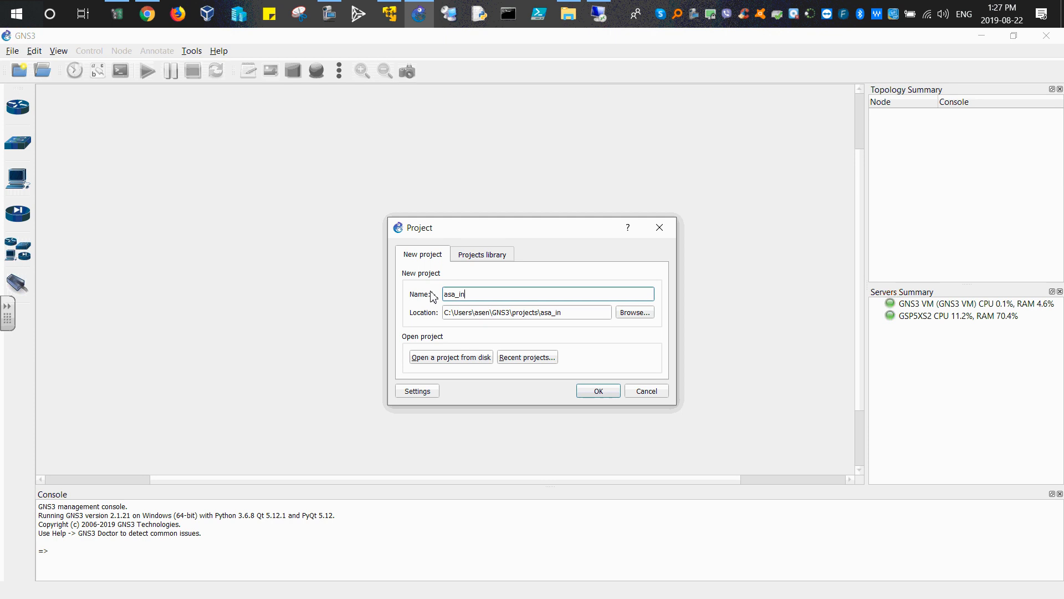
text(it)
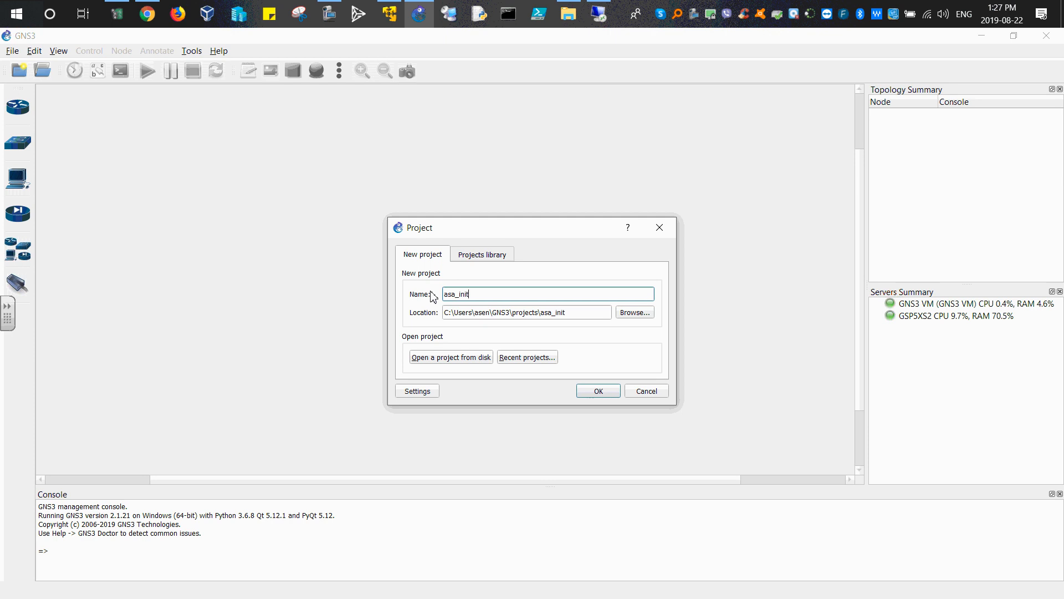
click(593, 392)
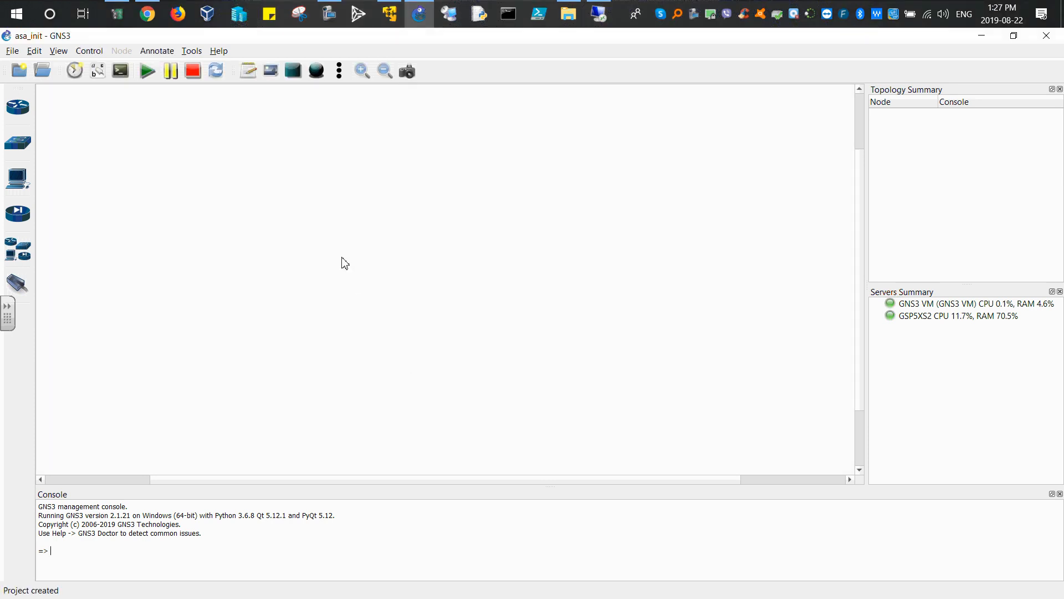
Step: Show all installed appliances in the devices panel
click(19, 261)
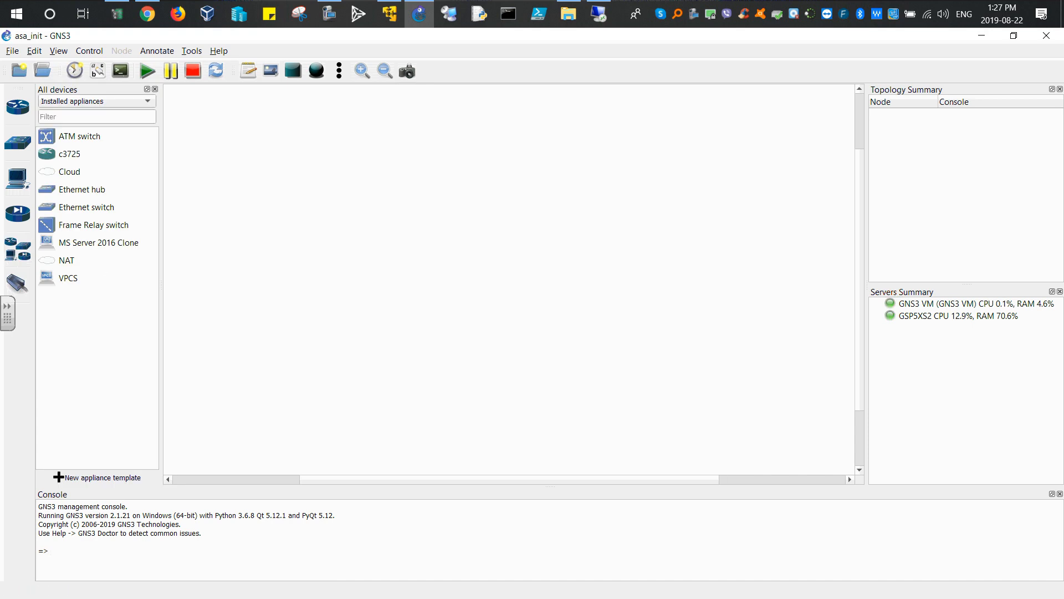
Step: Sort the T09 network folder by name and preview the 210-260.txt configuration file
click(569, 14)
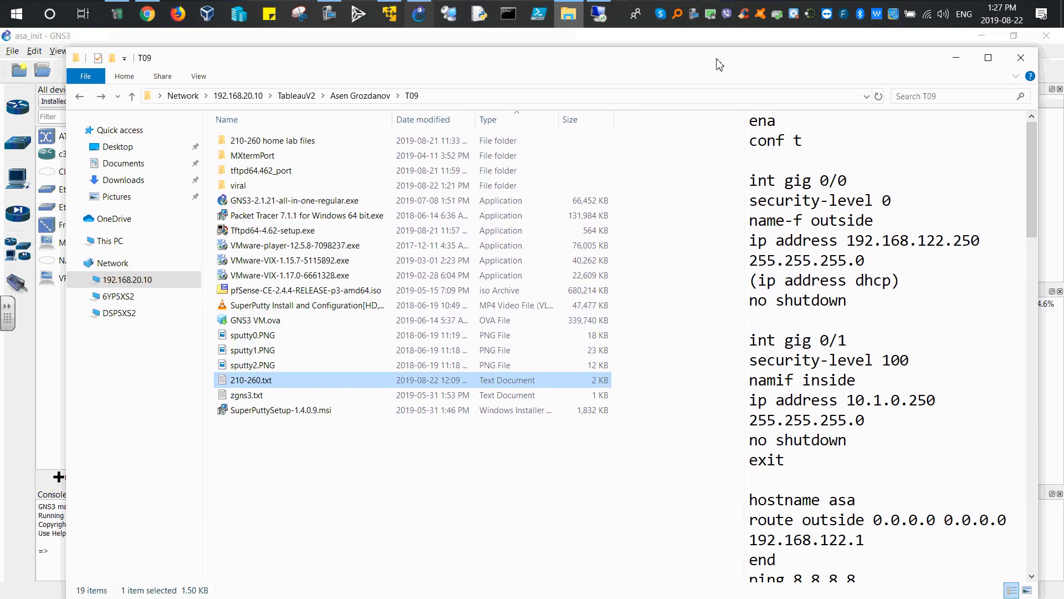
double_click(740, 66)
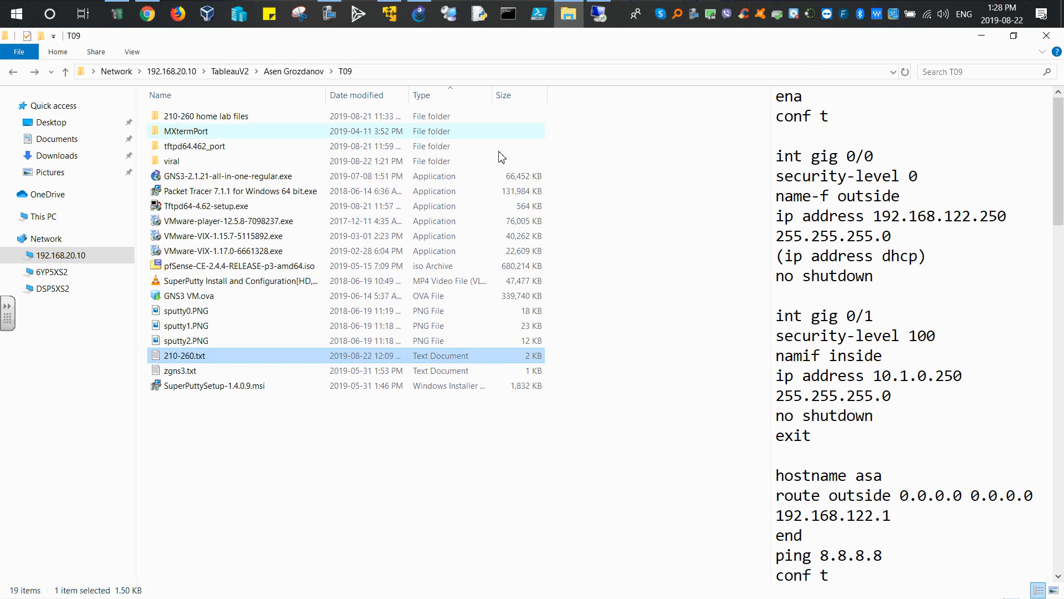
click(238, 100)
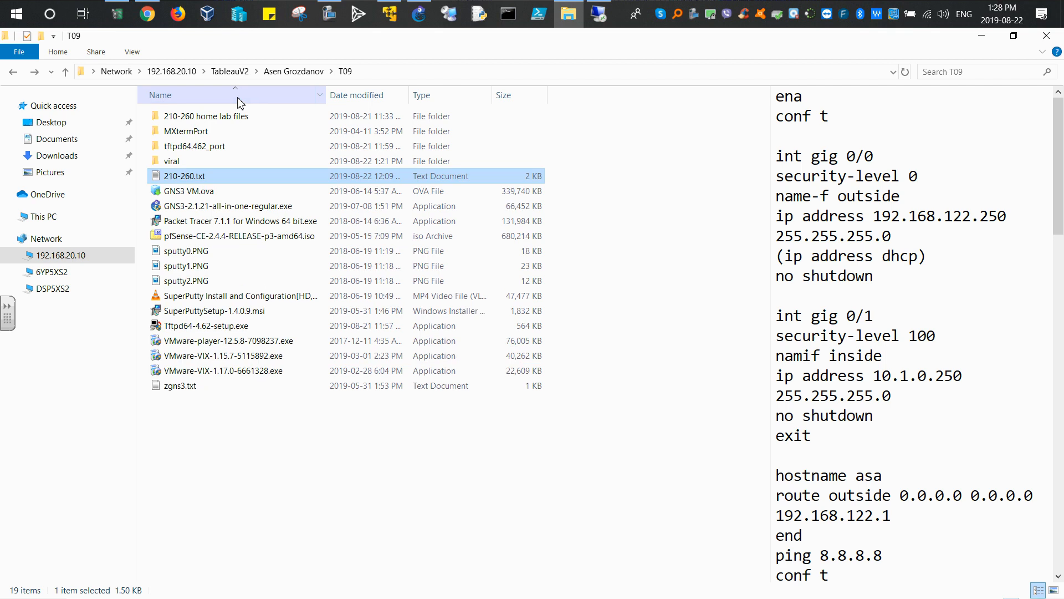
click(238, 99)
click(238, 100)
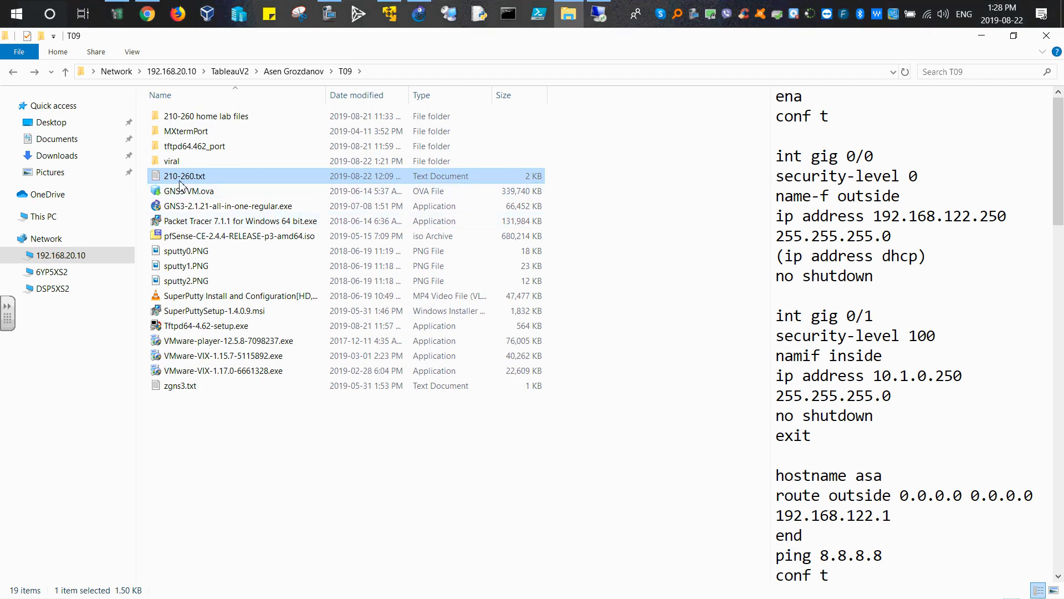
scroll(810, 201, down, 5)
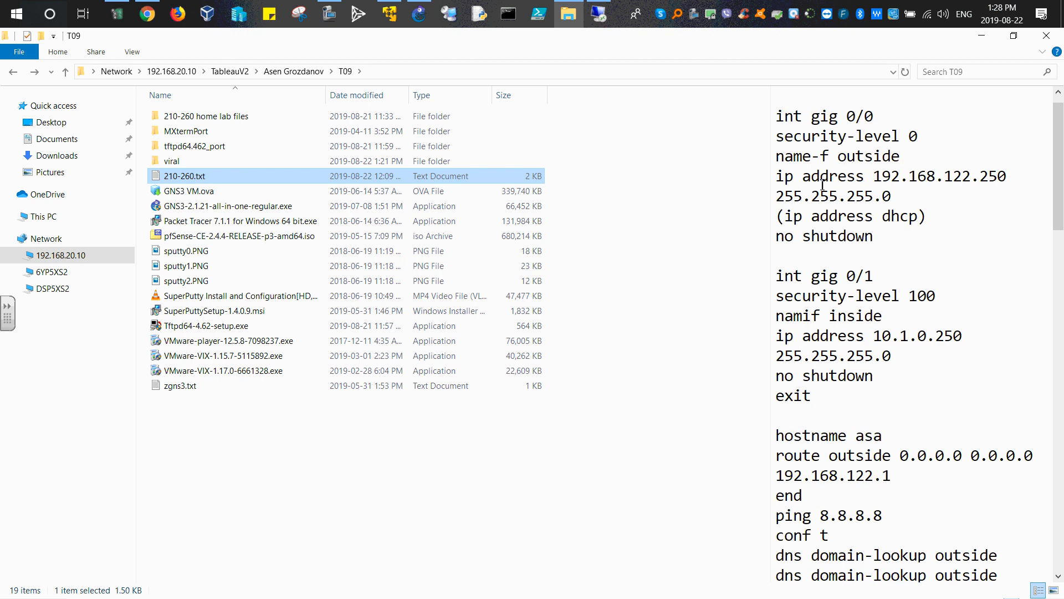
scroll(809, 201, up, 5)
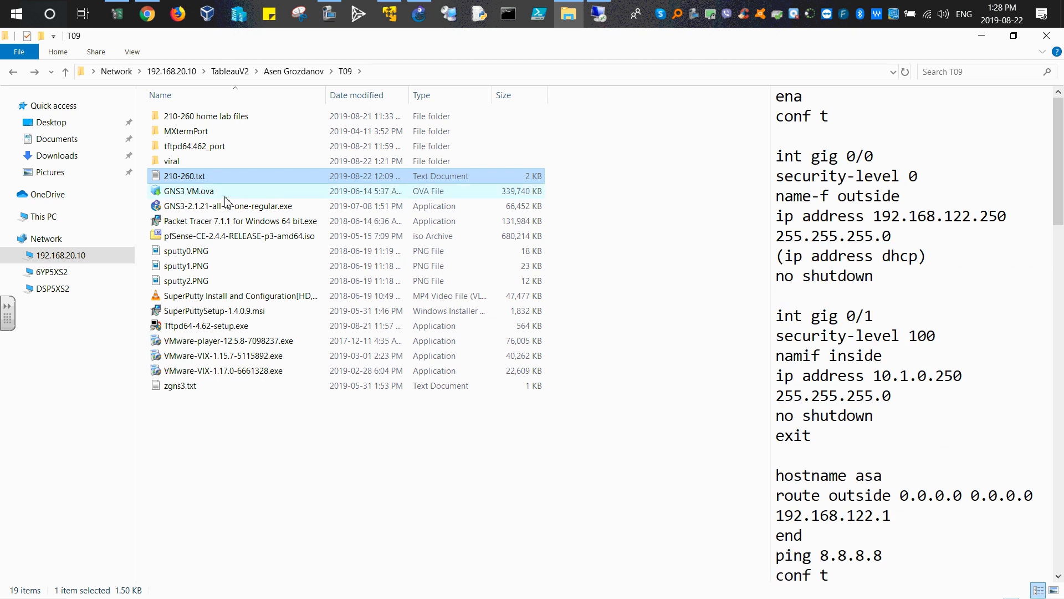
Step: Open 210-260.txt in Notepad++ and review the ASA configuration commands
right_click(188, 181)
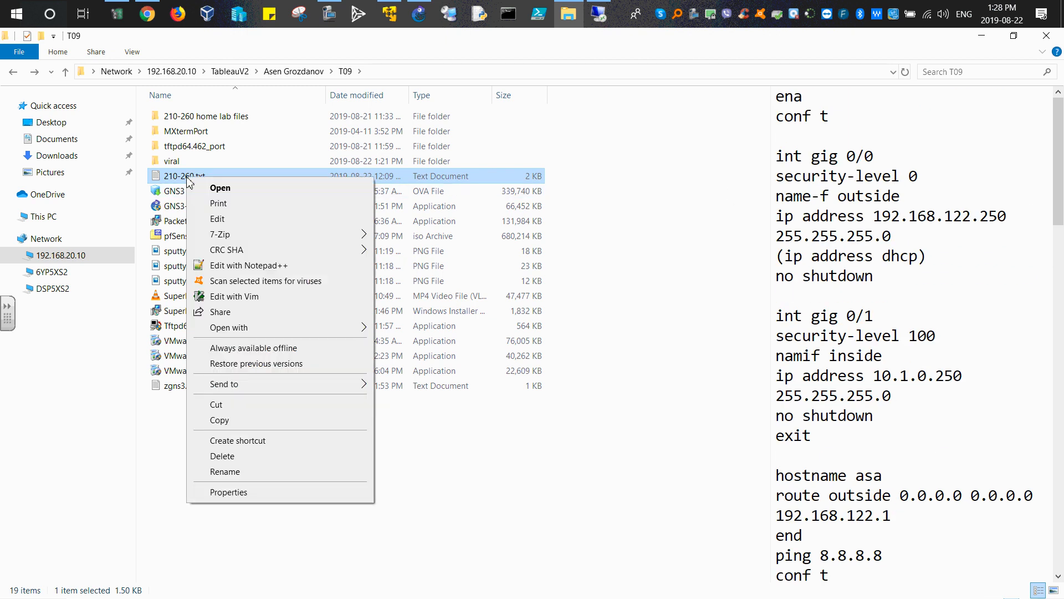
click(244, 266)
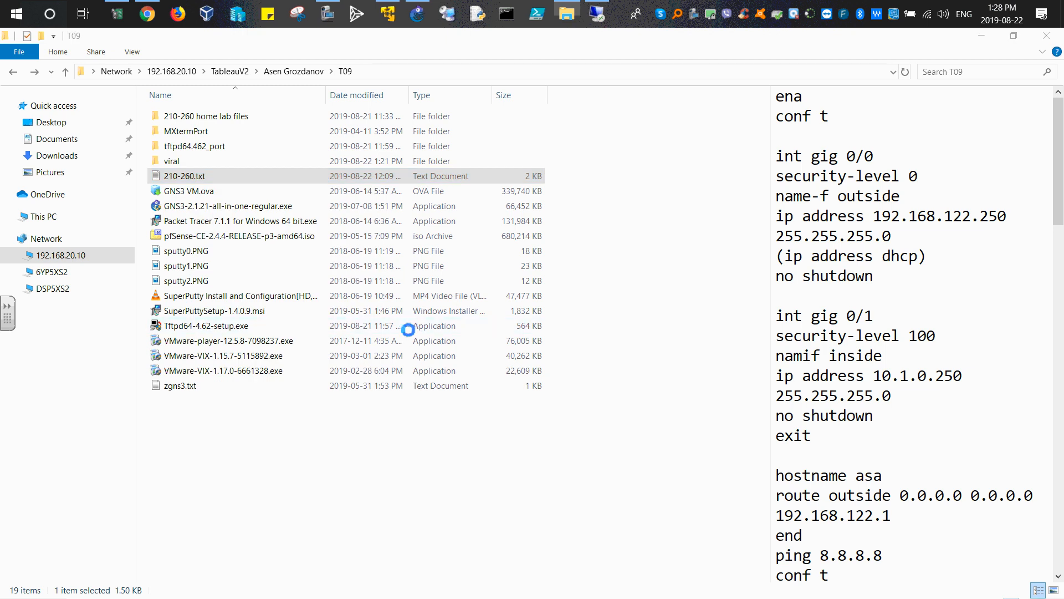
scroll(483, 172, down, 2)
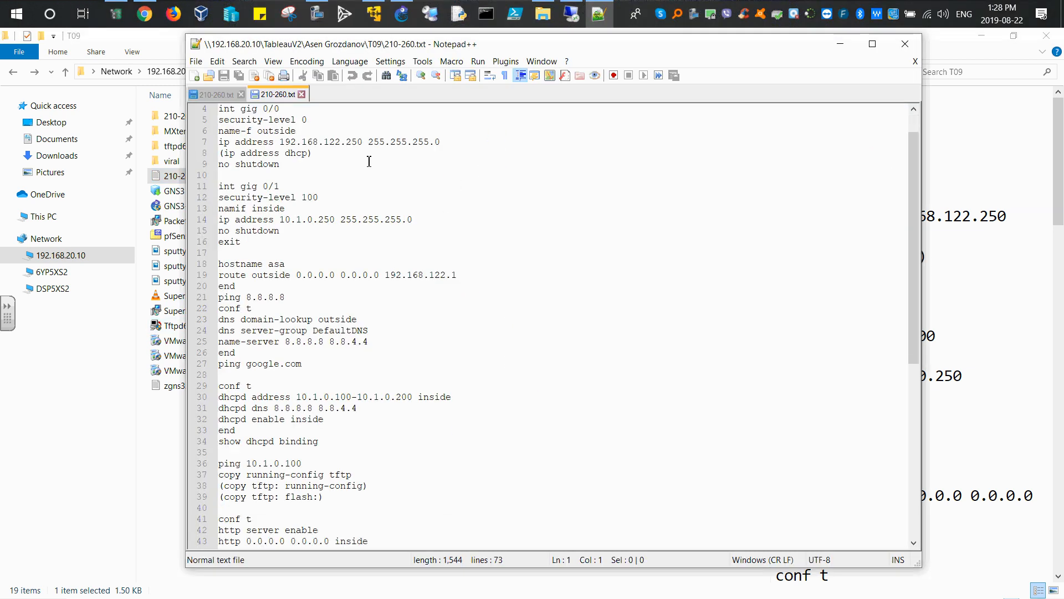
scroll(483, 172, up, 2)
drag(654, 47, 0, 55)
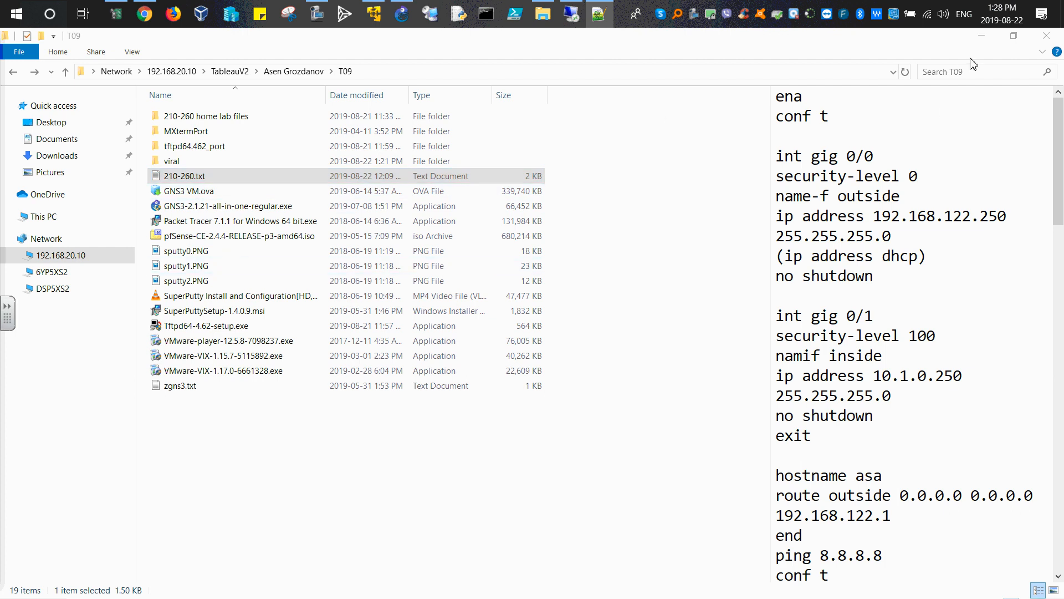
click(981, 36)
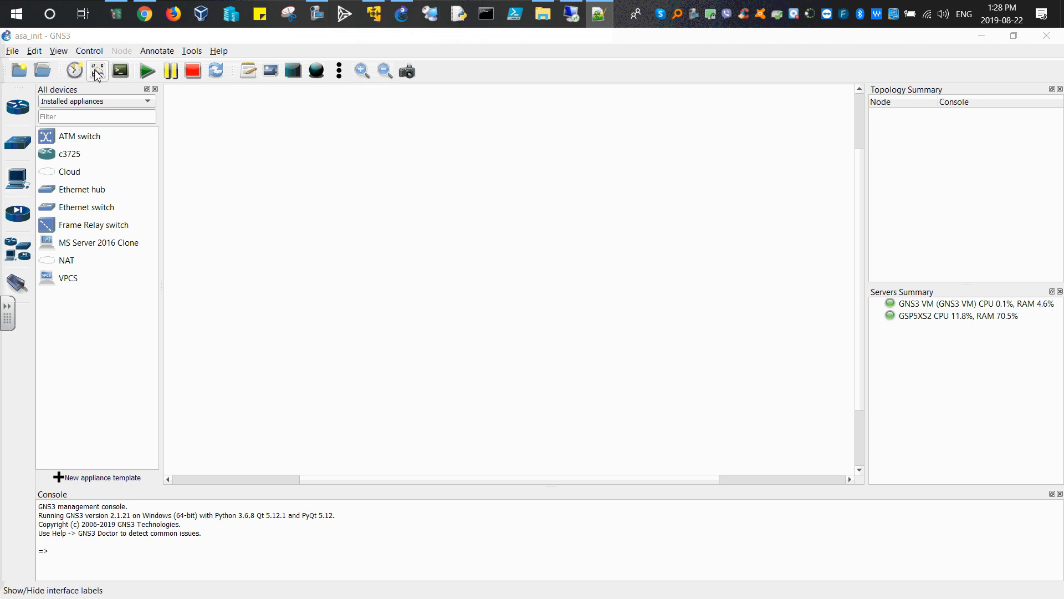
click(44, 52)
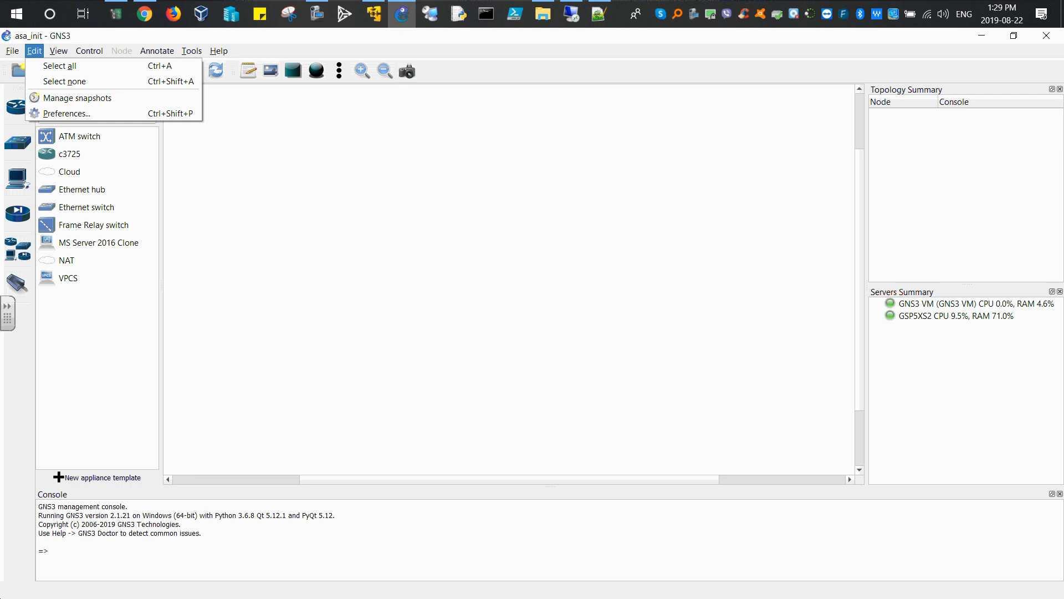
click(641, 111)
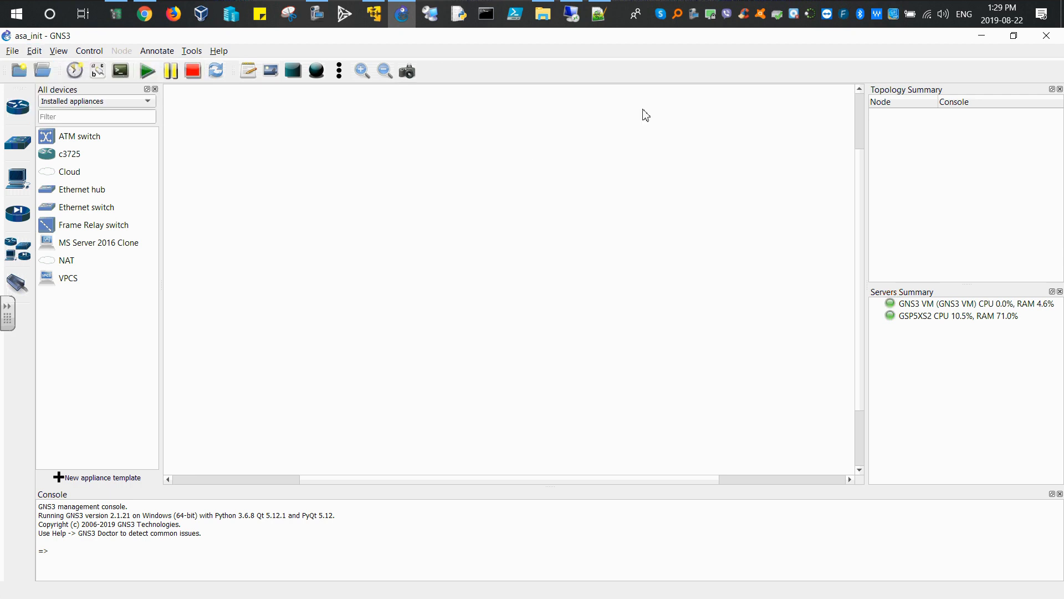
Step: Copy the _asav992.qcow2 image from the 210-260 home lab files folder
click(542, 13)
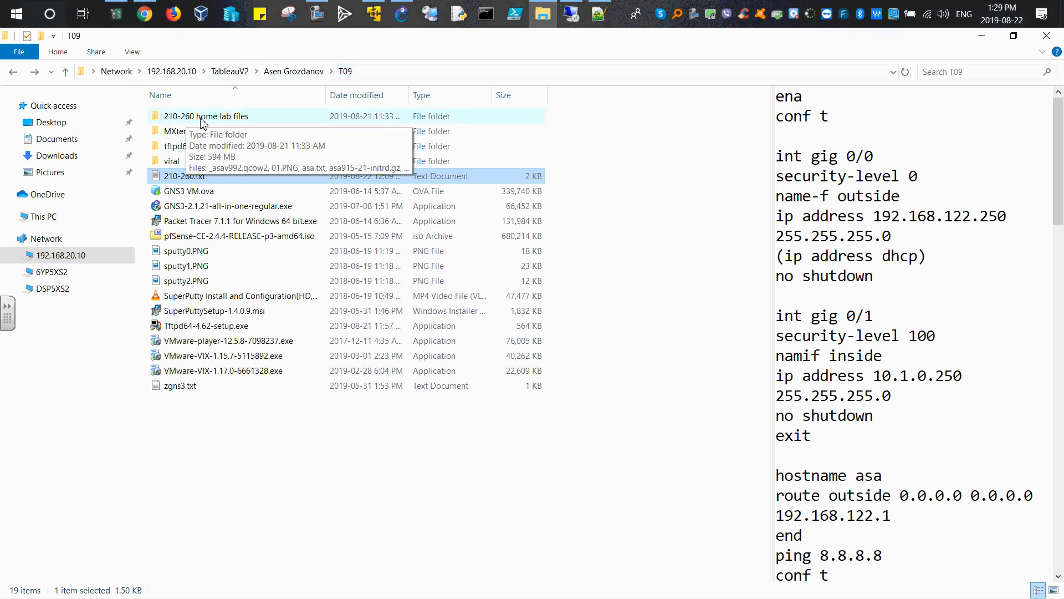
double_click(242, 118)
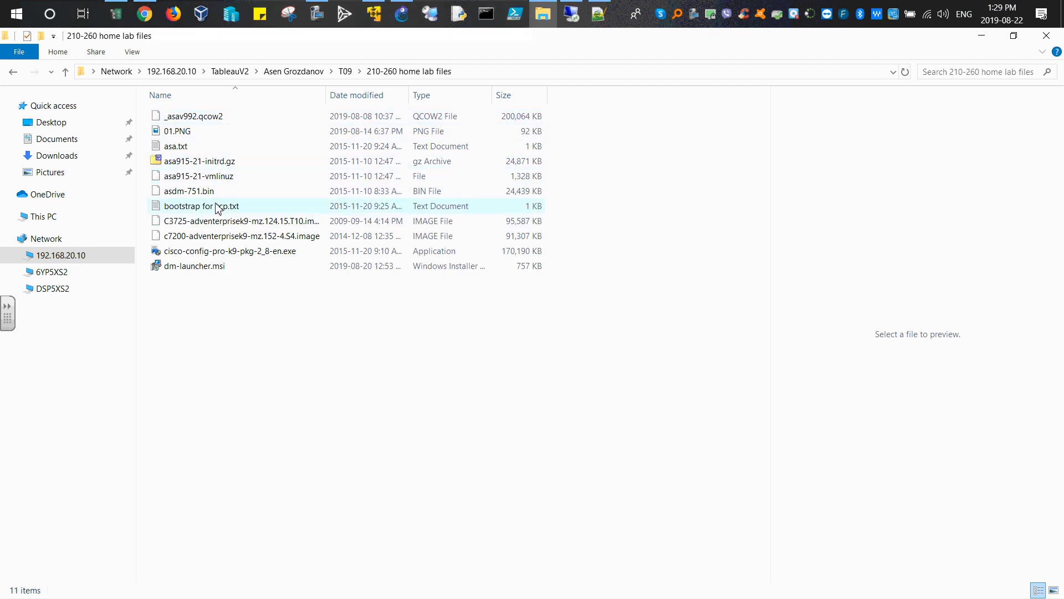
click(196, 120)
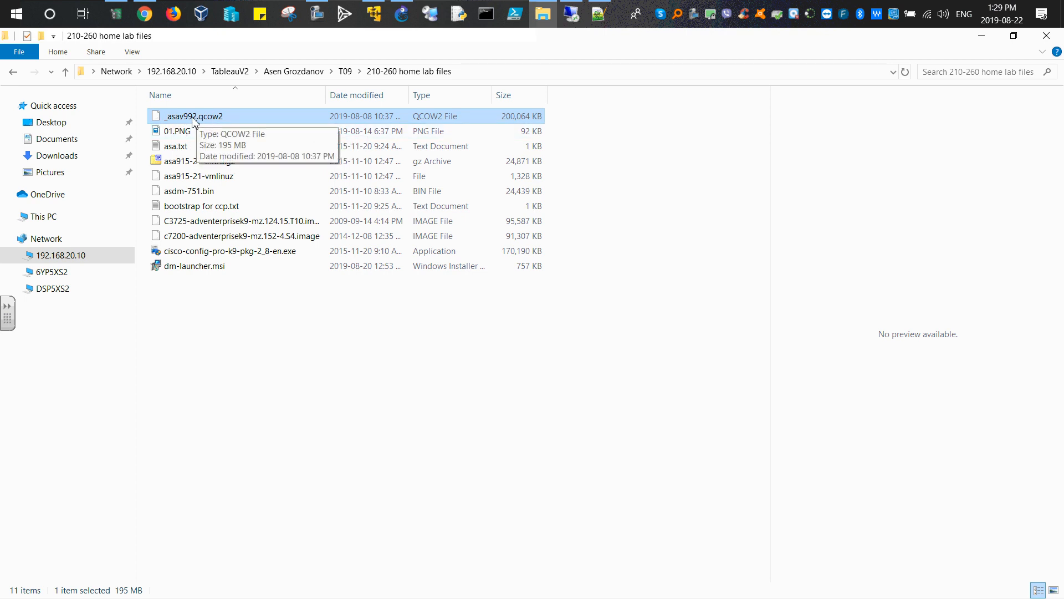
click(13, 71)
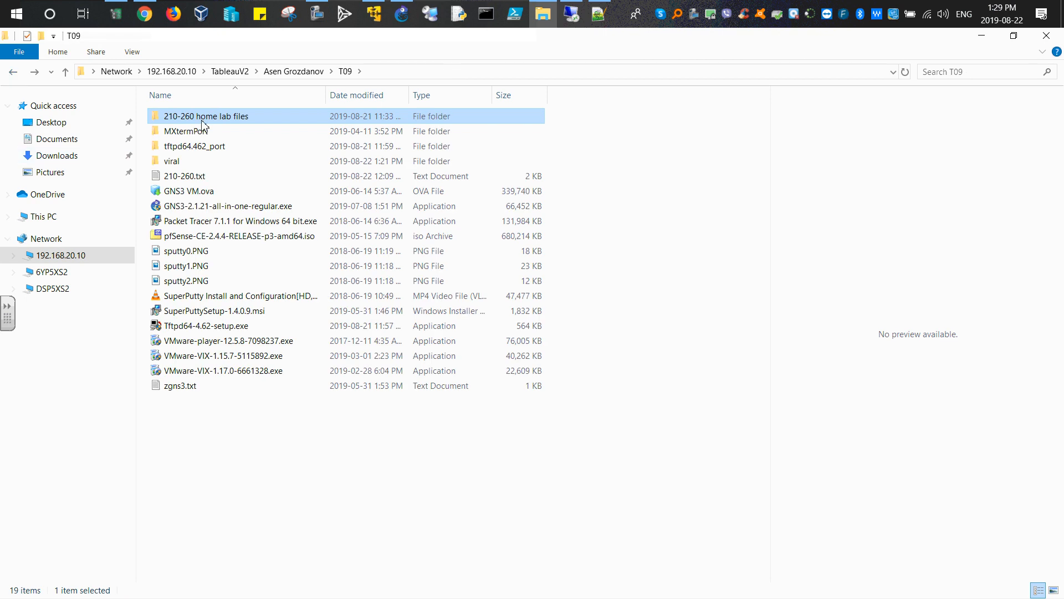
double_click(202, 123)
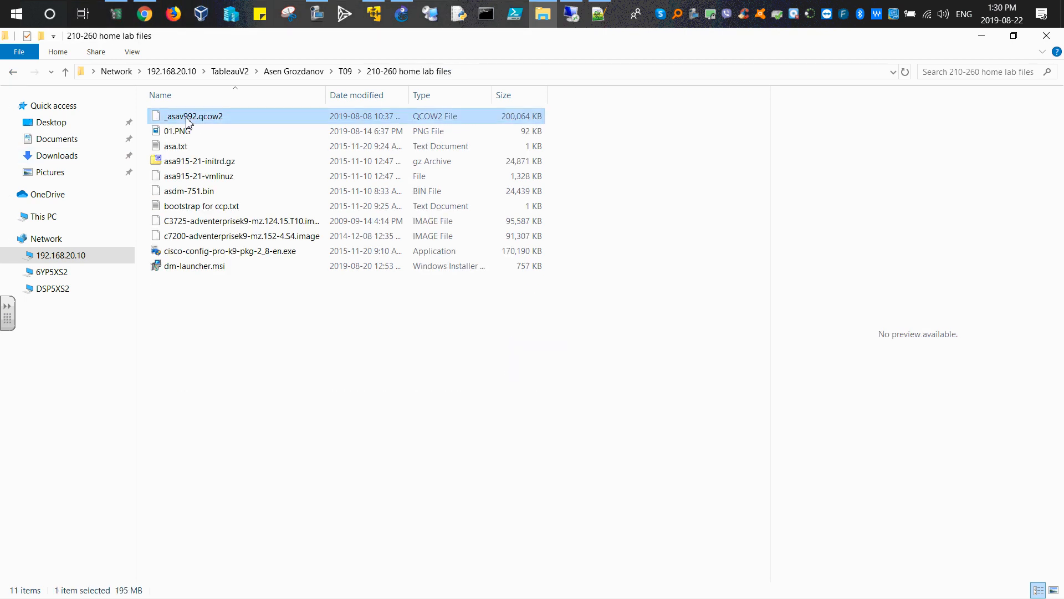
right_click(187, 122)
click(221, 313)
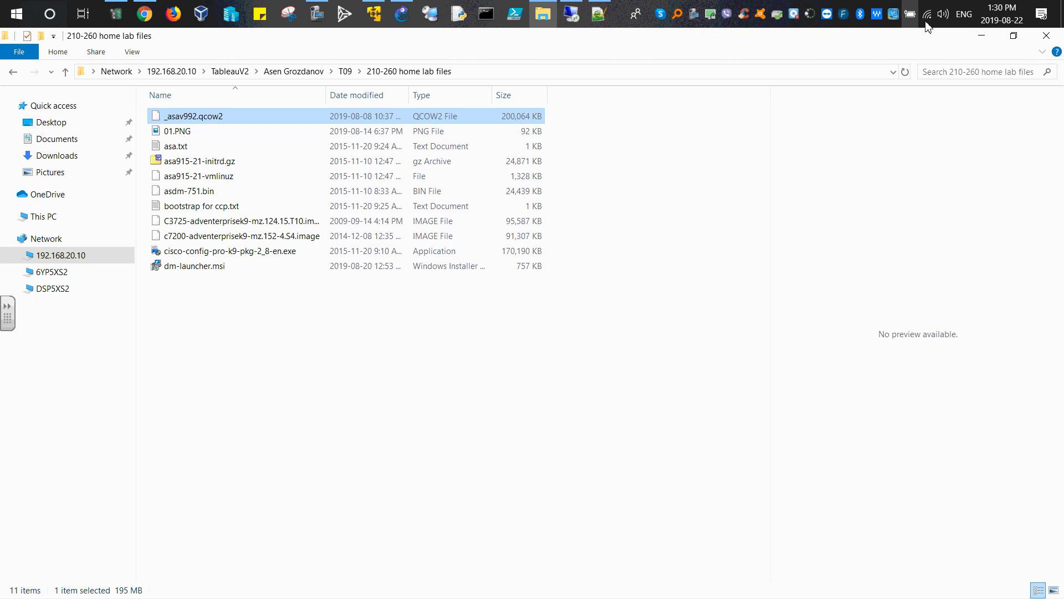
Step: Paste the copied image file onto the desktop
click(984, 40)
click(983, 39)
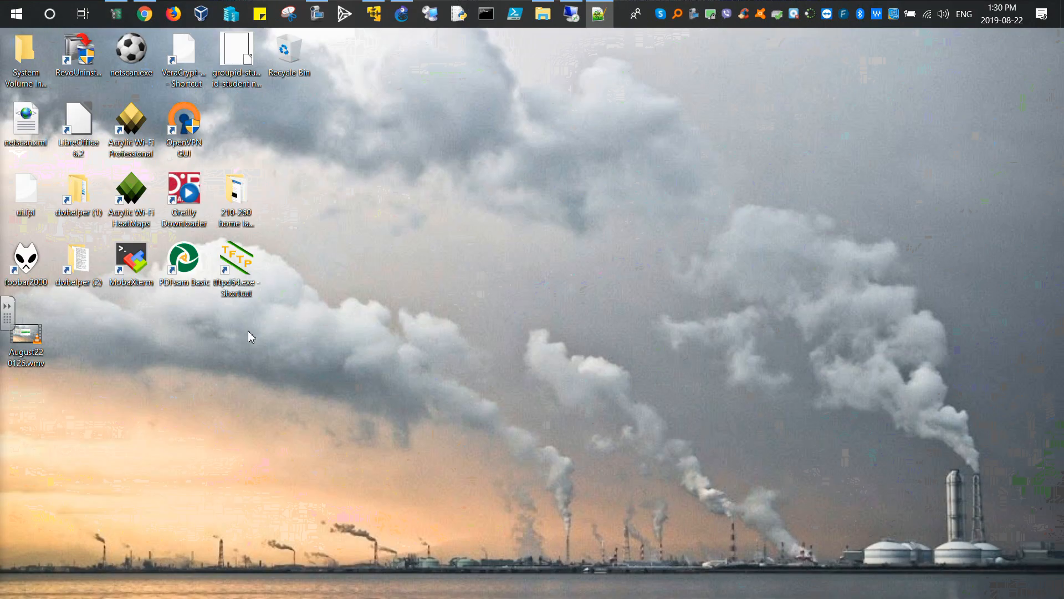
drag(26, 339, 293, 57)
right_click(304, 244)
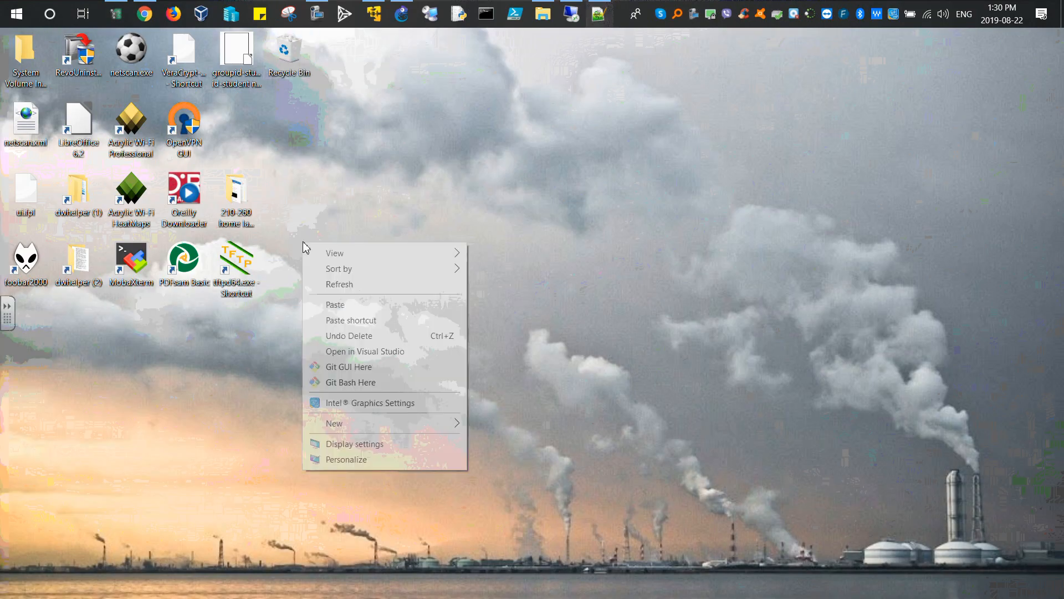
click(340, 307)
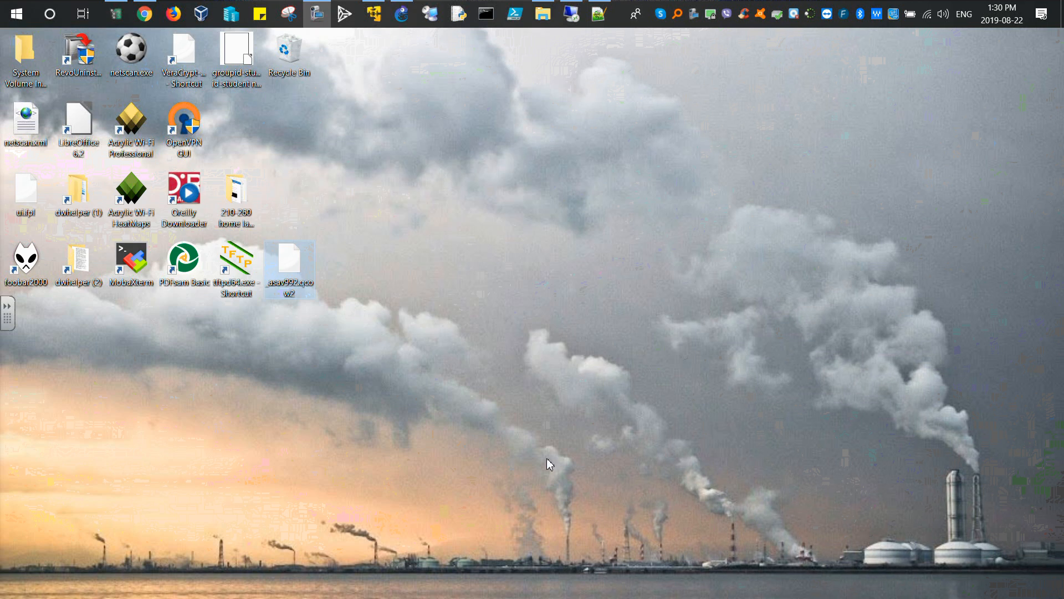
Step: Rename the desktop copy to asav992.qcow2 by removing the leading underscore
click(278, 285)
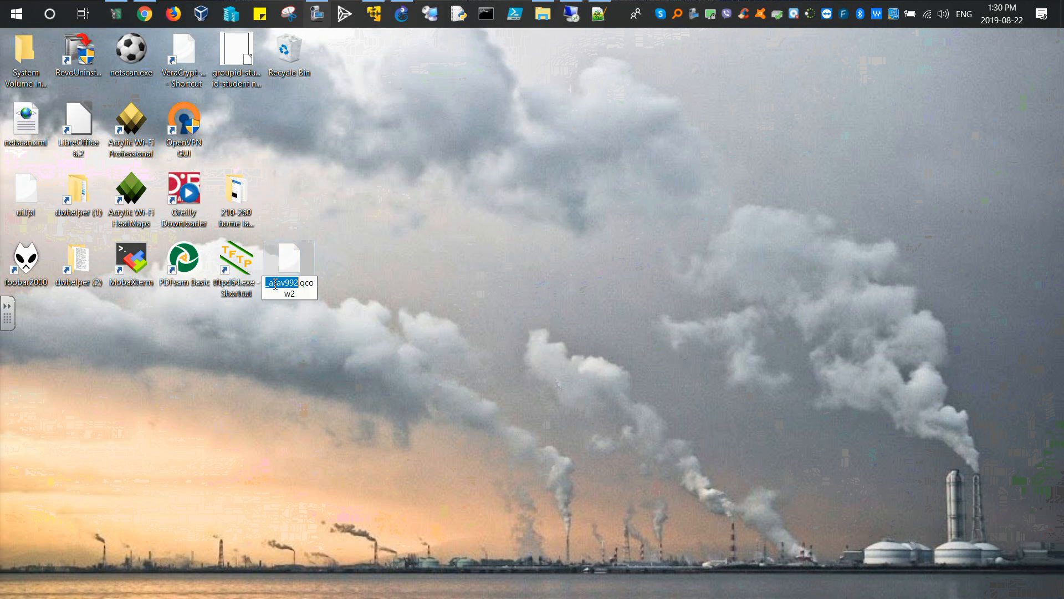
key(Home)
key(Delete)
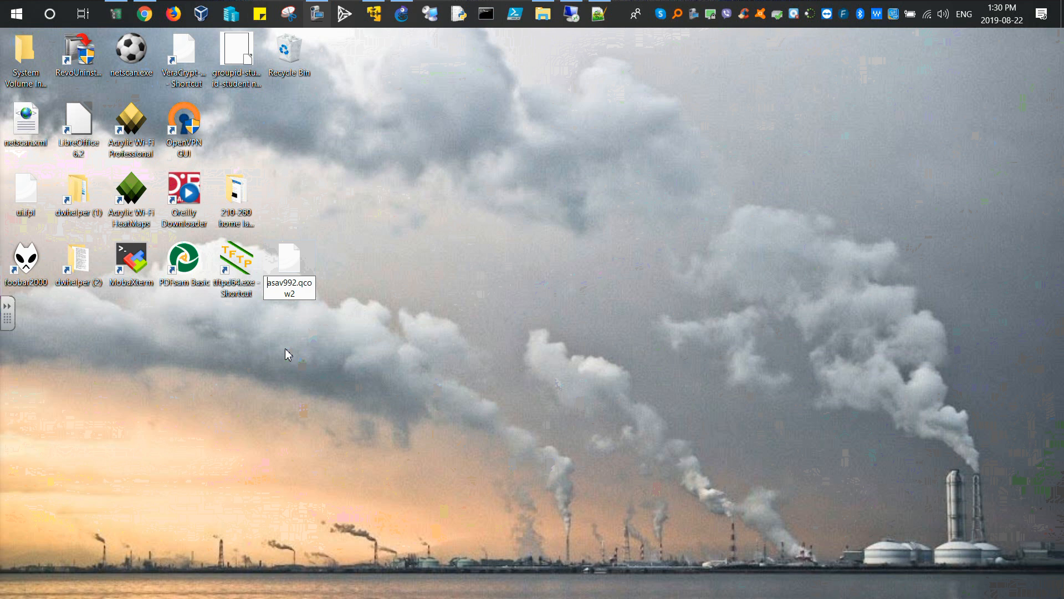
key(Return)
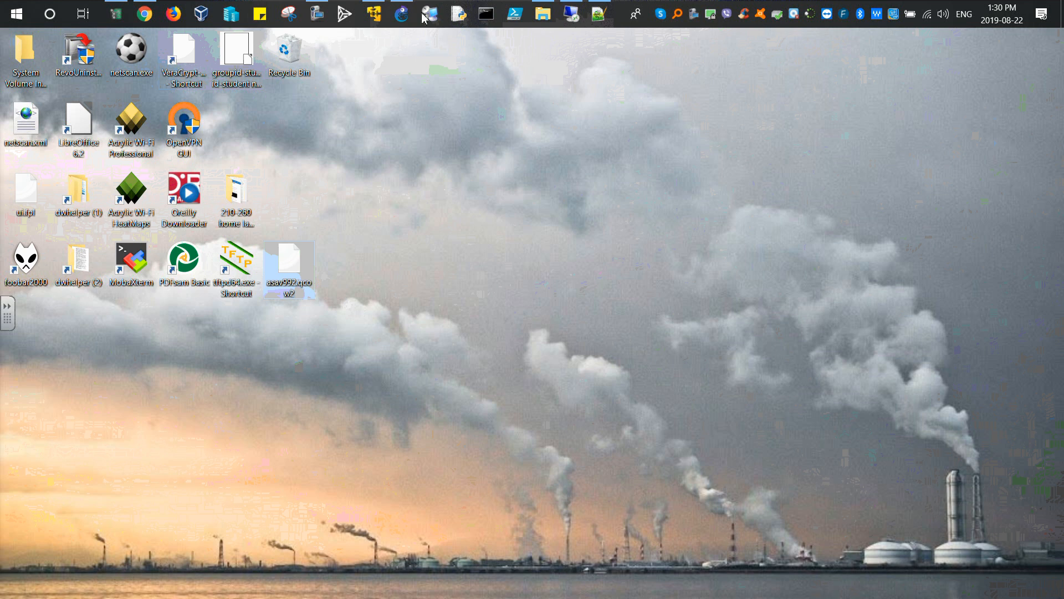
Step: Open the GNS3 Preferences on the Qemu VMs templates page and enlarge the dialog
click(401, 14)
click(34, 50)
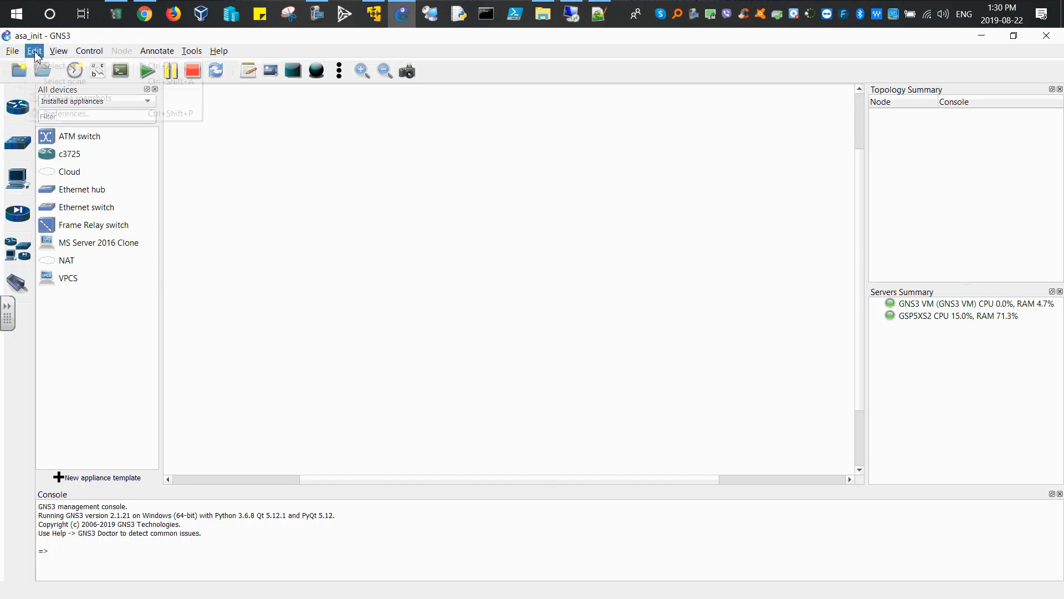
click(55, 113)
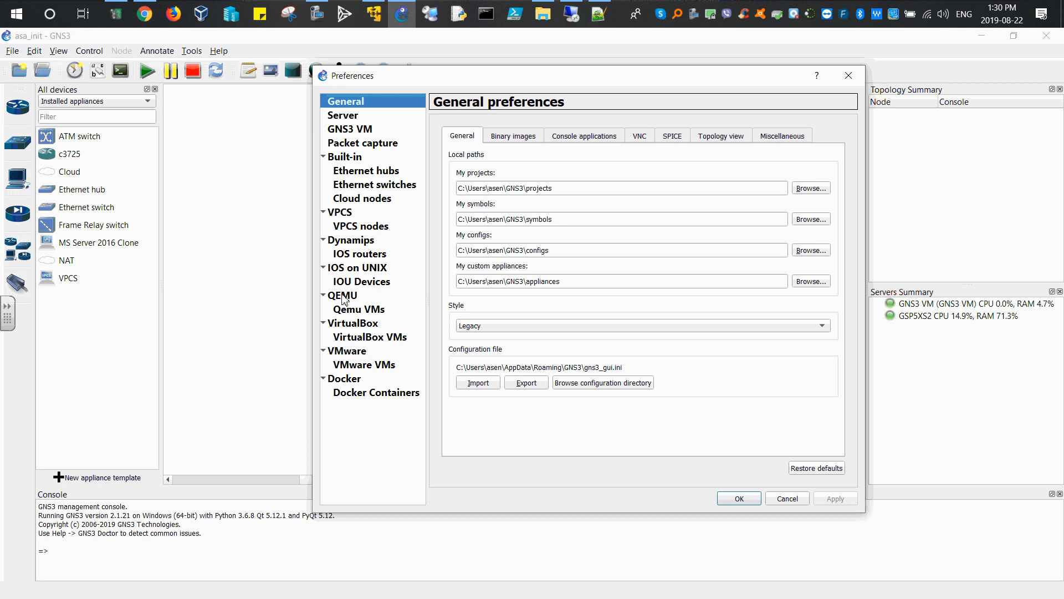
click(370, 308)
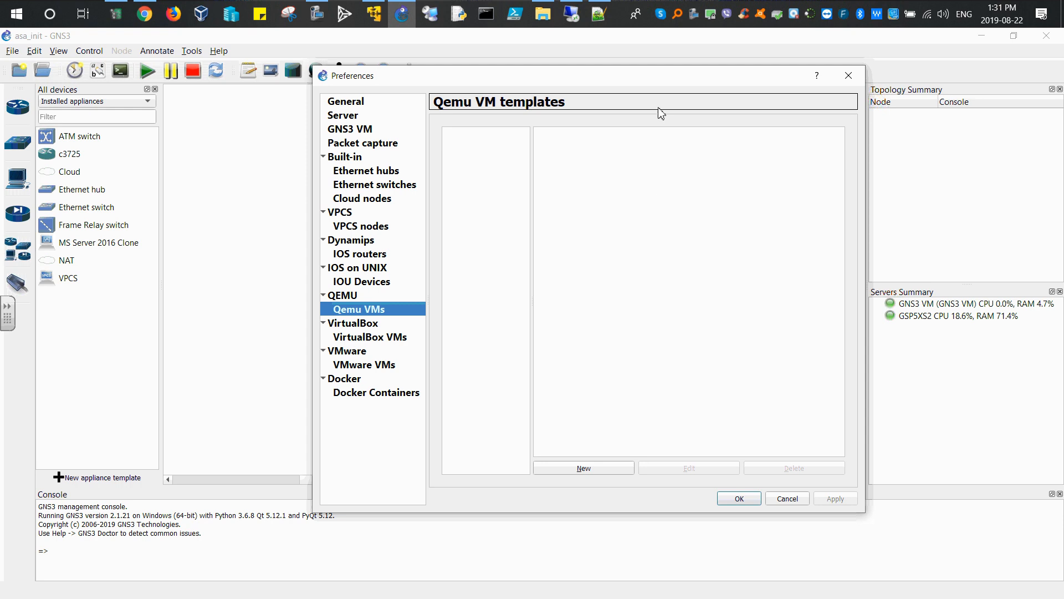
drag(863, 459, 871, 408)
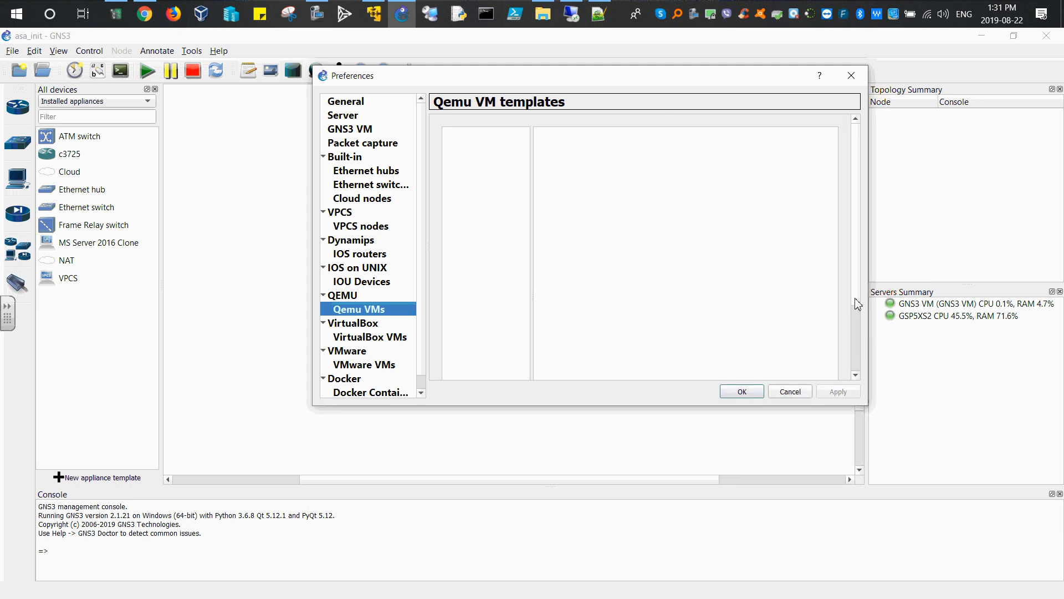
drag(856, 299, 856, 369)
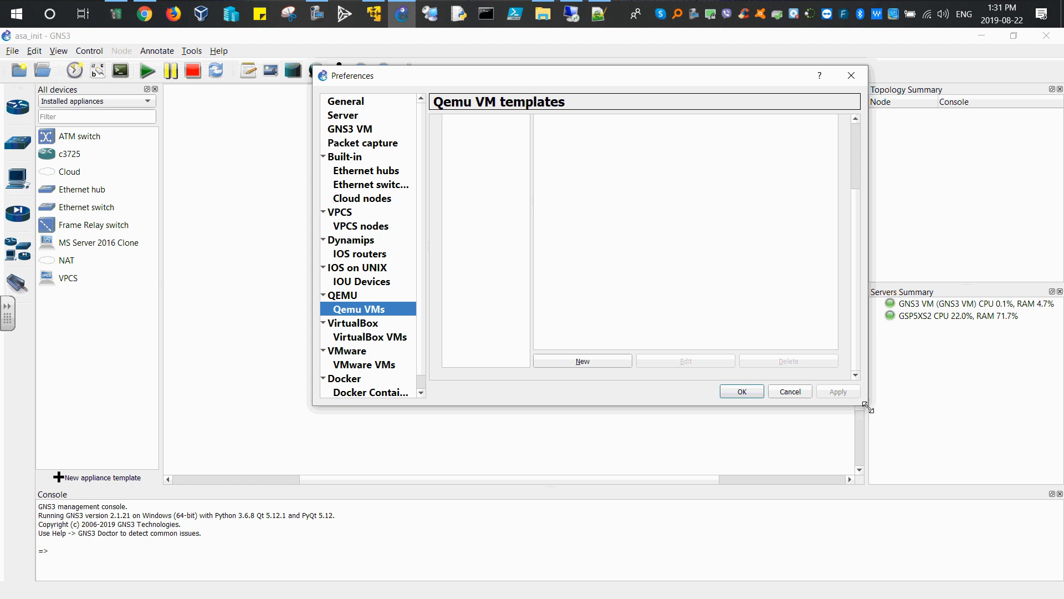
drag(868, 408, 881, 531)
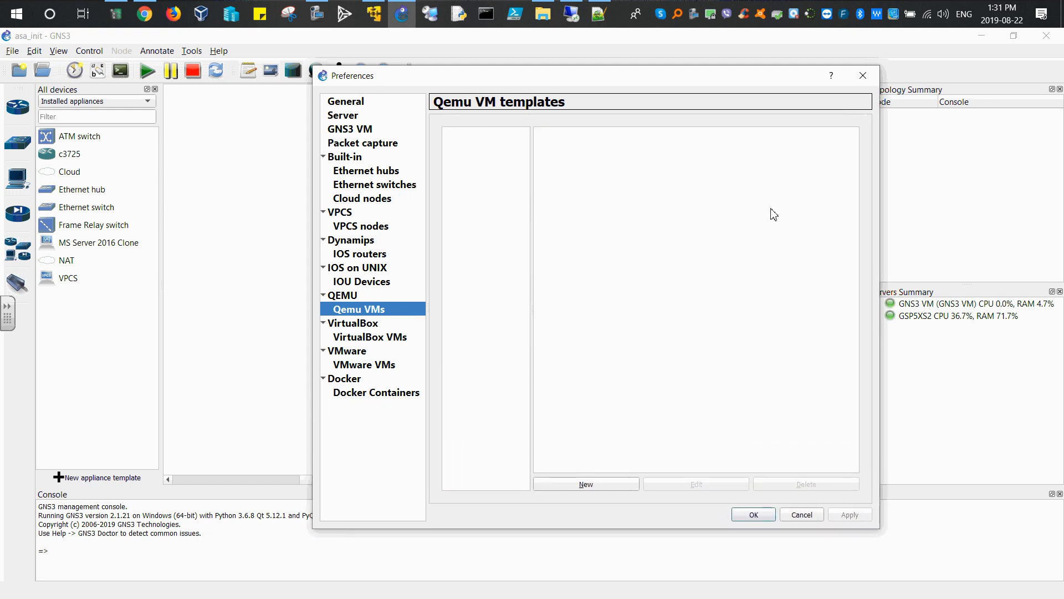
Step: Start a new QEMU VM template set to run on the GNS3 VM
click(593, 486)
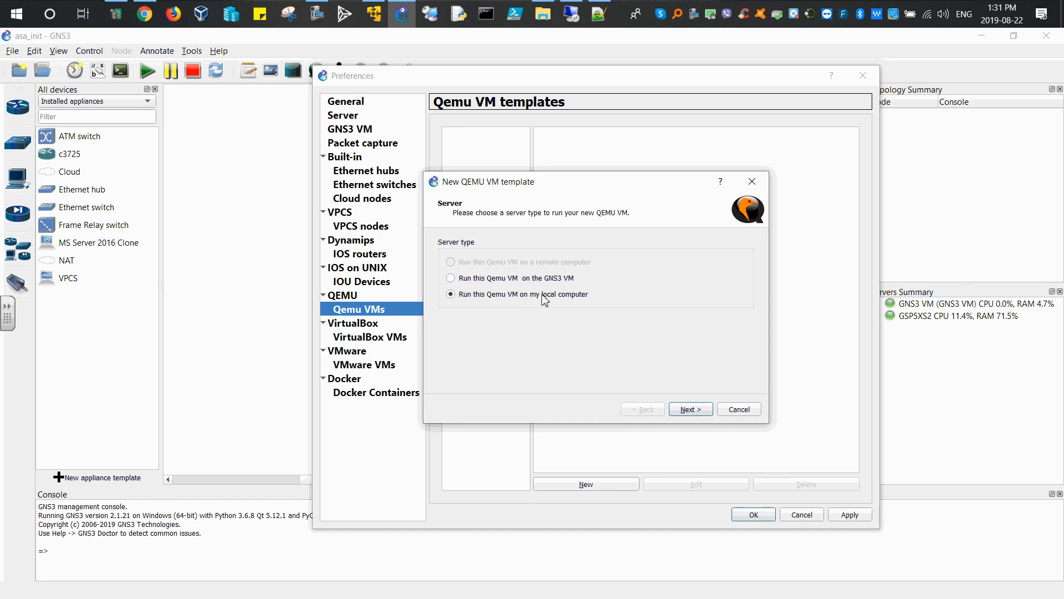
click(480, 279)
drag(580, 183, 654, 171)
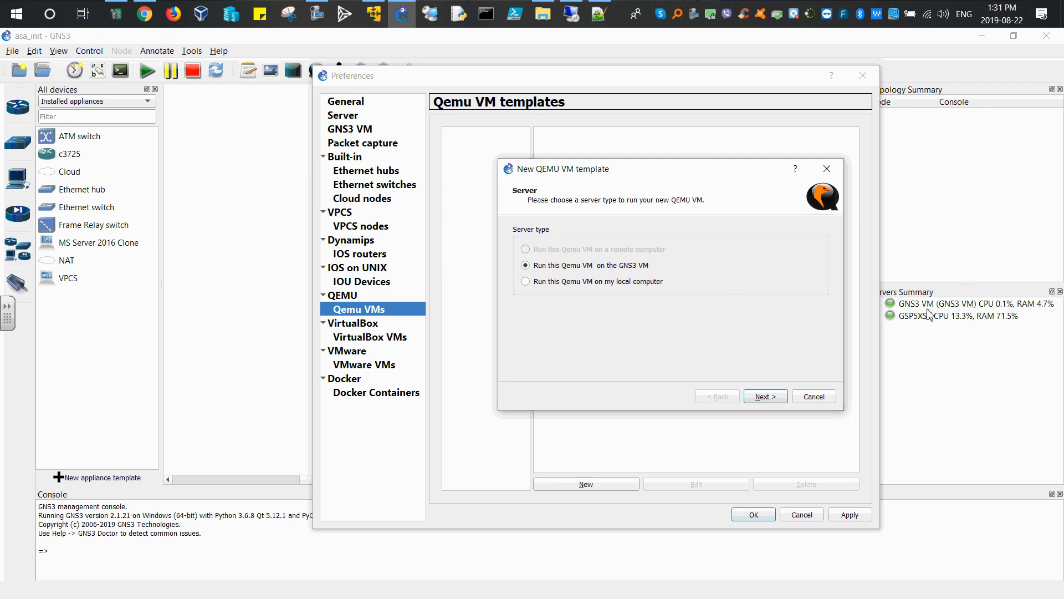
click(374, 14)
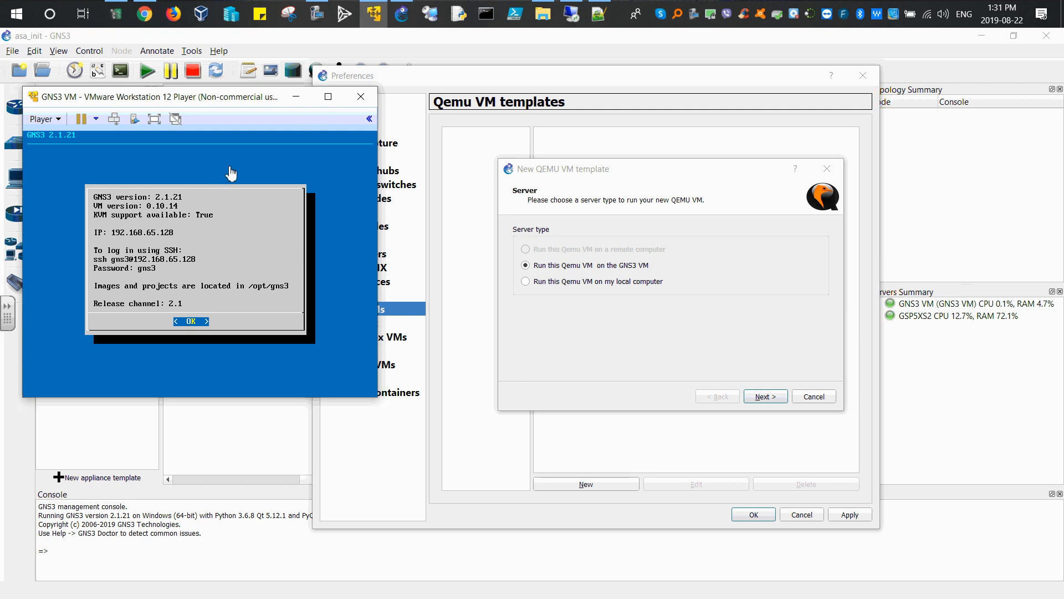
click(298, 99)
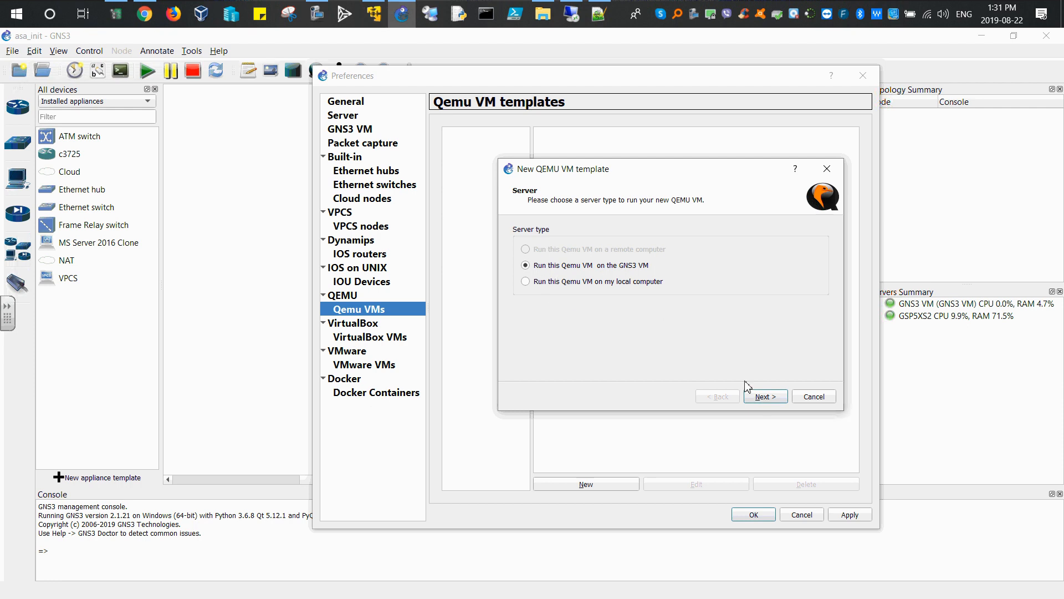
click(765, 397)
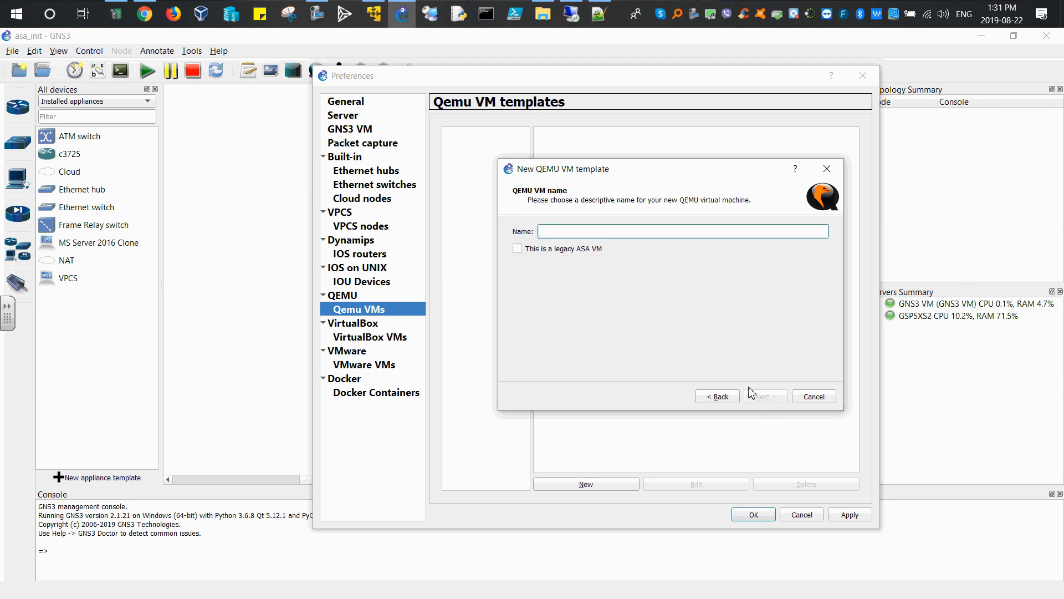
Step: Name the template asa and set its RAM to 2048 MB
text(asa)
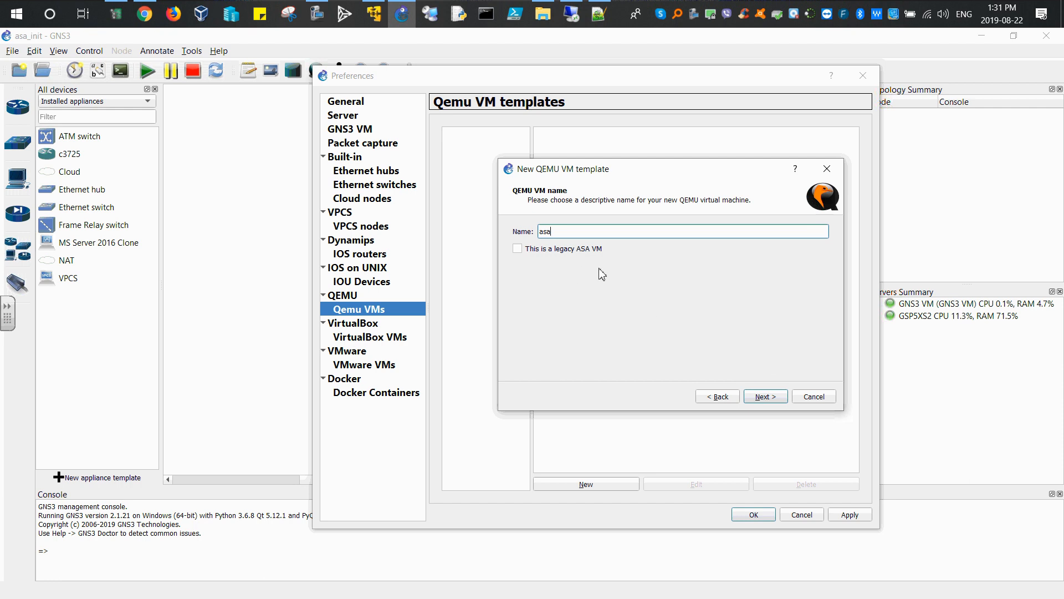
click(767, 397)
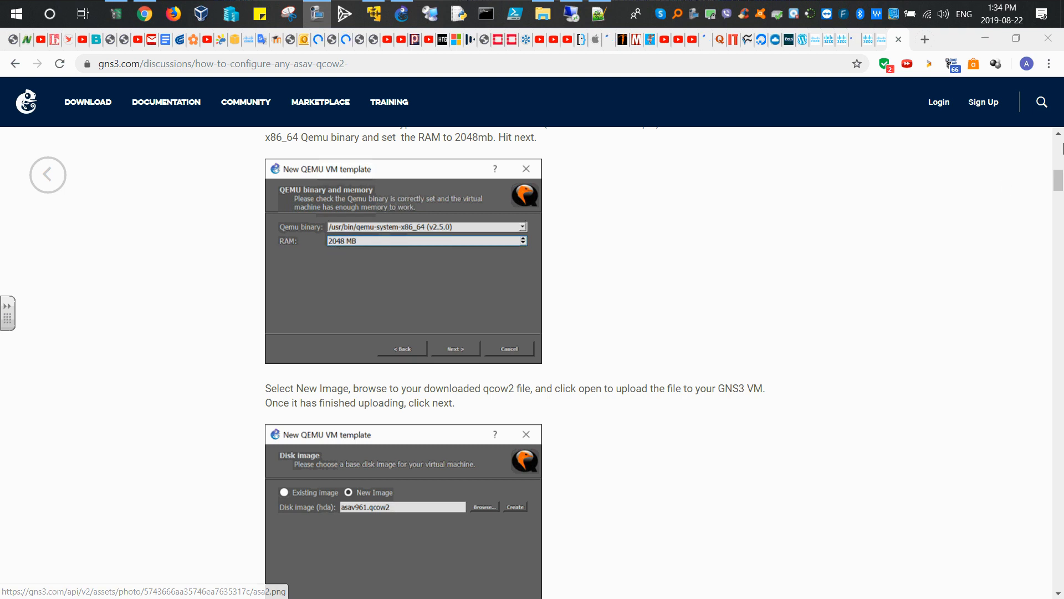
click(985, 38)
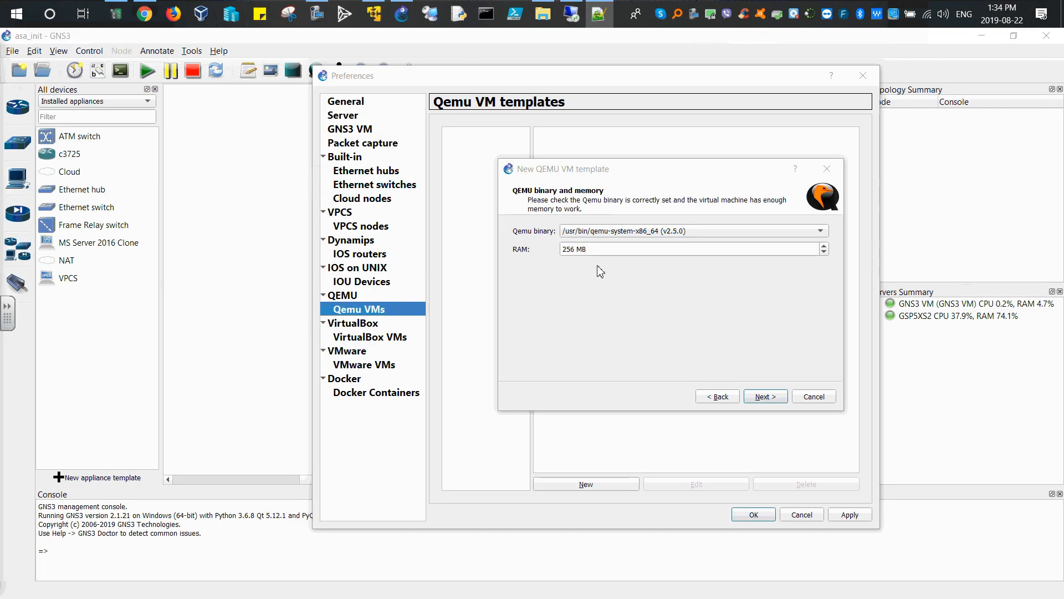
click(575, 289)
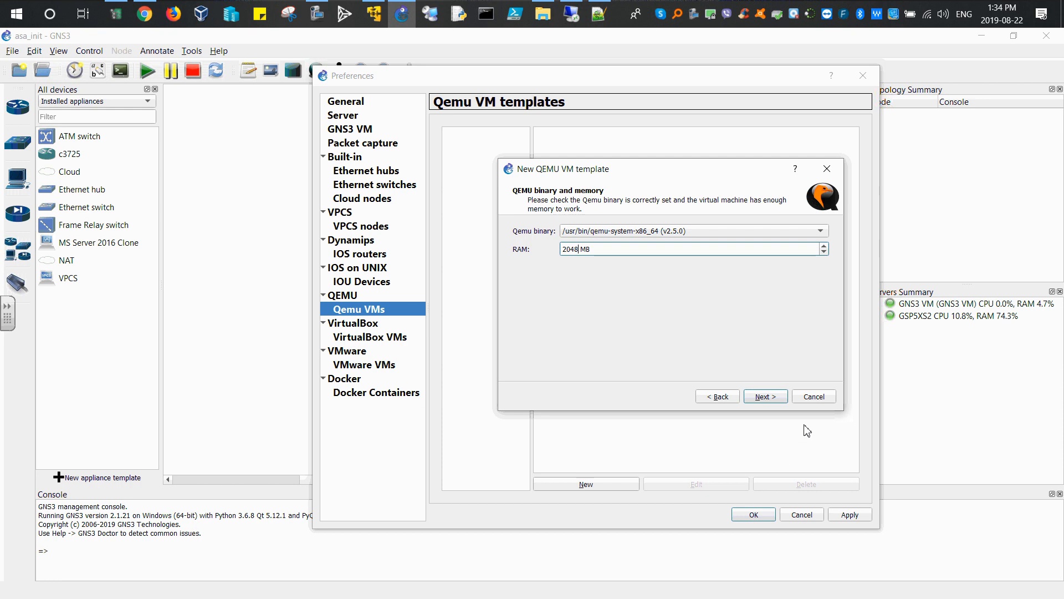
click(756, 398)
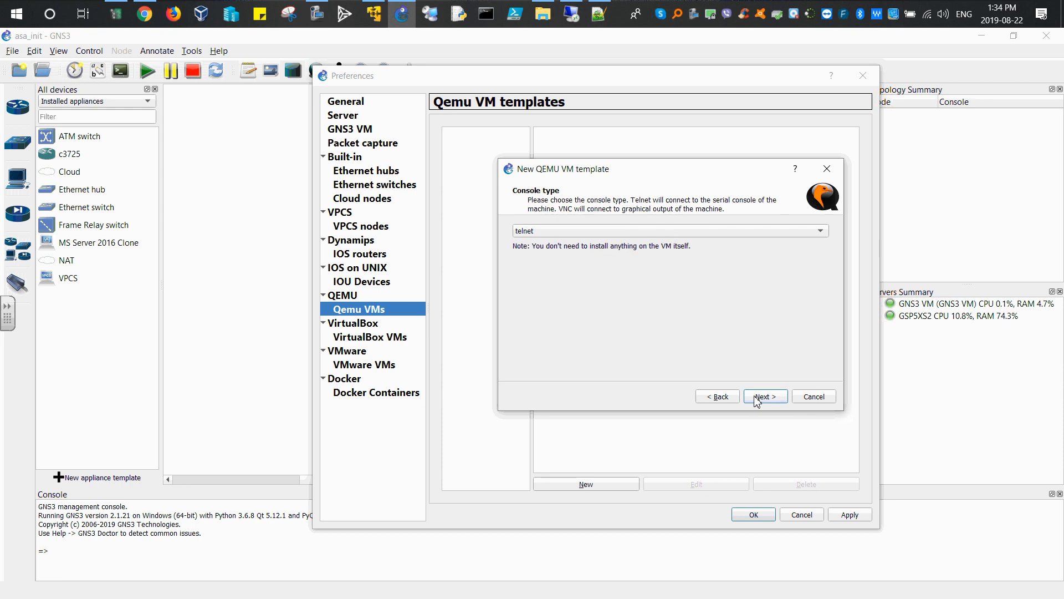
Step: Choose vnc as the console type and continue
click(820, 231)
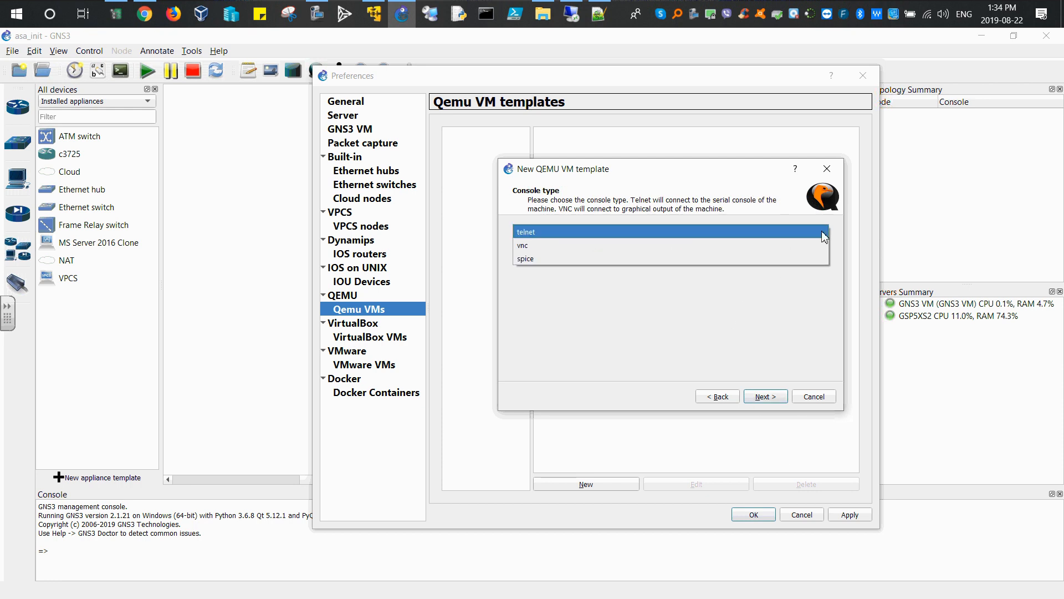
click(588, 254)
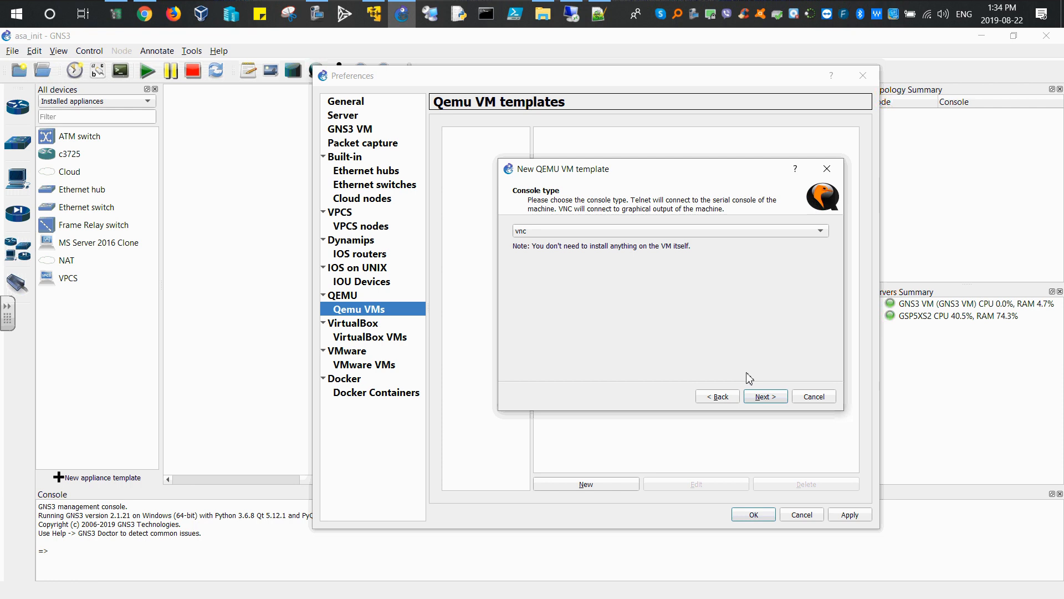
click(765, 397)
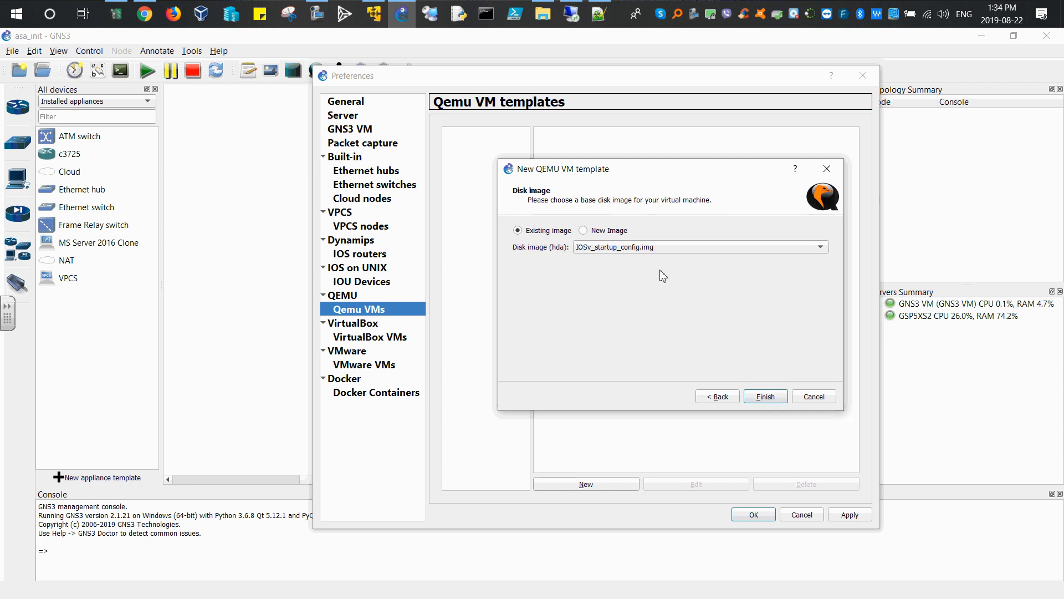
Step: Upload asav992.qcow2 from the desktop as a new disk image and finish the template
click(606, 233)
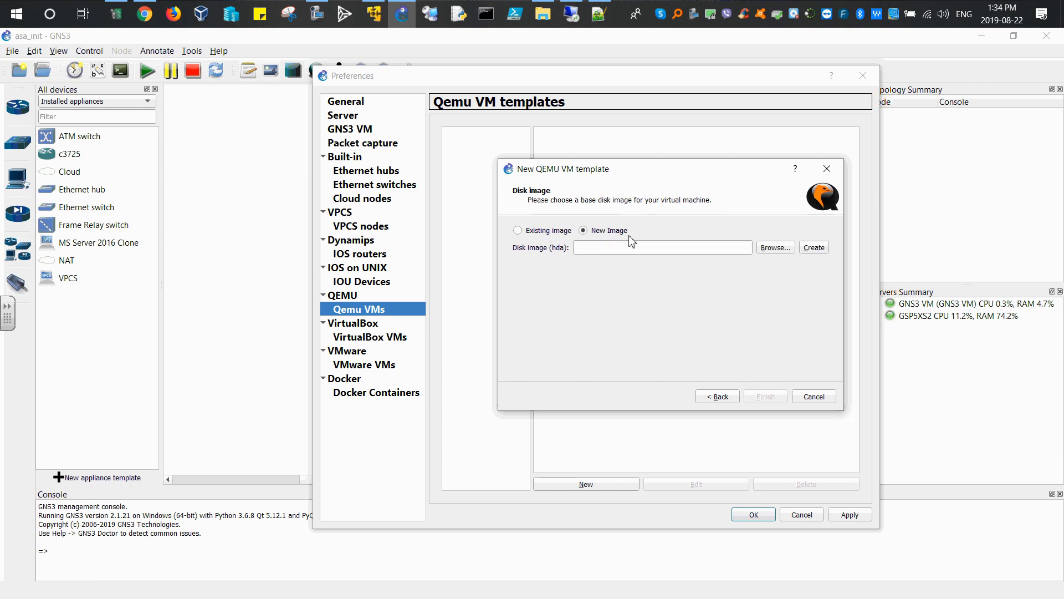
click(783, 250)
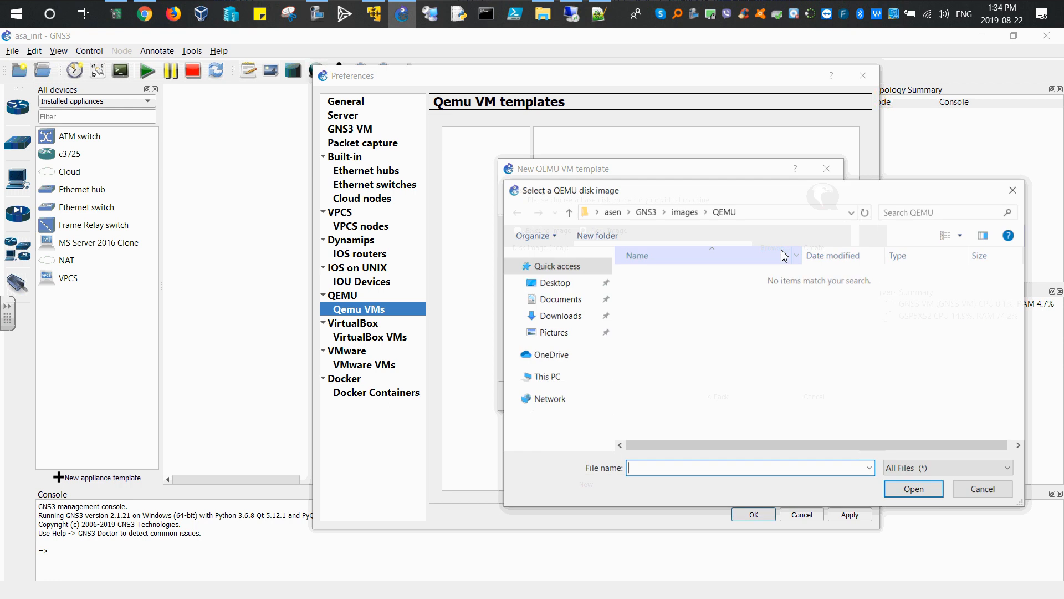
click(562, 283)
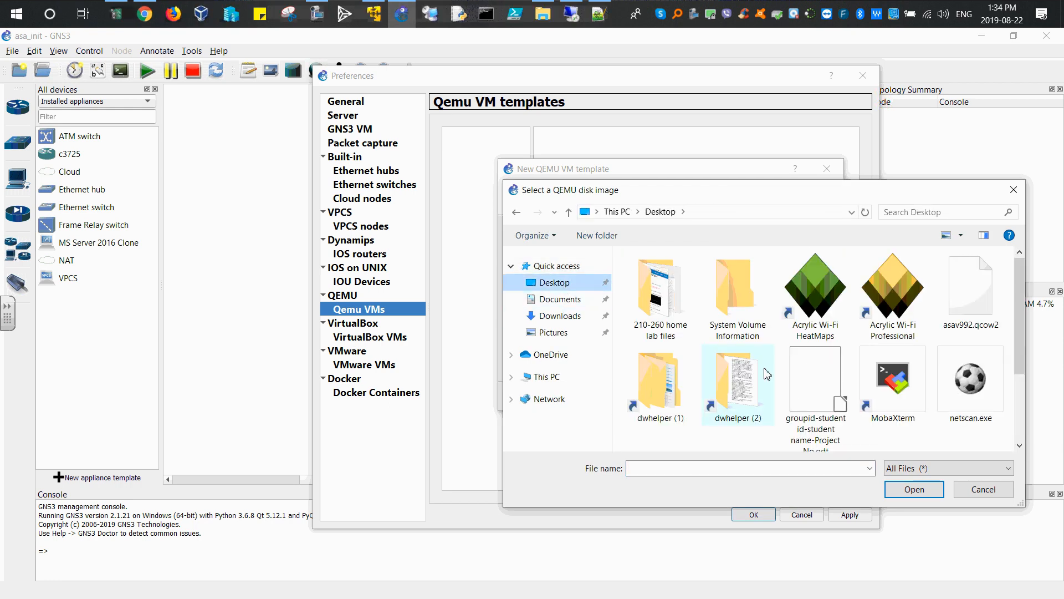
click(977, 313)
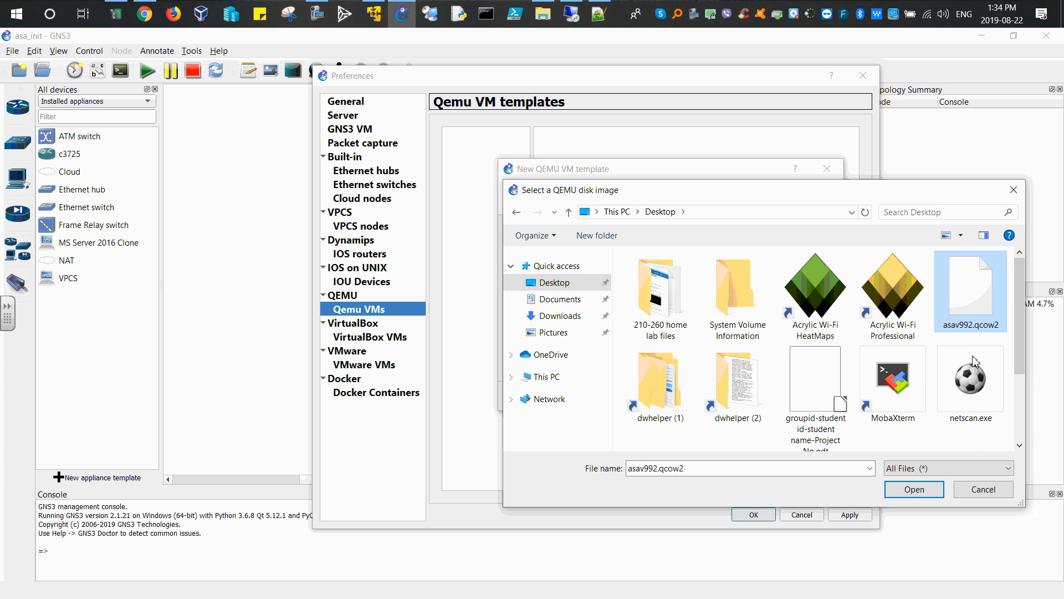
click(914, 489)
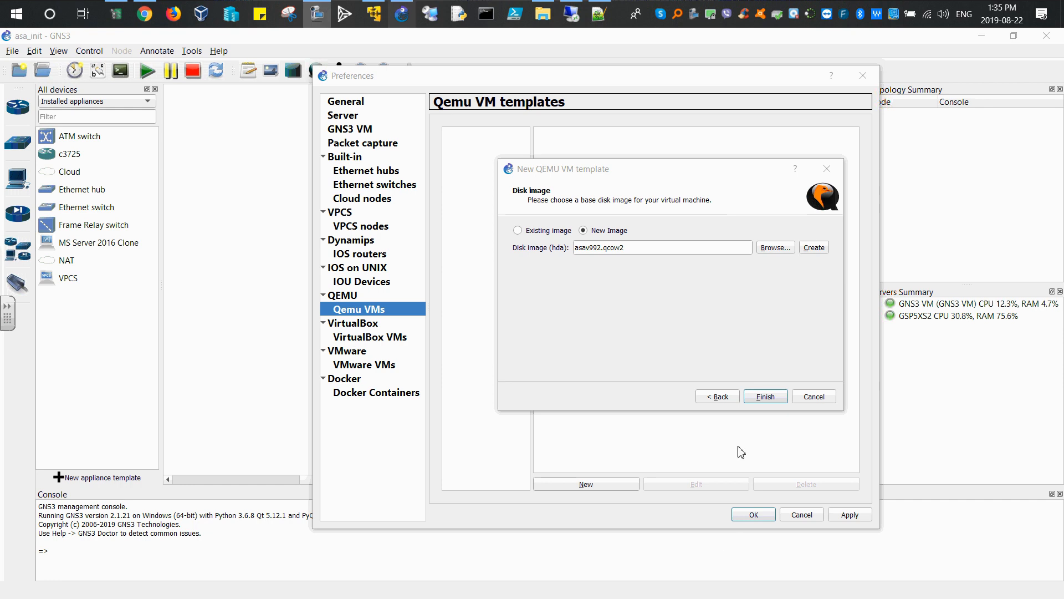
click(765, 397)
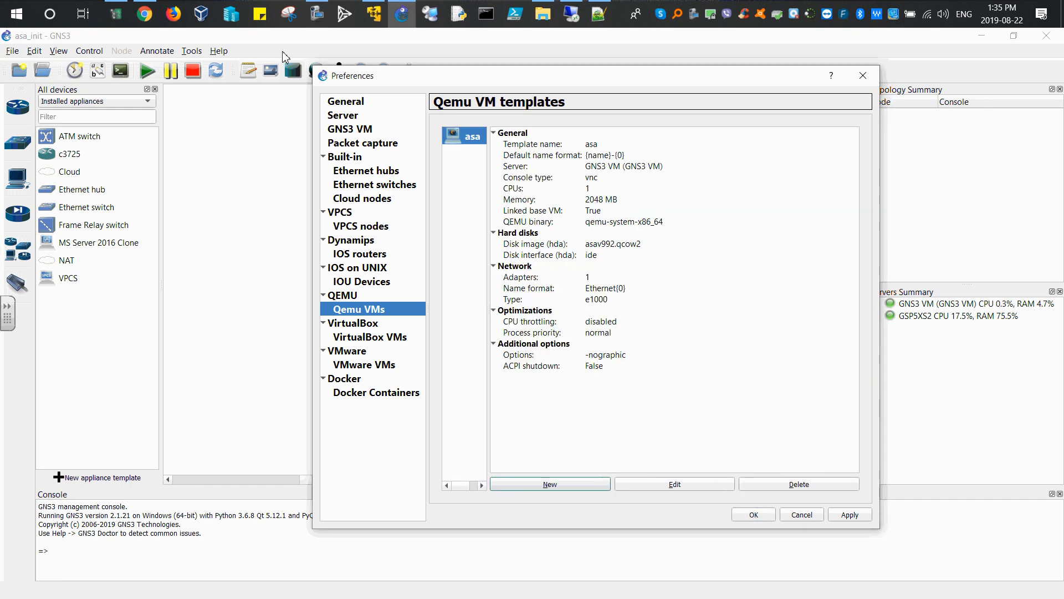
Step: Edit the asa template, setting its symbol to the asa icon and its category to Security devices
click(145, 14)
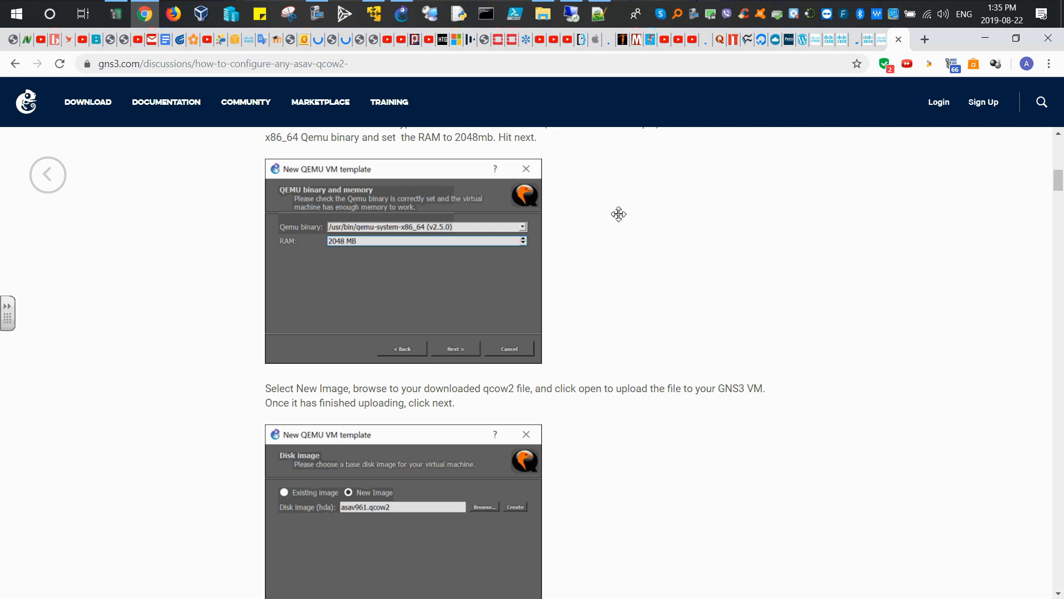
scroll(619, 214, down, 8)
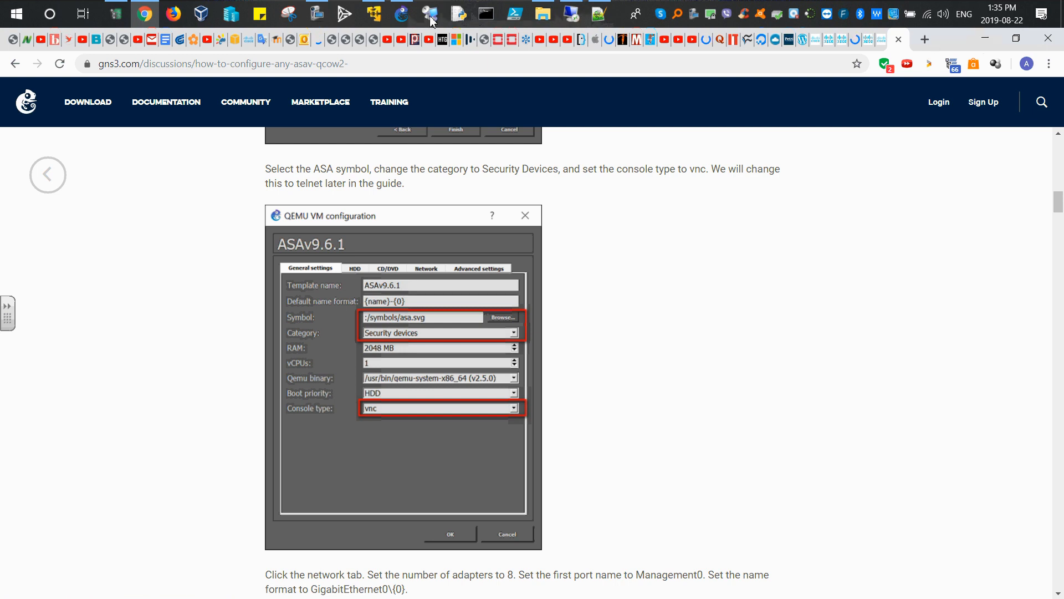
click(404, 16)
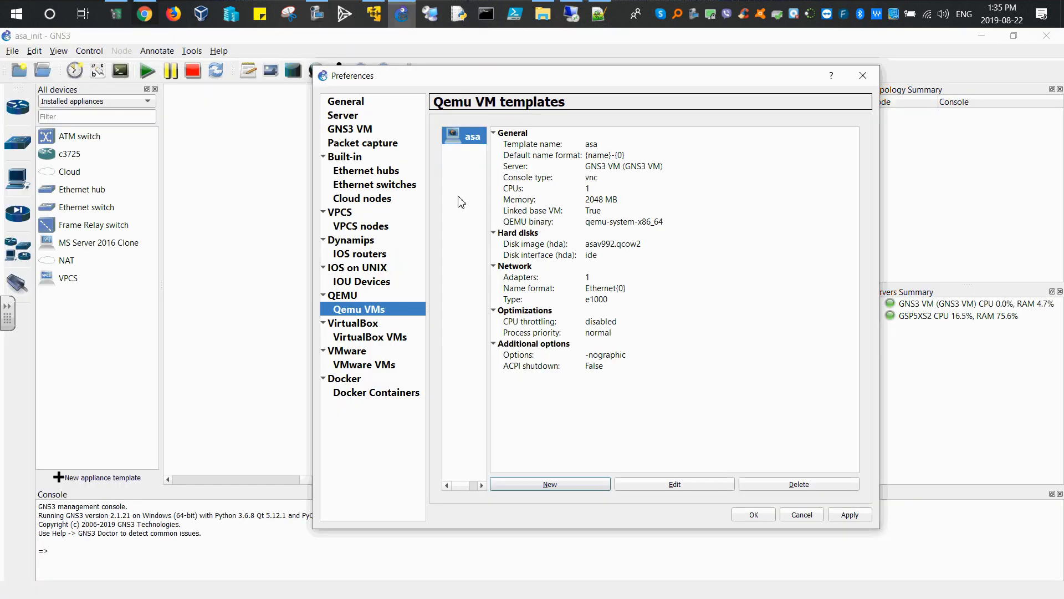
click(676, 486)
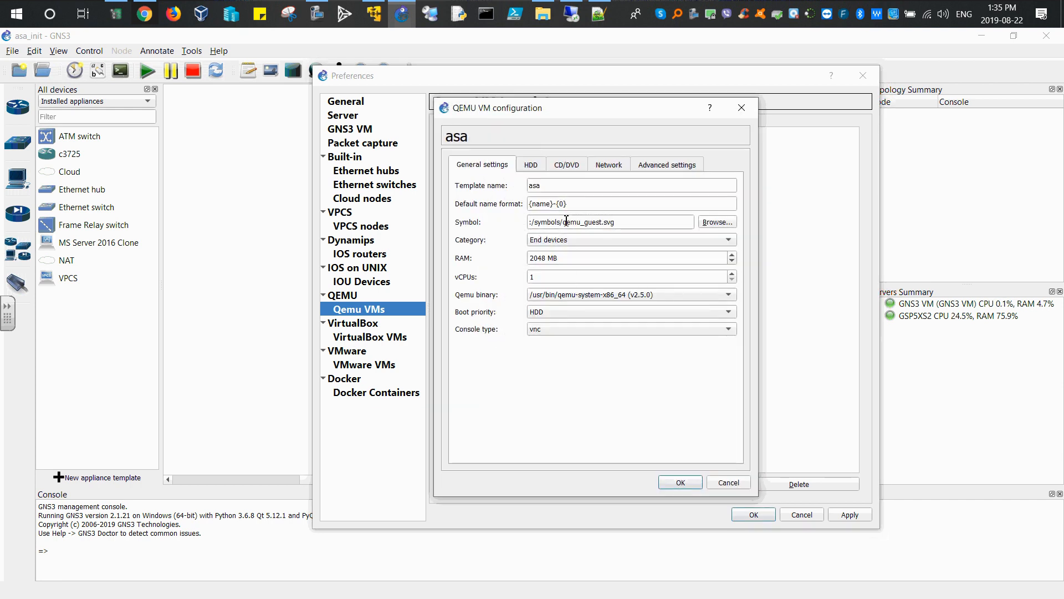
click(711, 225)
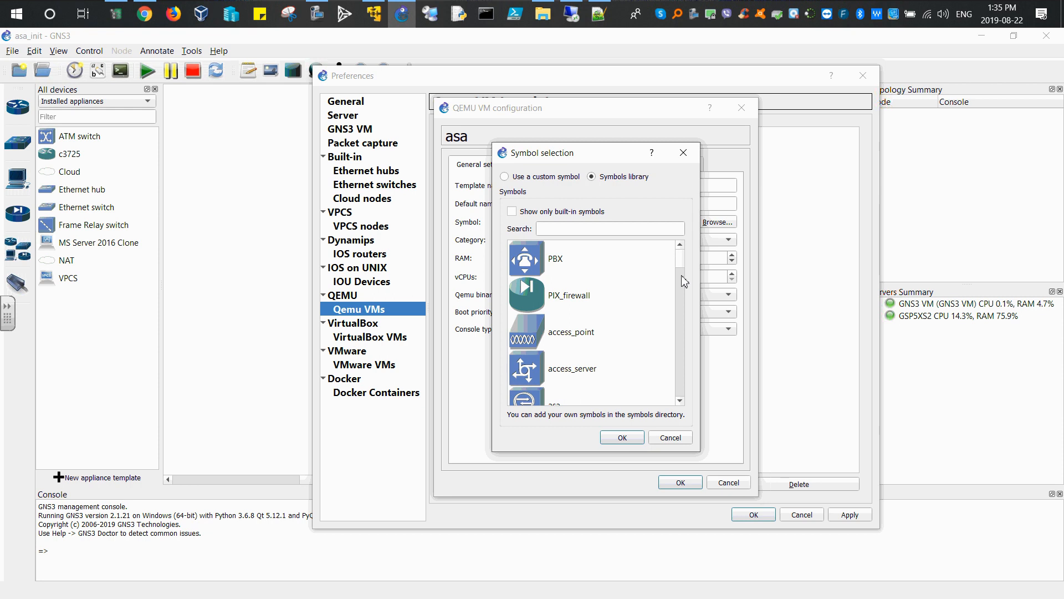
scroll(561, 322, down, 3)
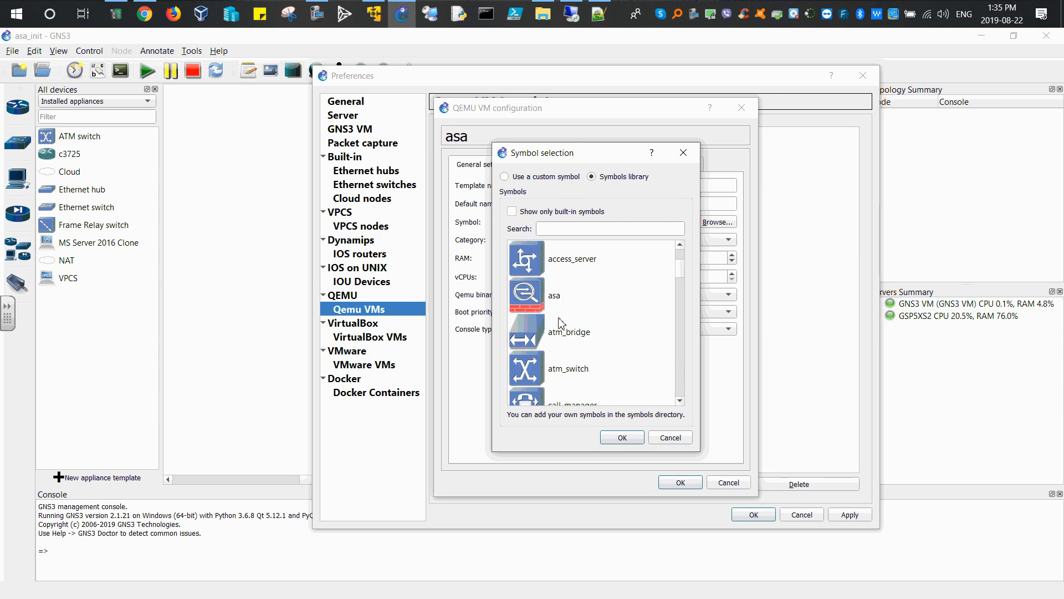
click(530, 295)
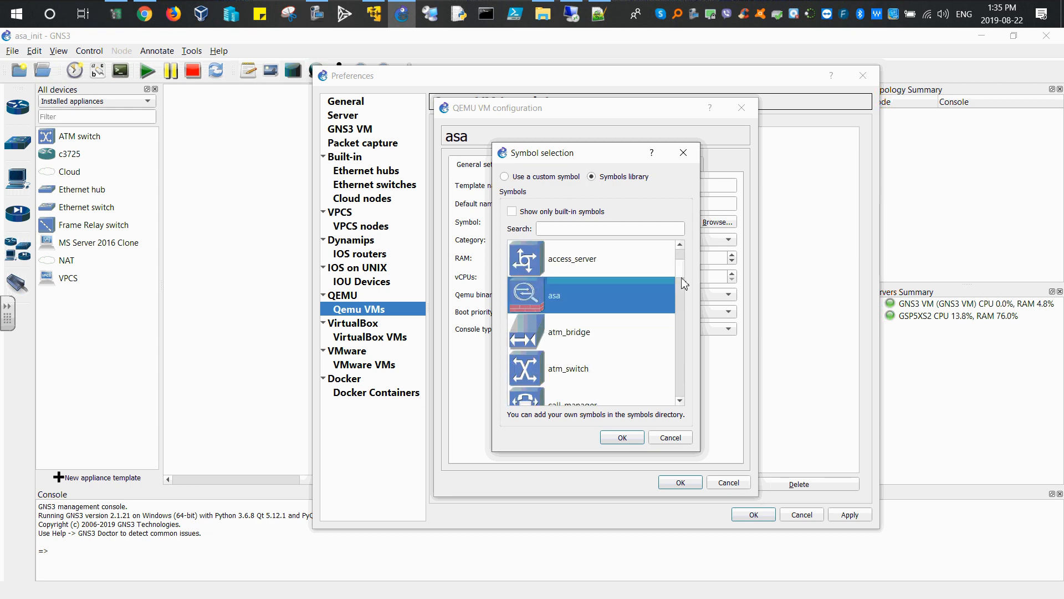
scroll(683, 255, up, 3)
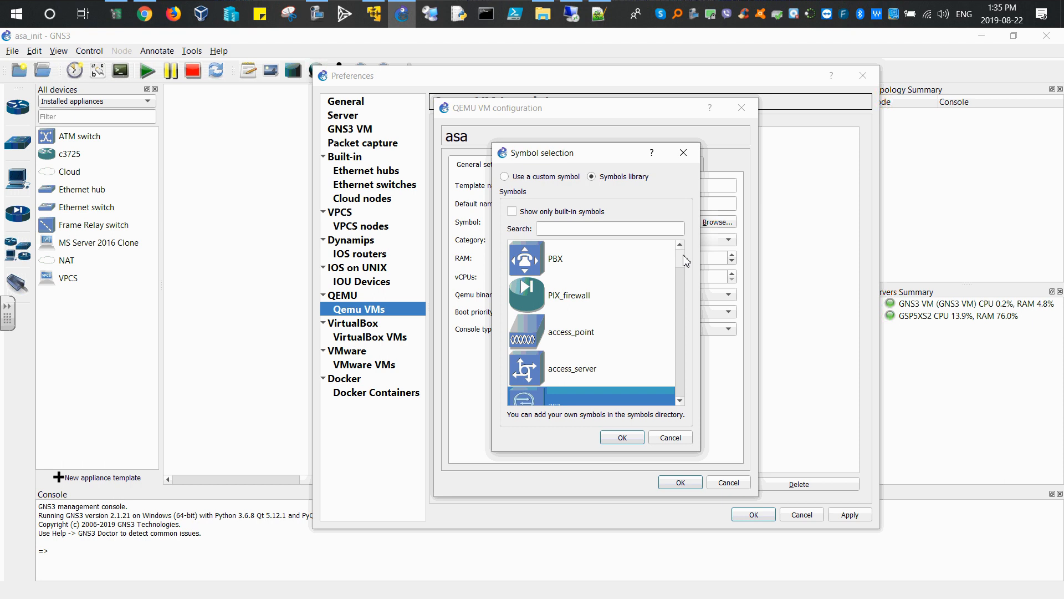
click(680, 400)
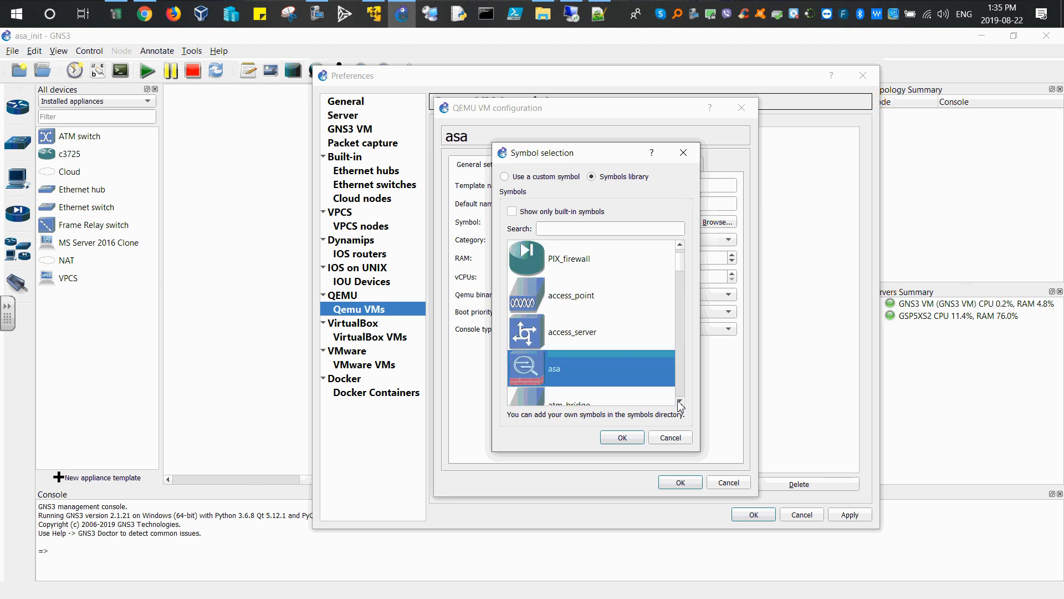
click(622, 438)
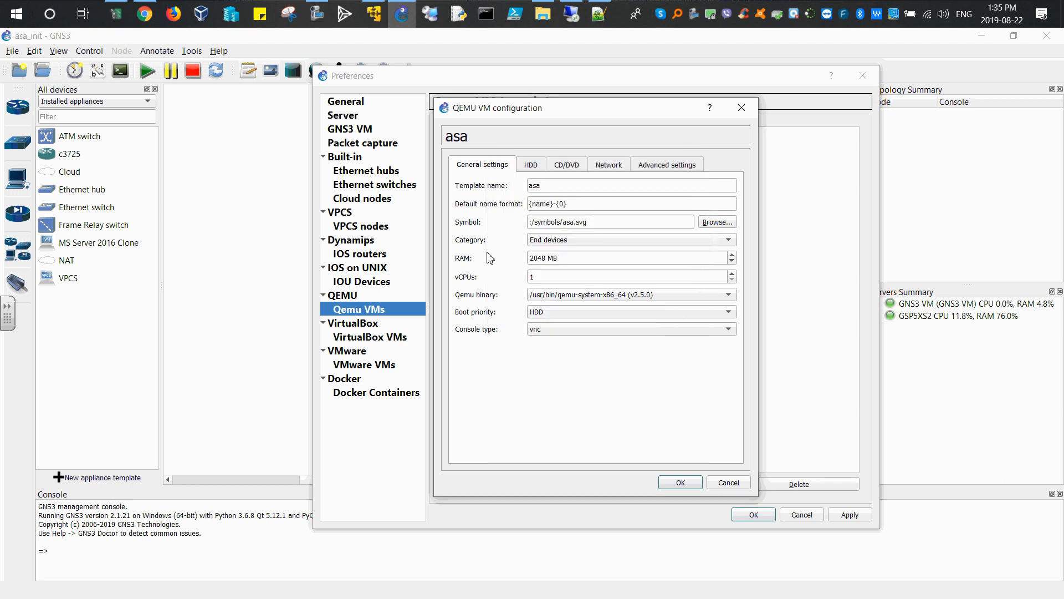
click(704, 240)
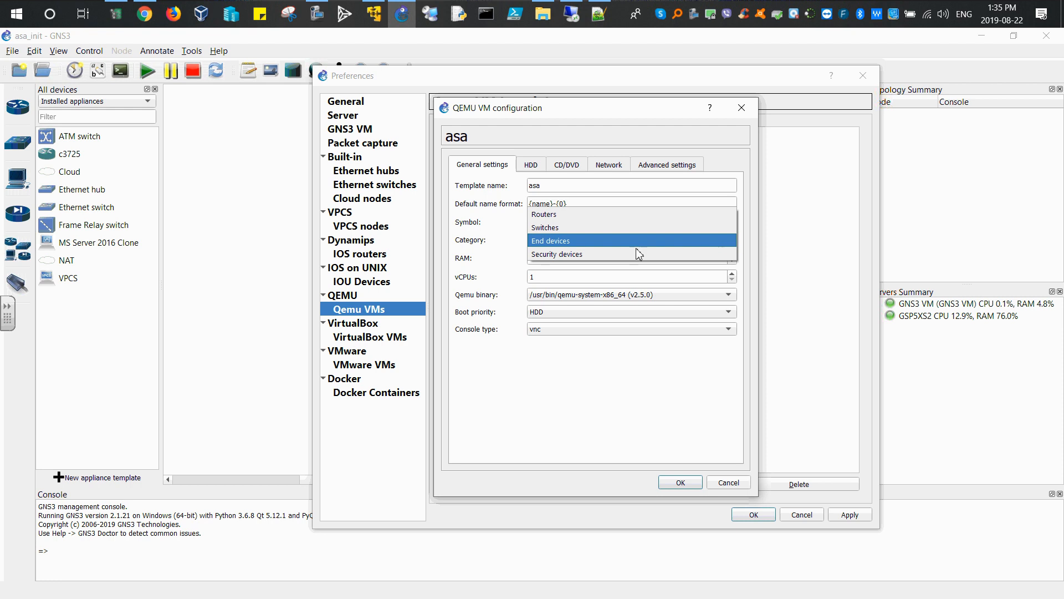
click(585, 252)
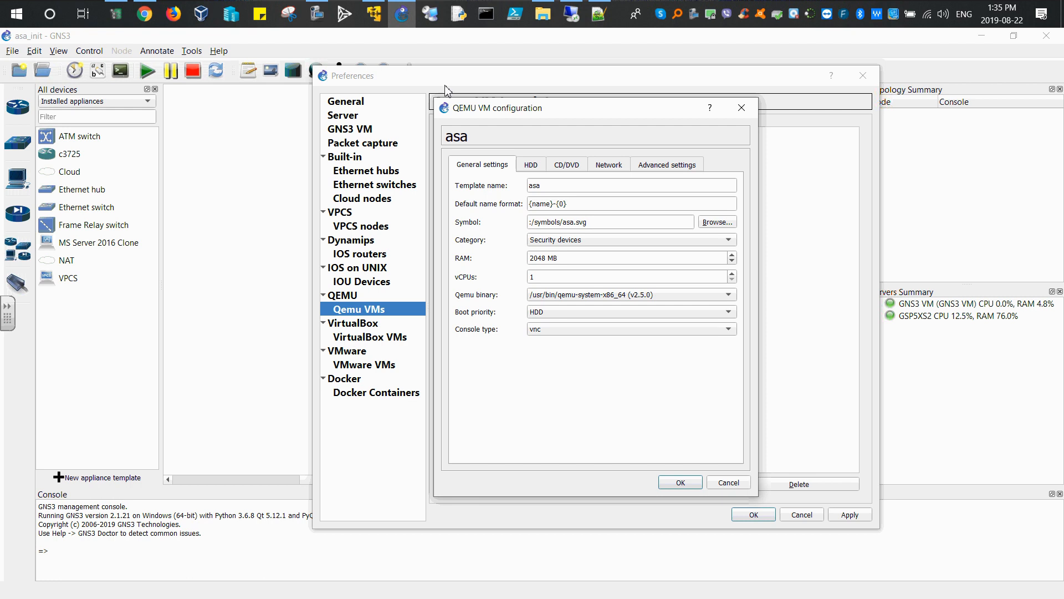
Step: Copy the name format GigabitEthernet0\{0} from the online ASAv setup guide
click(155, 16)
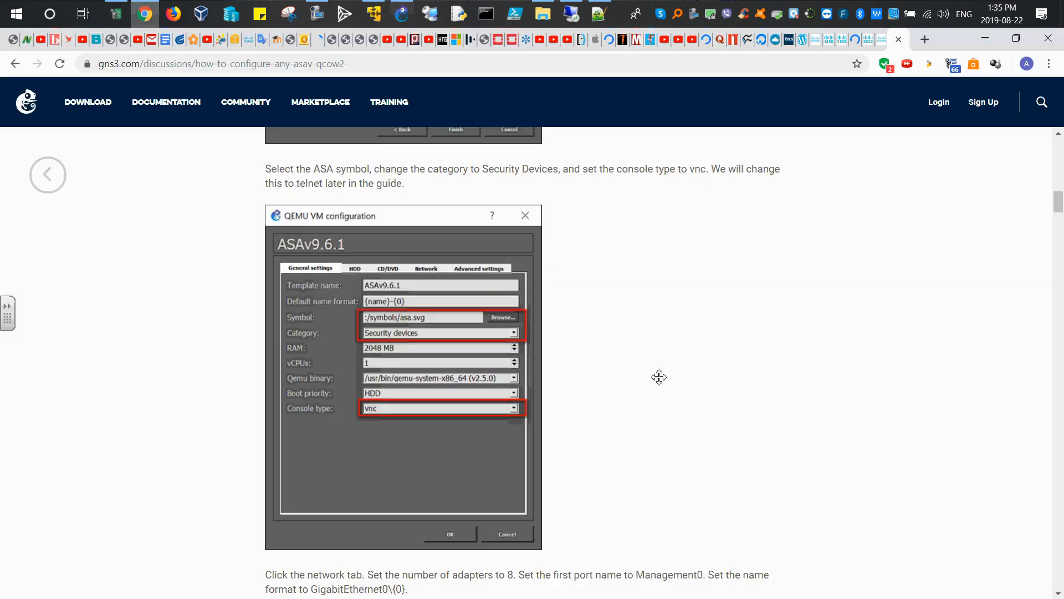
scroll(657, 367, down, 4)
scroll(657, 367, down, 2)
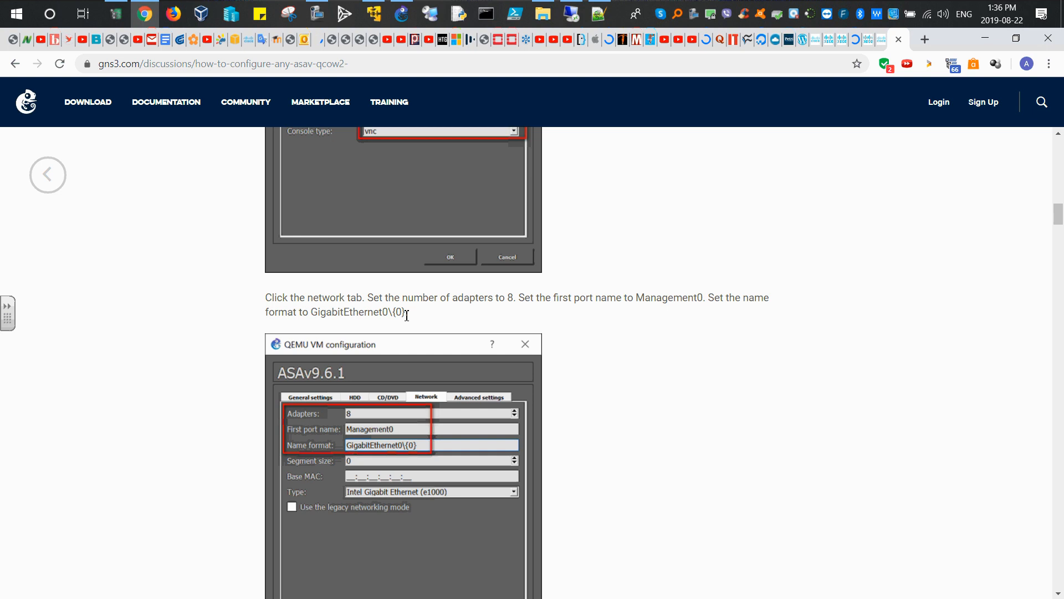
drag(407, 315, 317, 315)
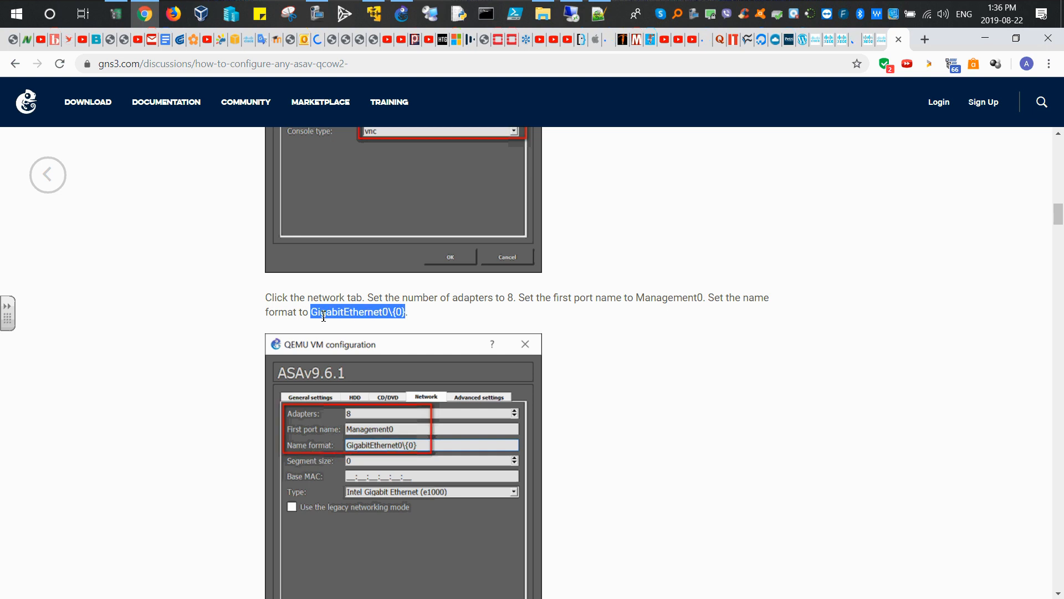
right_click(324, 316)
click(357, 321)
click(407, 15)
Step: In the asa template's network settings, set 8 adapters, first port name Management0 and name format GigabitEthernet0\{0}
click(613, 168)
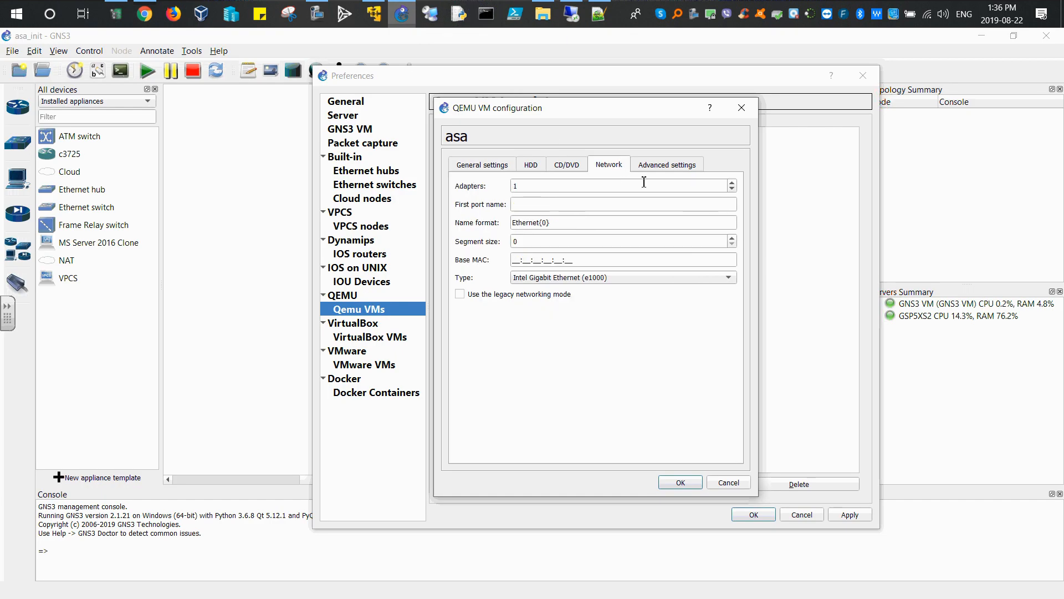
click(732, 183)
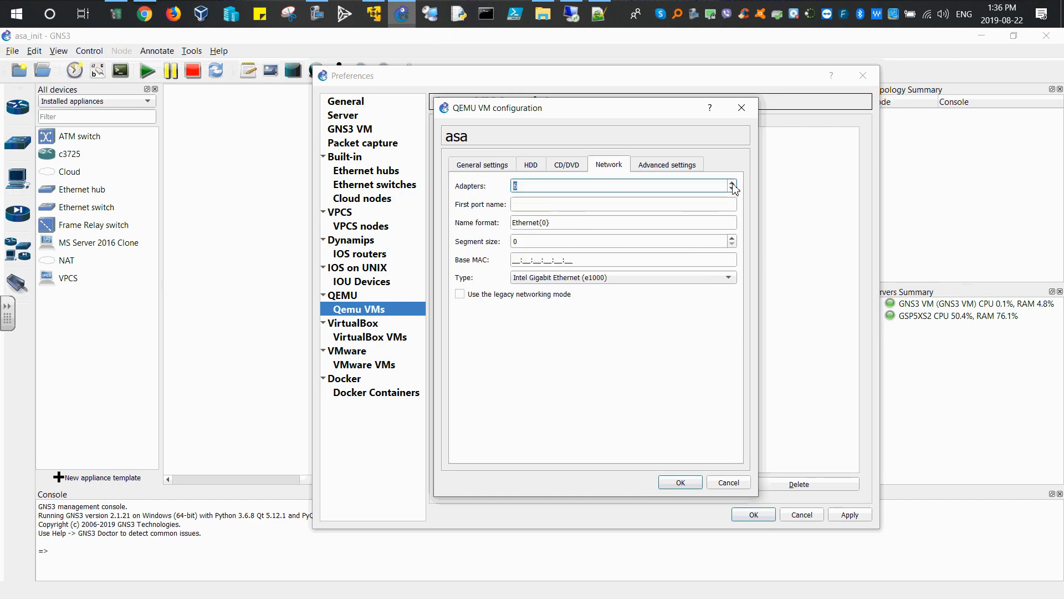
click(733, 183)
drag(561, 223, 502, 230)
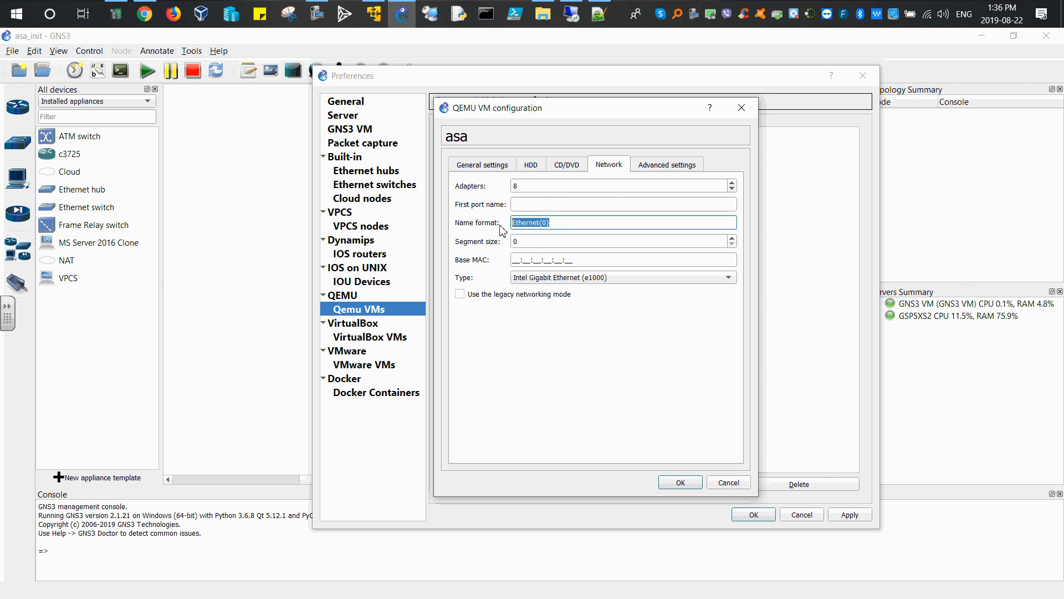
key(ctrl+v)
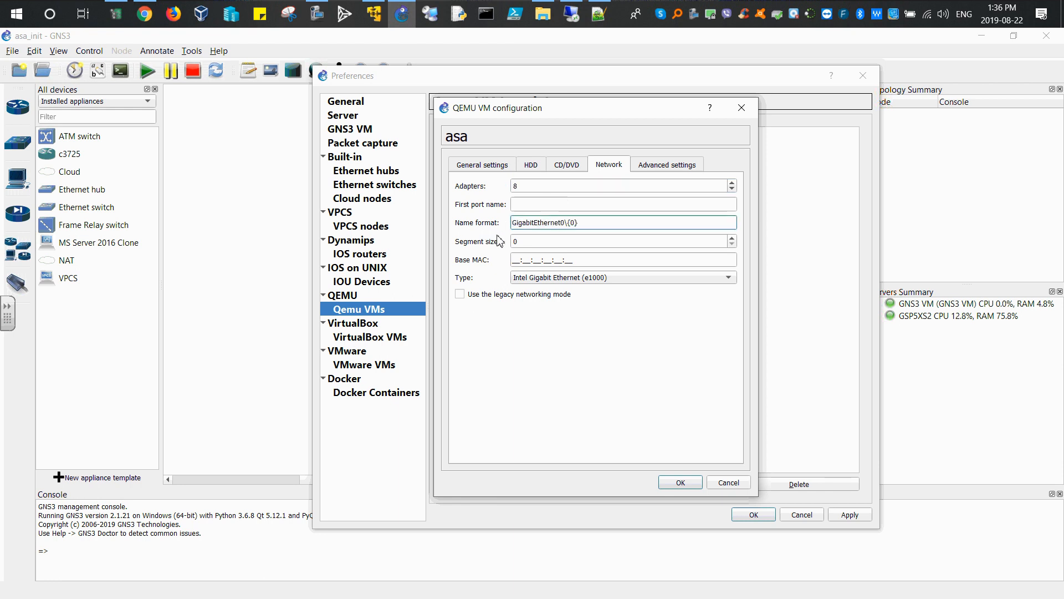
click(527, 205)
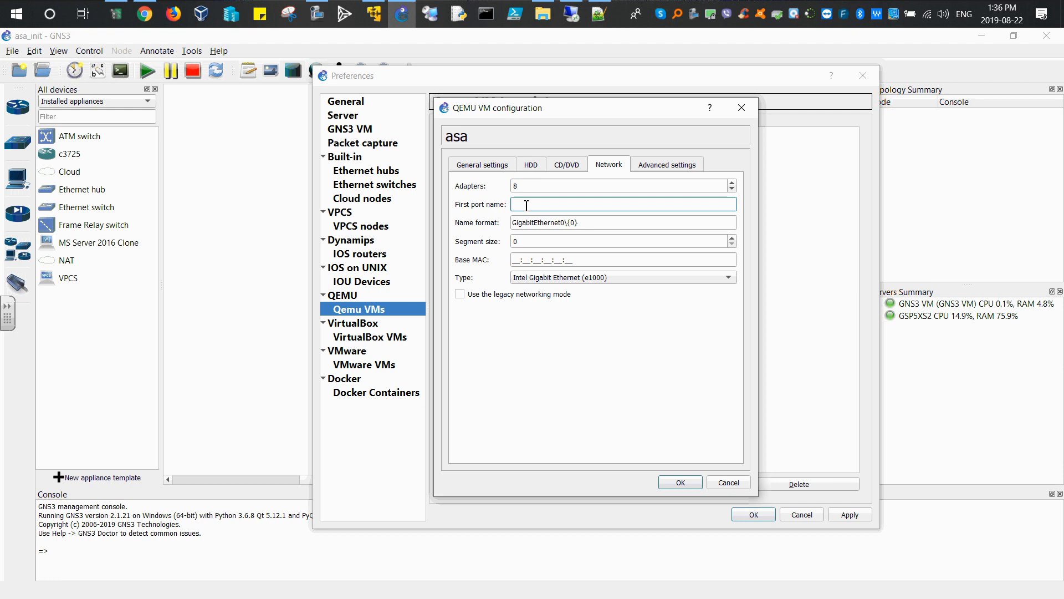
text(Management0)
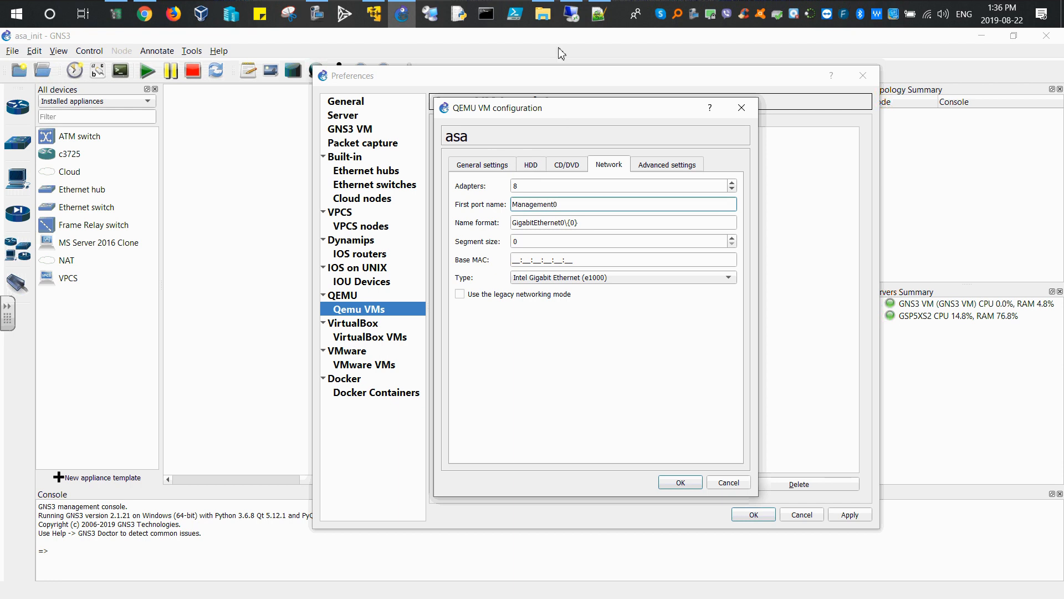
Step: Check the guide's advanced settings instructions, then save the asa template configuration
click(144, 14)
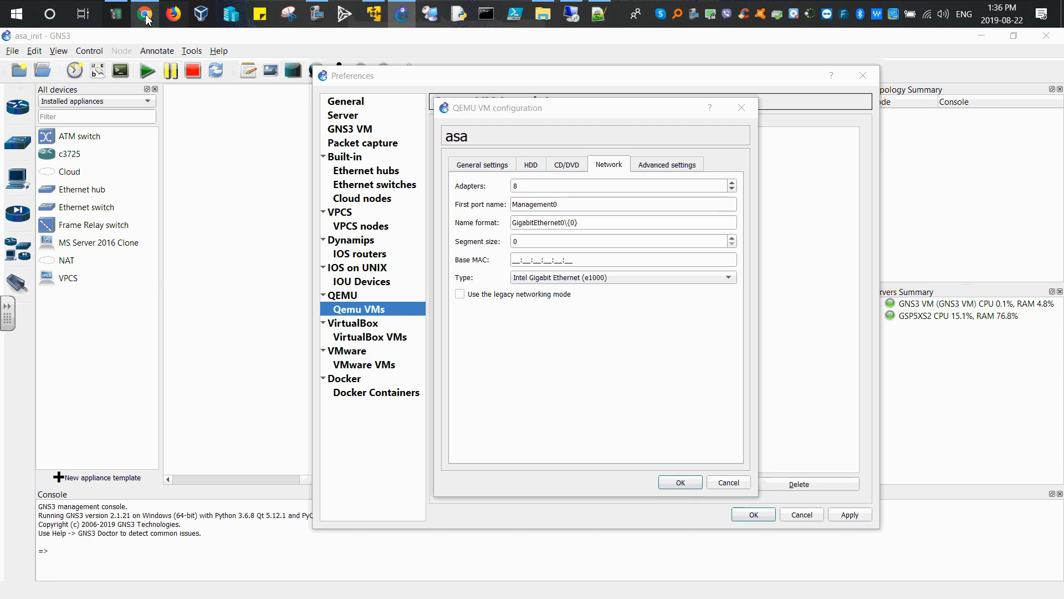
scroll(606, 377, down, 10)
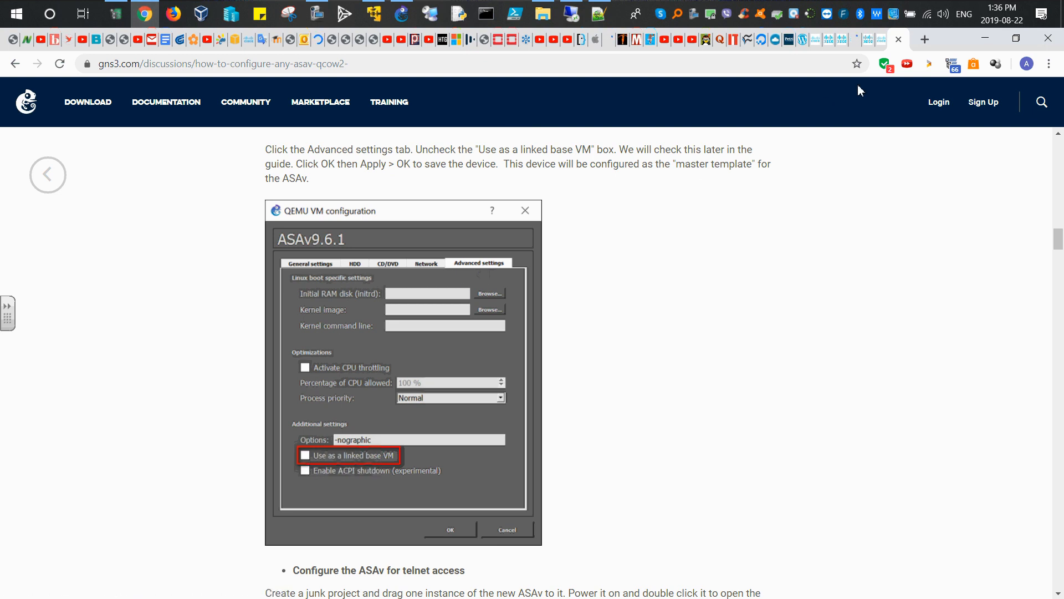
click(403, 20)
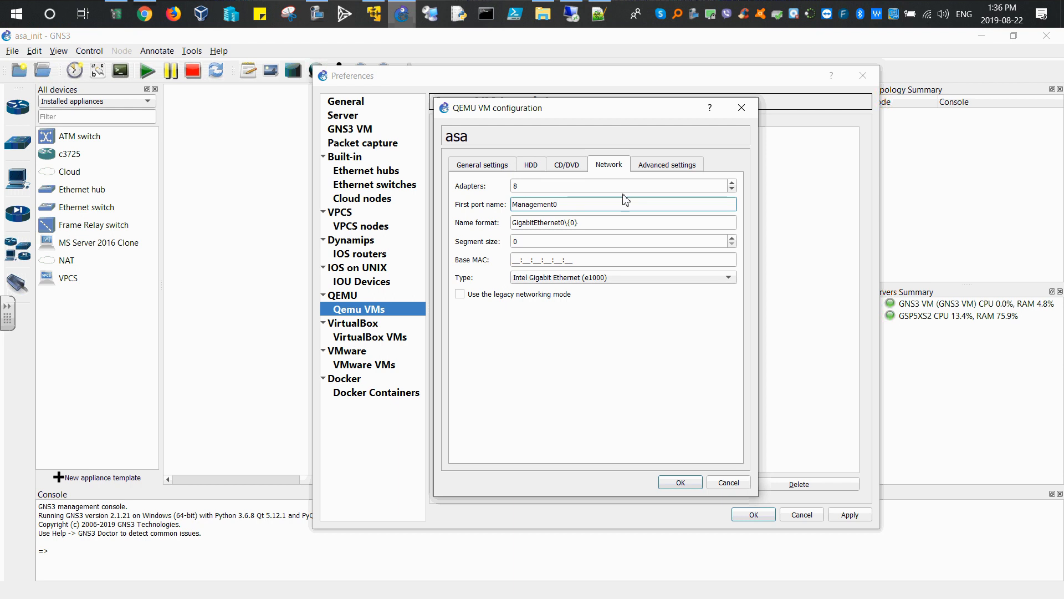
click(658, 165)
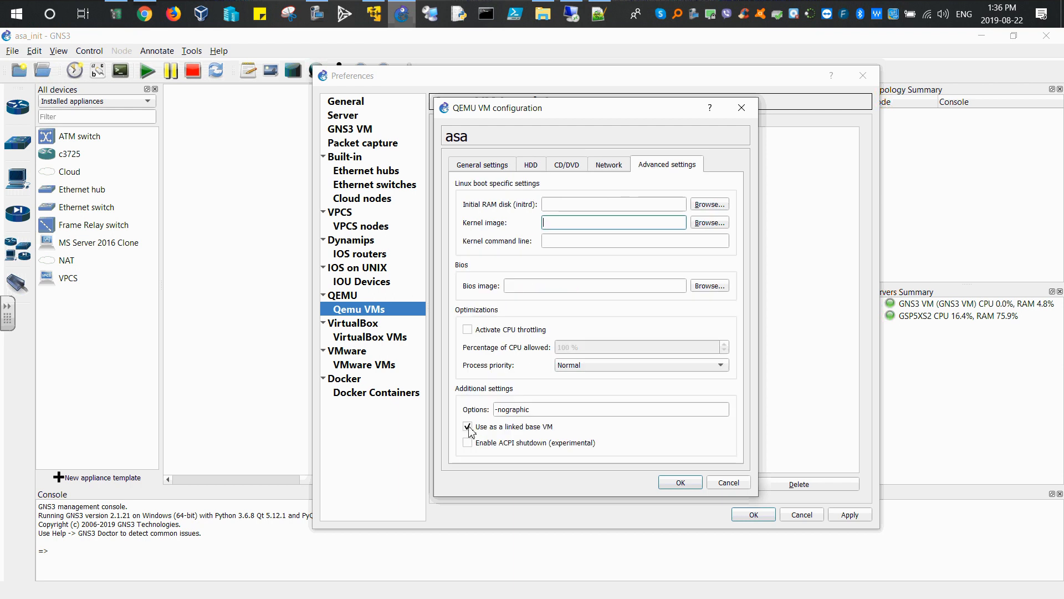
click(683, 486)
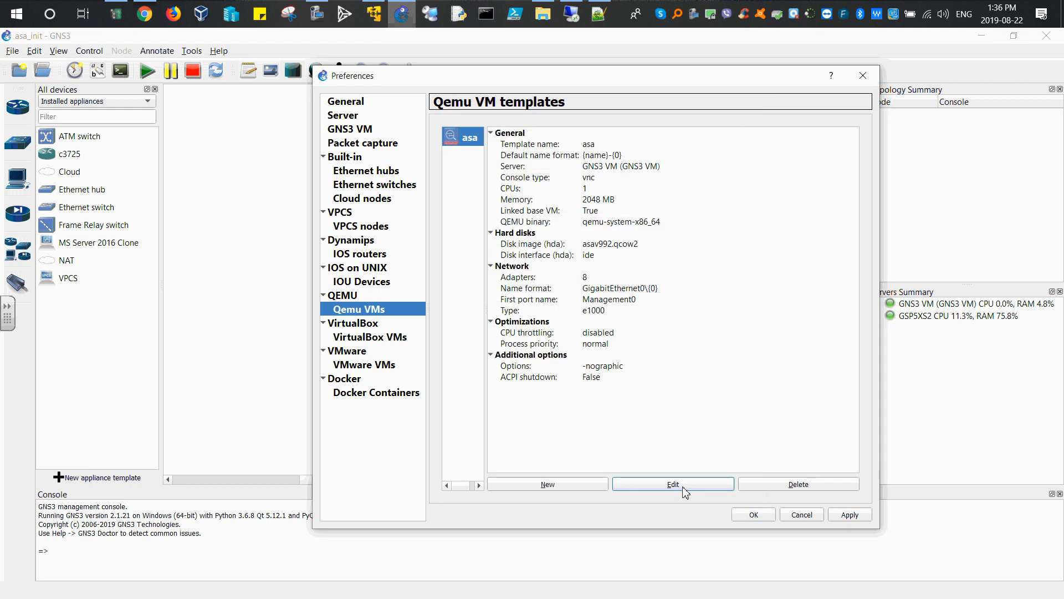
click(753, 515)
Step: Browse the available appliances list, then switch the device list back to installed appliances
click(18, 249)
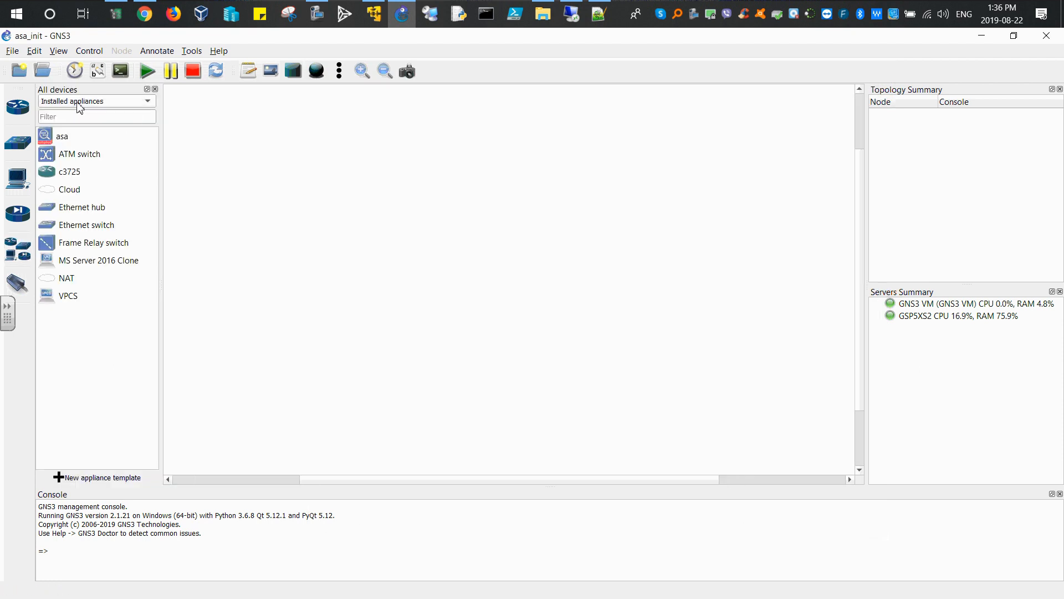
click(114, 103)
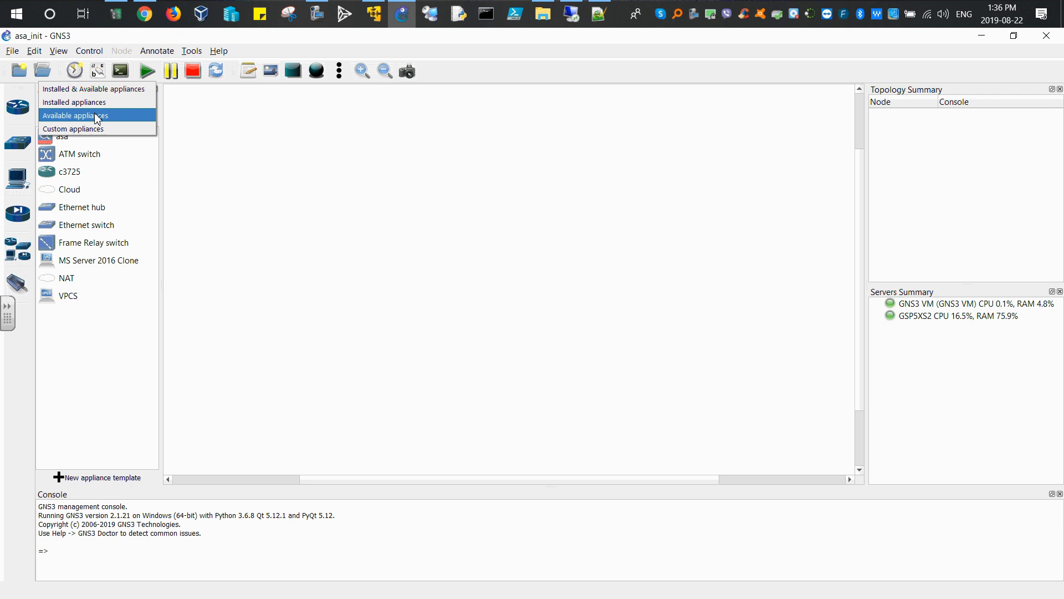
click(100, 115)
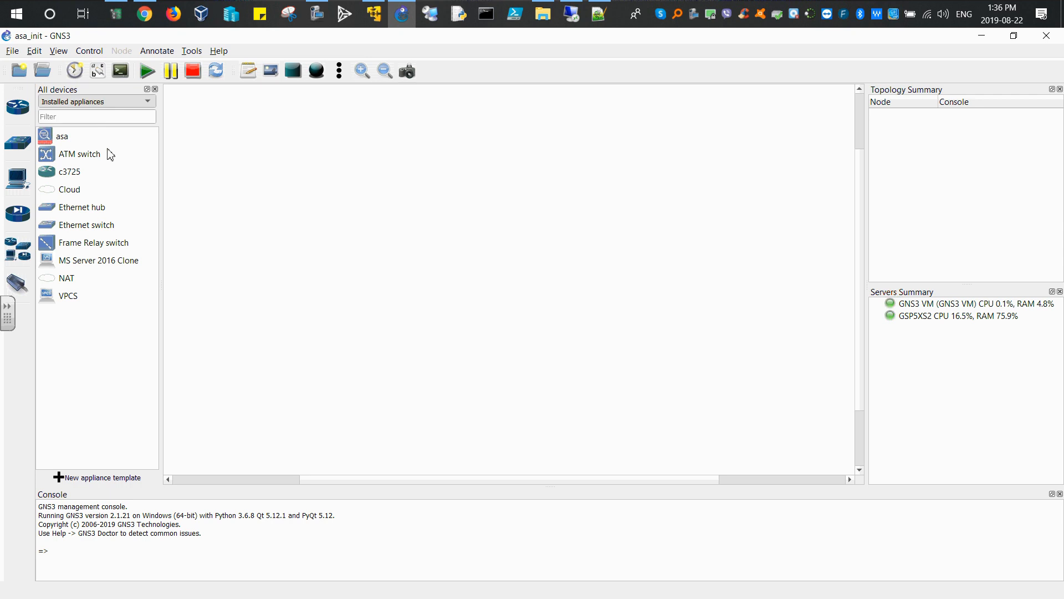
click(148, 103)
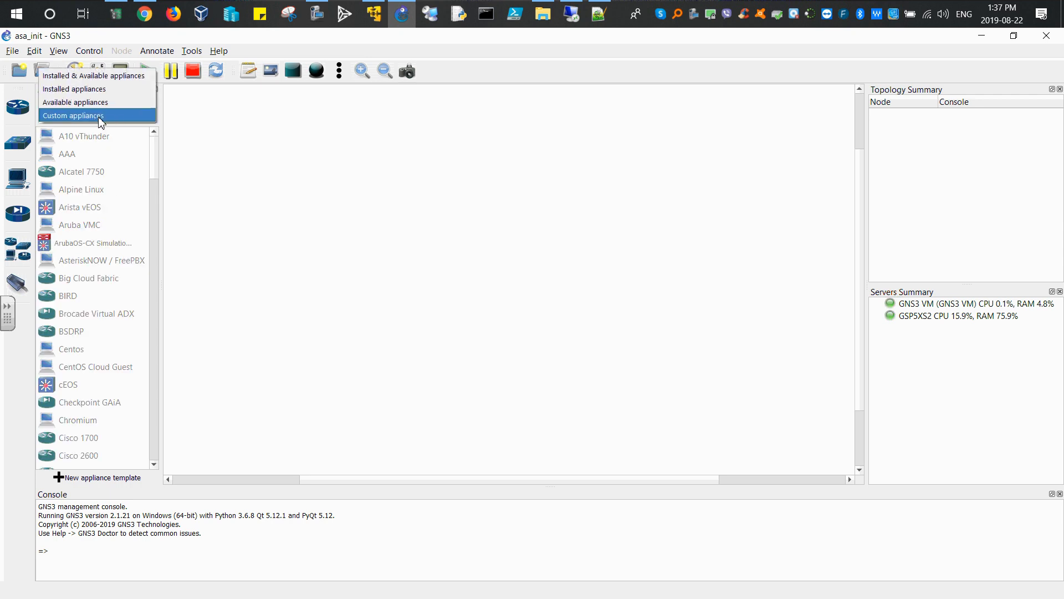
click(93, 89)
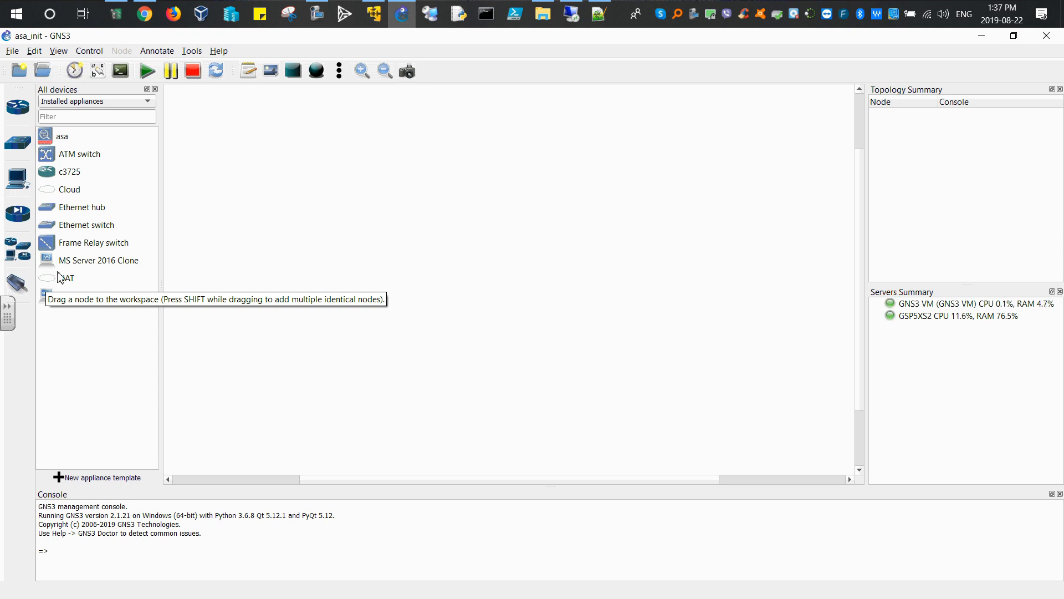
Step: Add a NAT node to the workspace, running it on the GNS3 VM server
click(60, 281)
drag(55, 282, 765, 174)
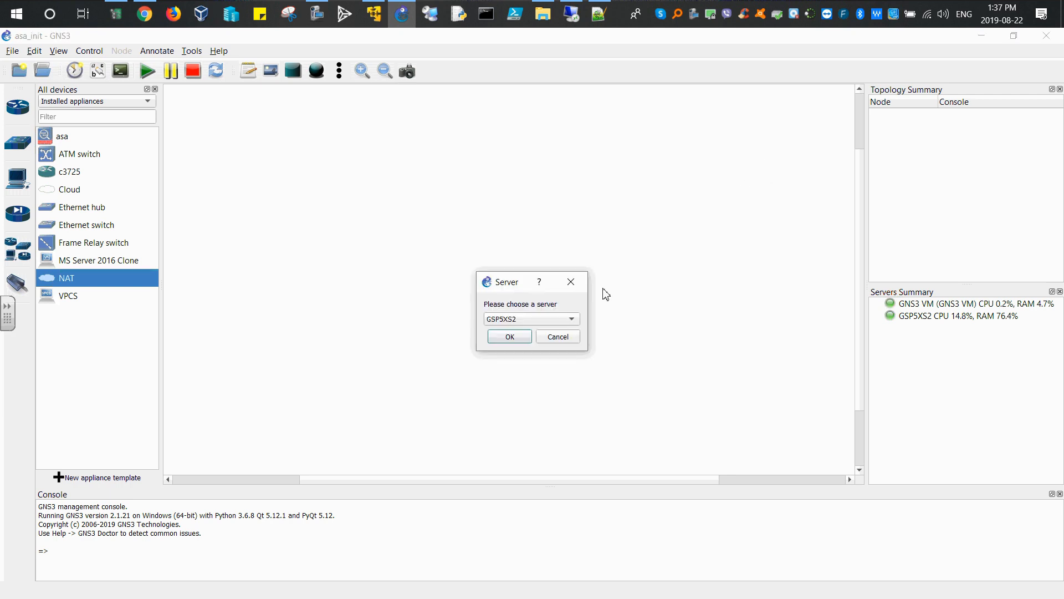
drag(502, 283, 691, 143)
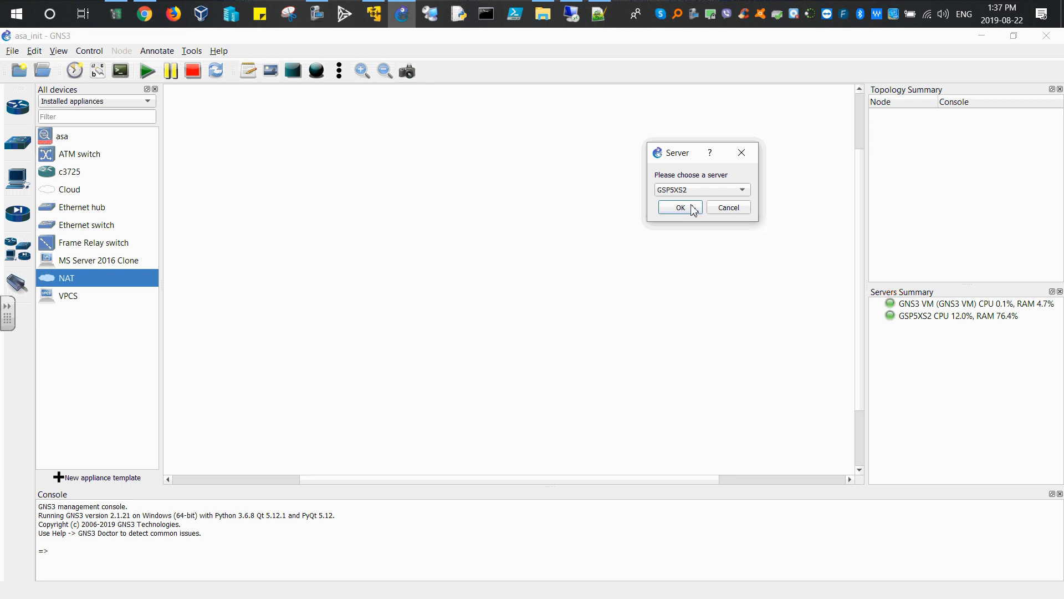
click(714, 190)
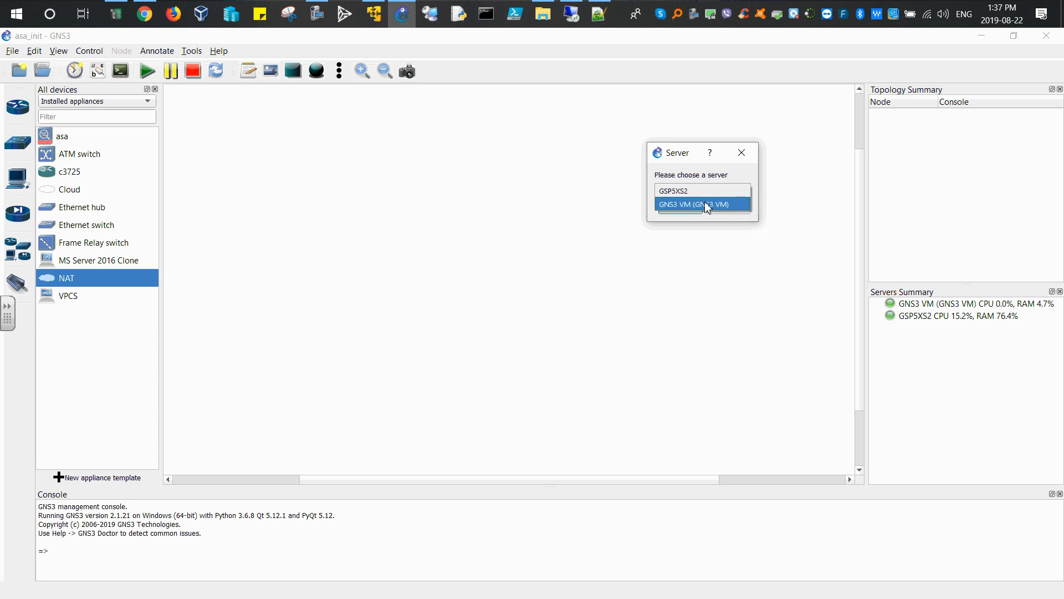
click(705, 205)
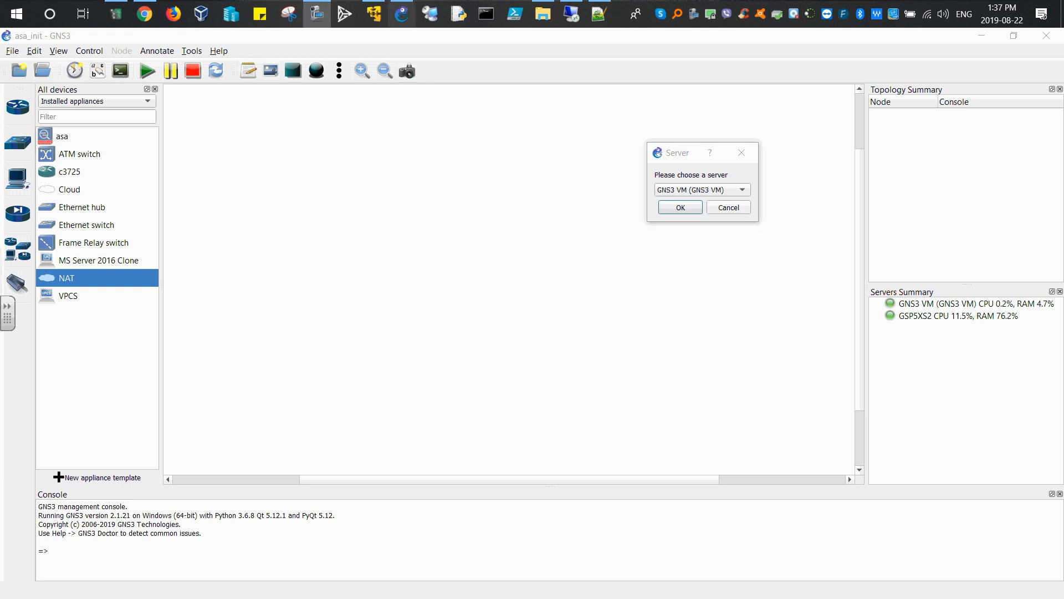
click(692, 214)
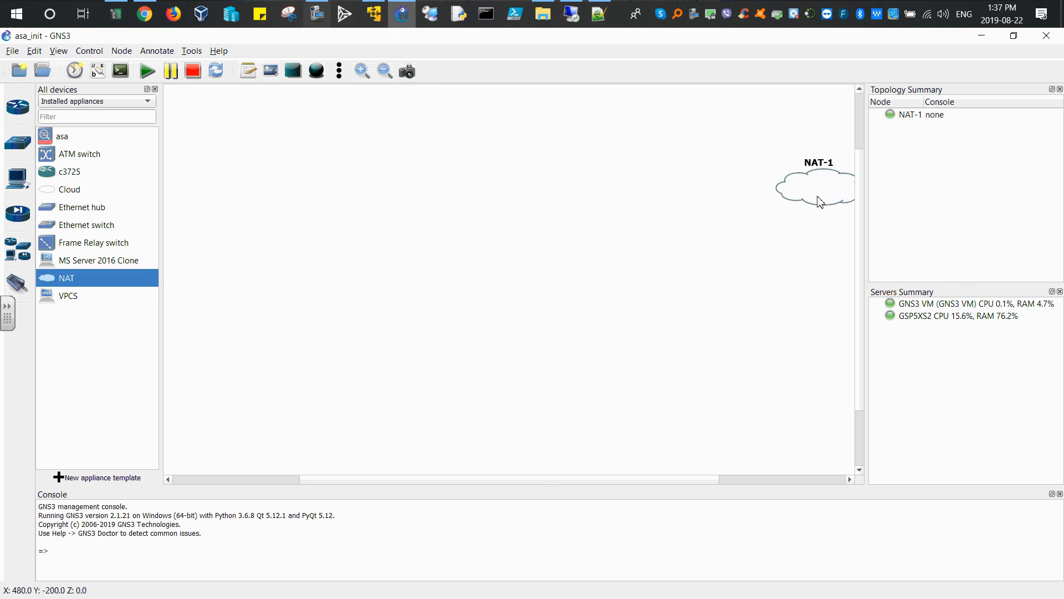
Step: Reposition the NAT node and rename it internet
drag(821, 197, 787, 172)
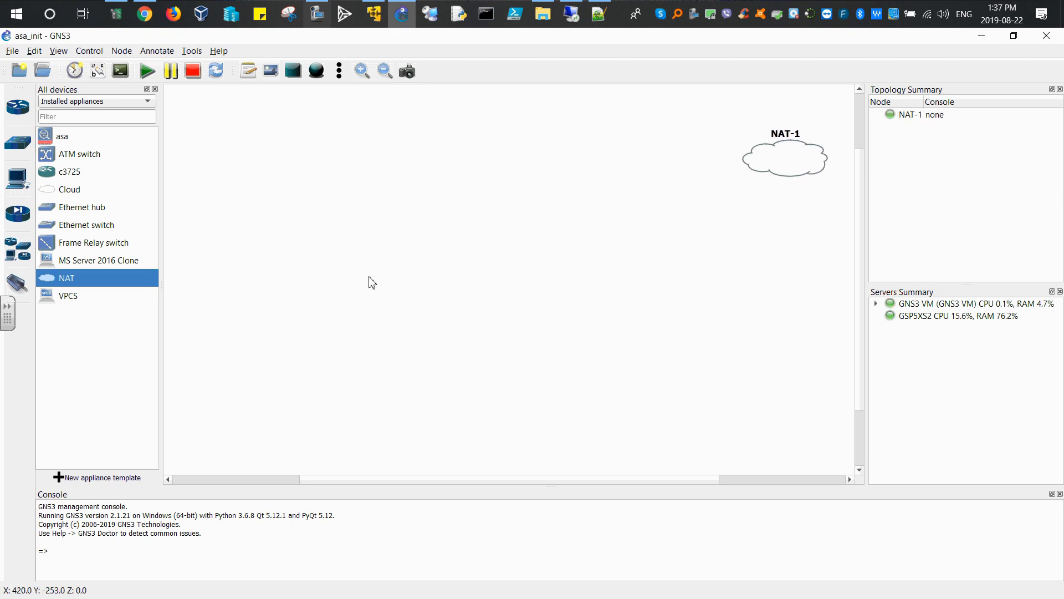
double_click(790, 138)
text(internet)
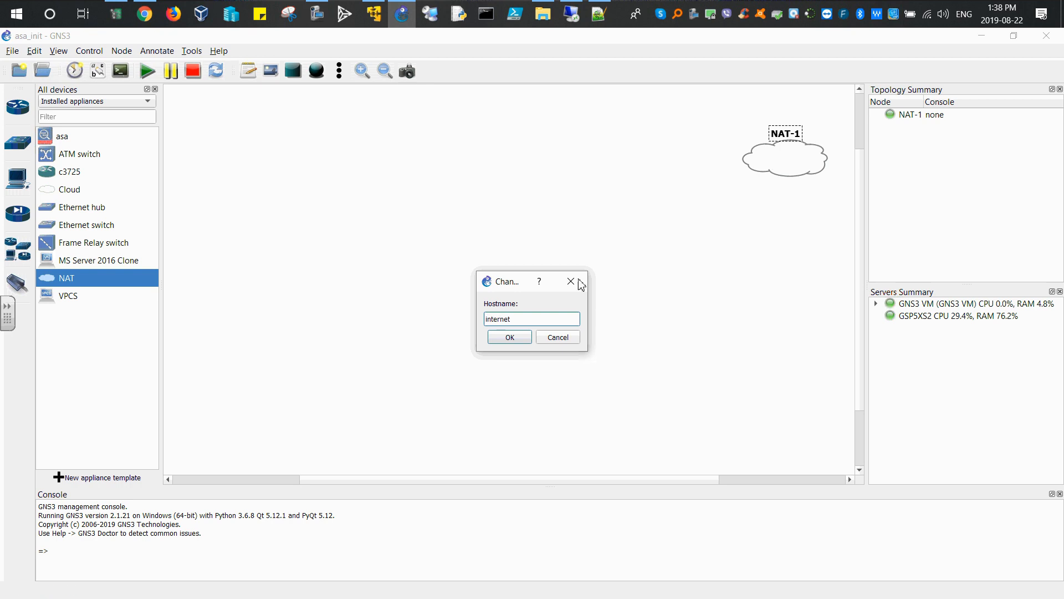
click(508, 336)
drag(810, 139, 812, 163)
click(765, 240)
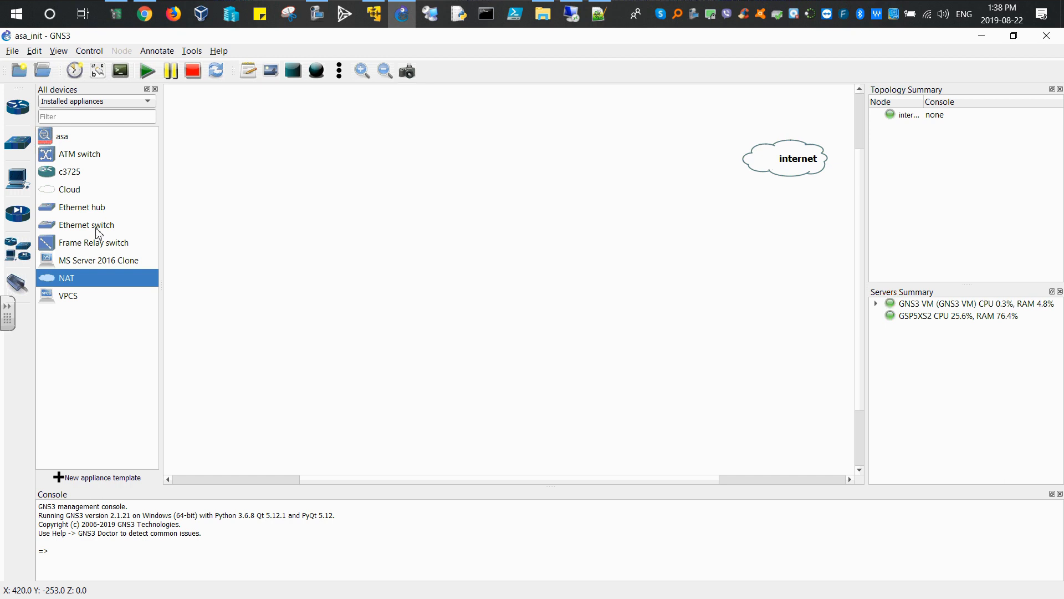
Step: Add an Ethernet switch next to the internet cloud on the GNS3 VM server
drag(86, 225, 673, 153)
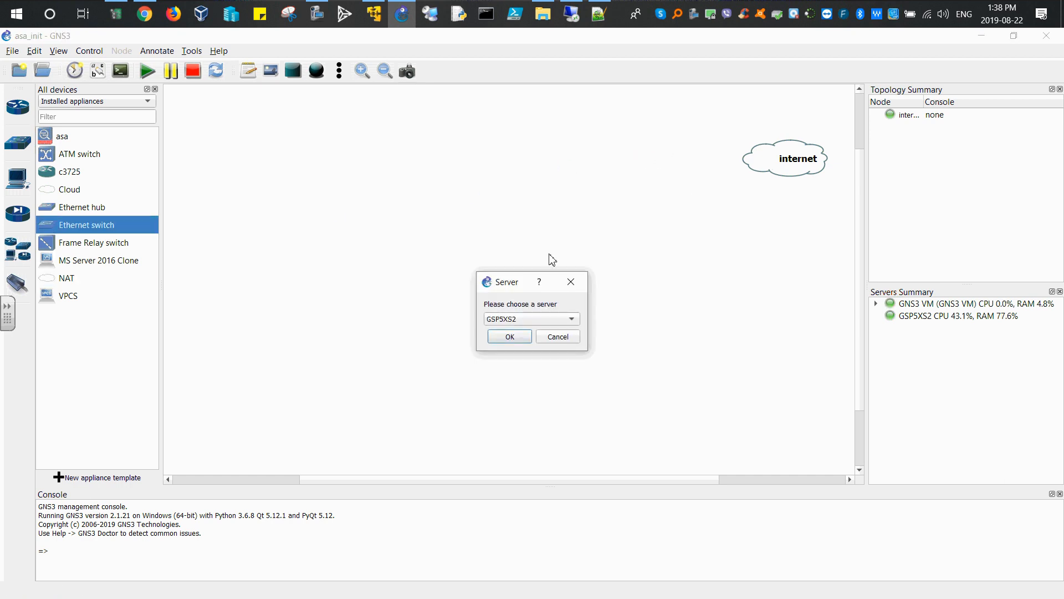
drag(496, 287, 548, 154)
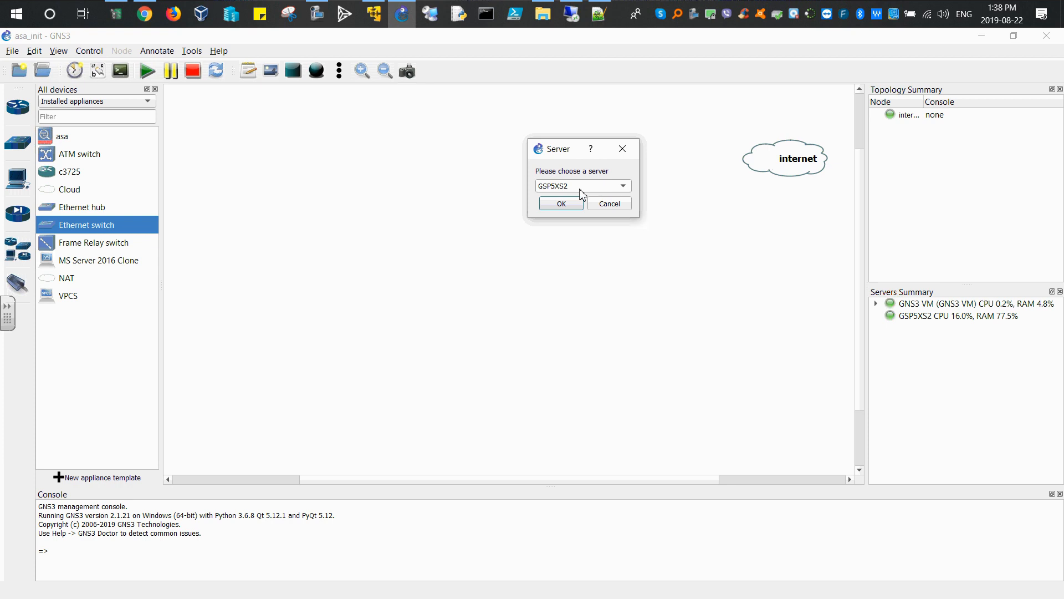
click(624, 187)
click(601, 200)
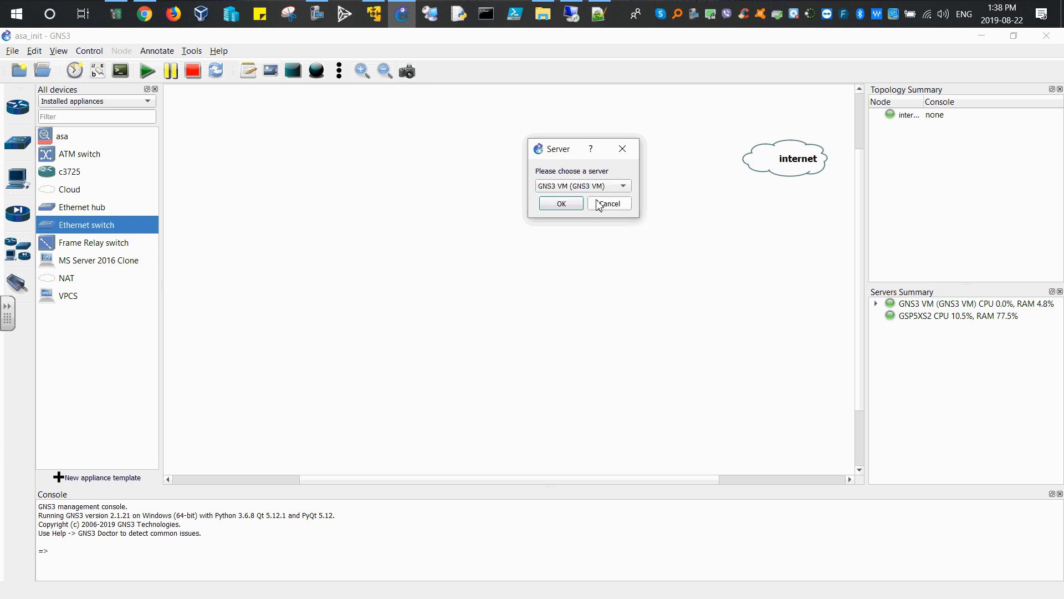
click(566, 206)
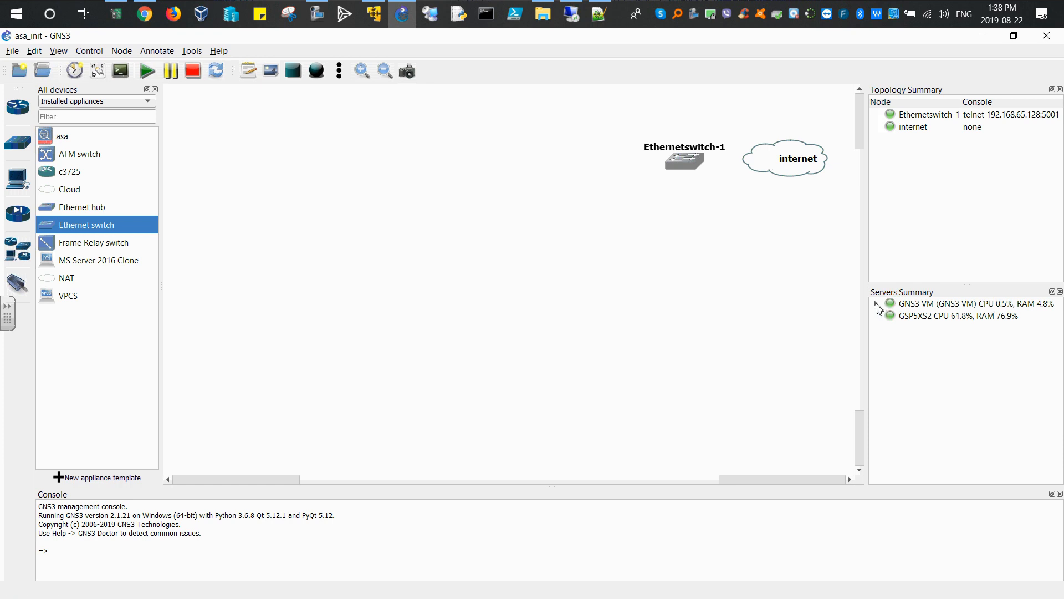
click(876, 303)
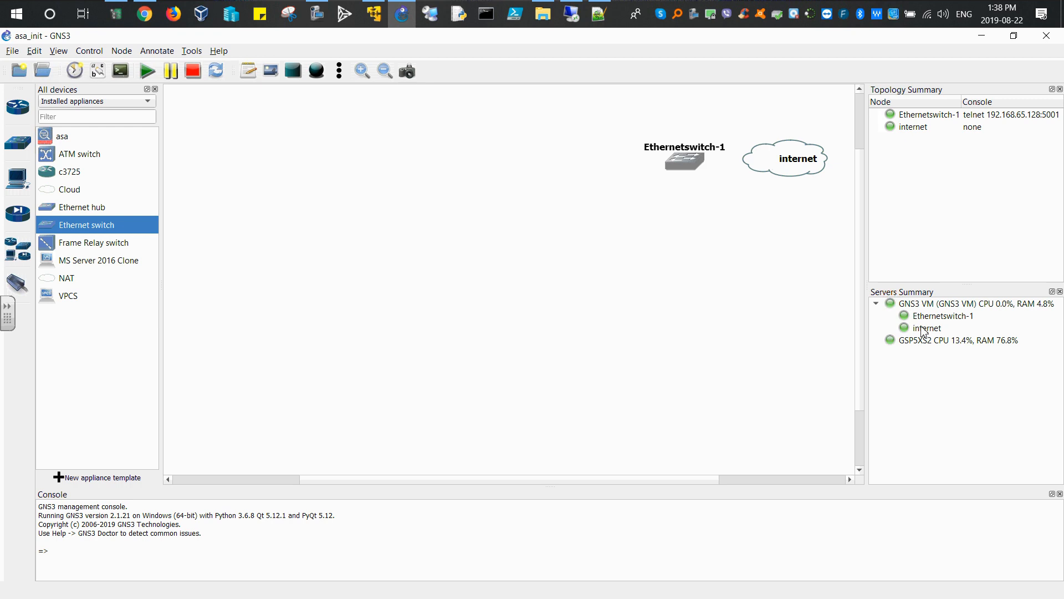
Step: Minimize the open windows and launch MobaXterm from the desktop
click(981, 39)
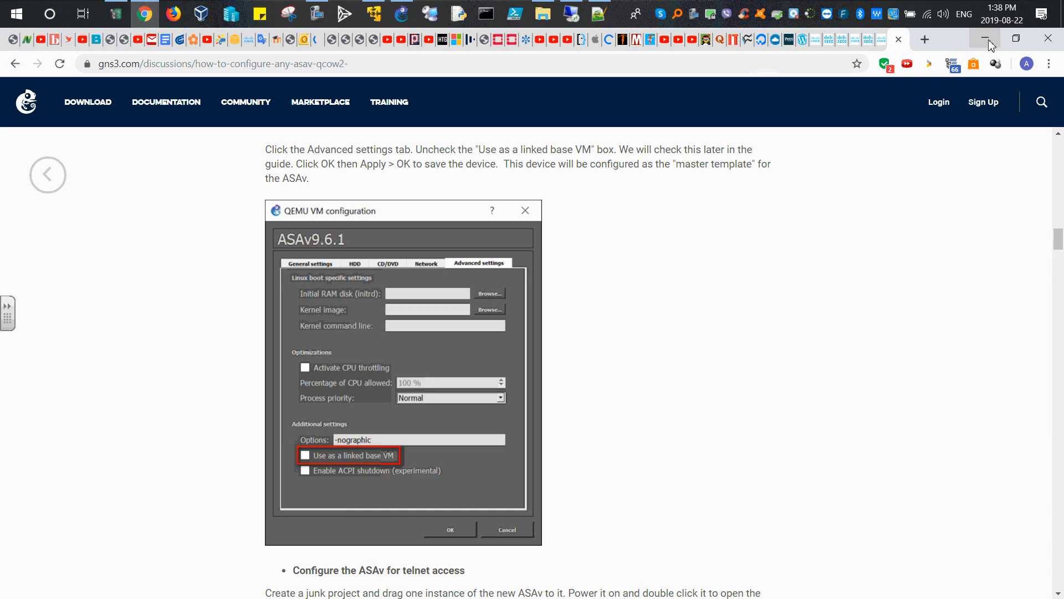
click(990, 43)
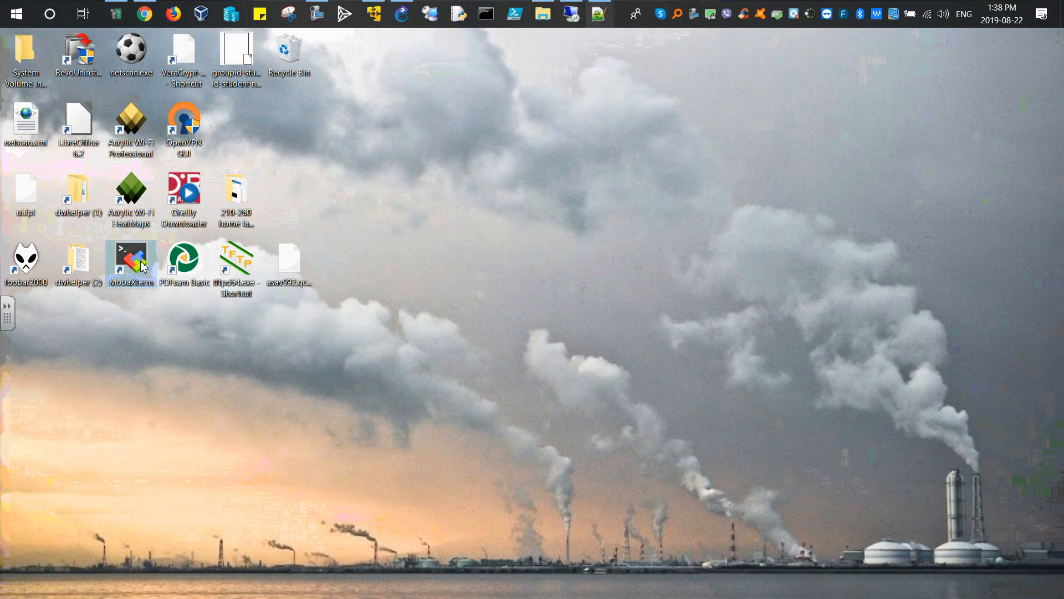
double_click(140, 266)
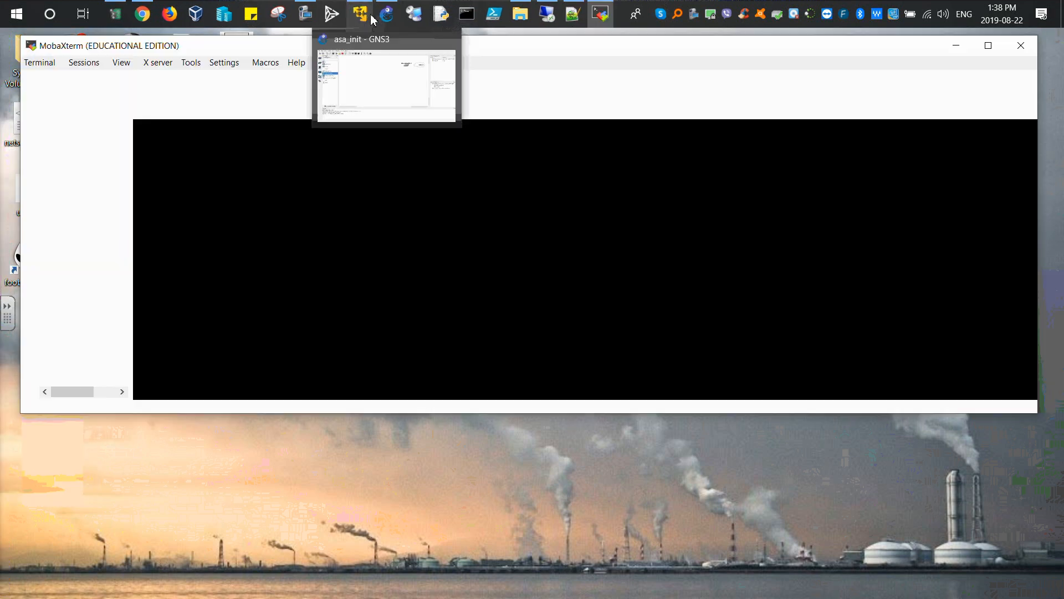
Step: Bring up the GNS3 VM console window to view its IP address and login details
click(361, 16)
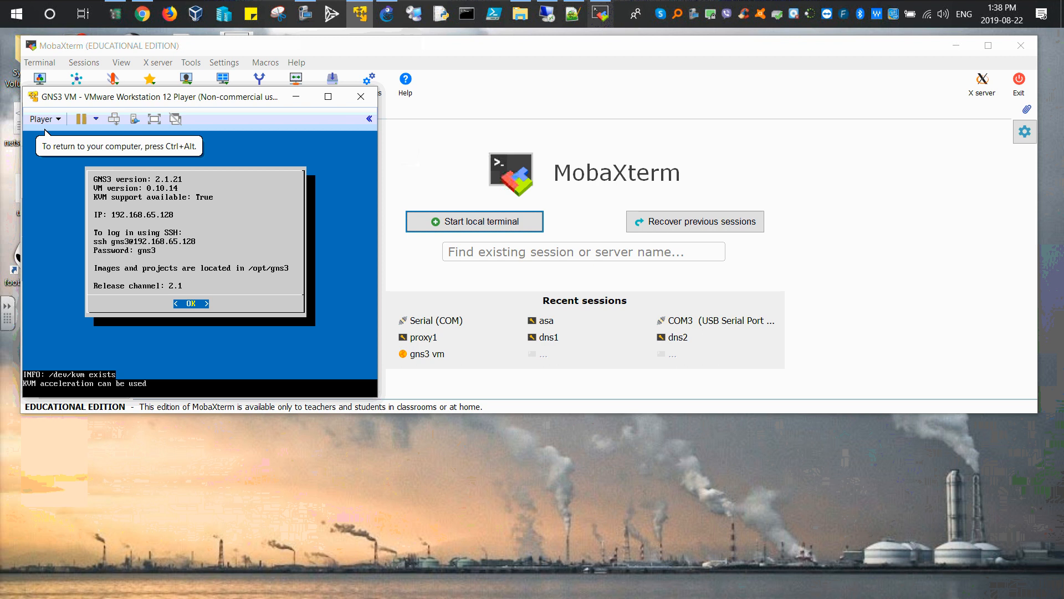
key(Return)
key(Return)
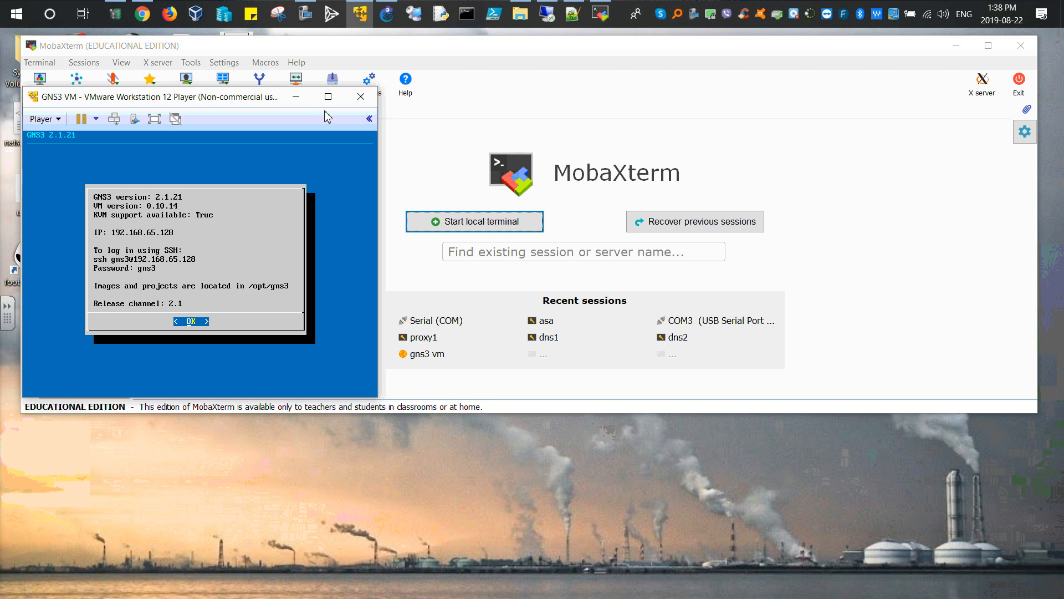
drag(243, 104, 236, 162)
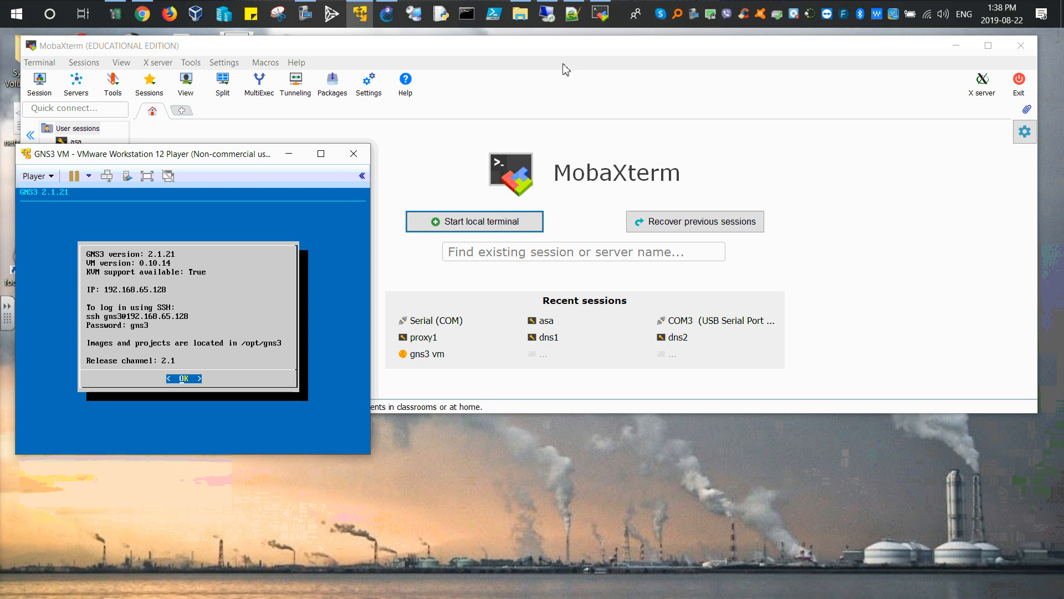
Step: Bring the MobaXterm window forward and resize it so the GNS3 VM console stays visible beside it
click(561, 46)
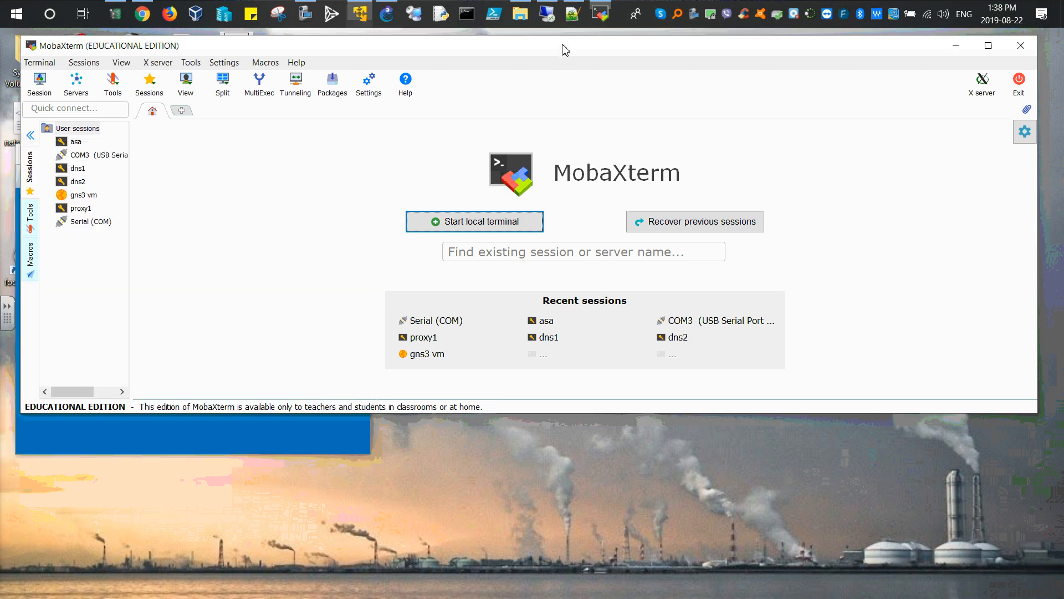
right_click(76, 131)
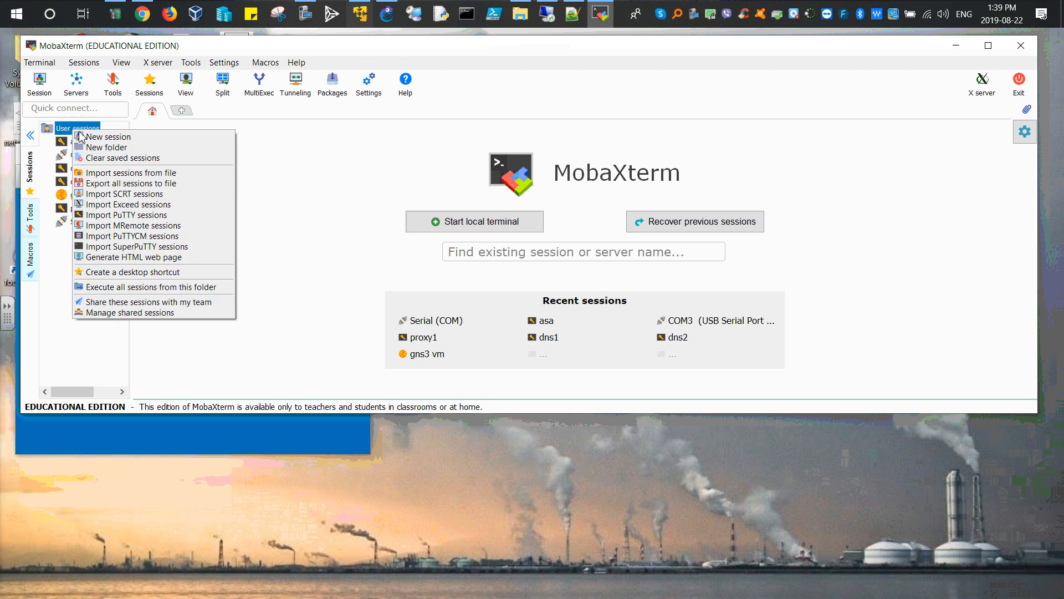
click(26, 469)
click(21, 381)
drag(21, 381, 244, 387)
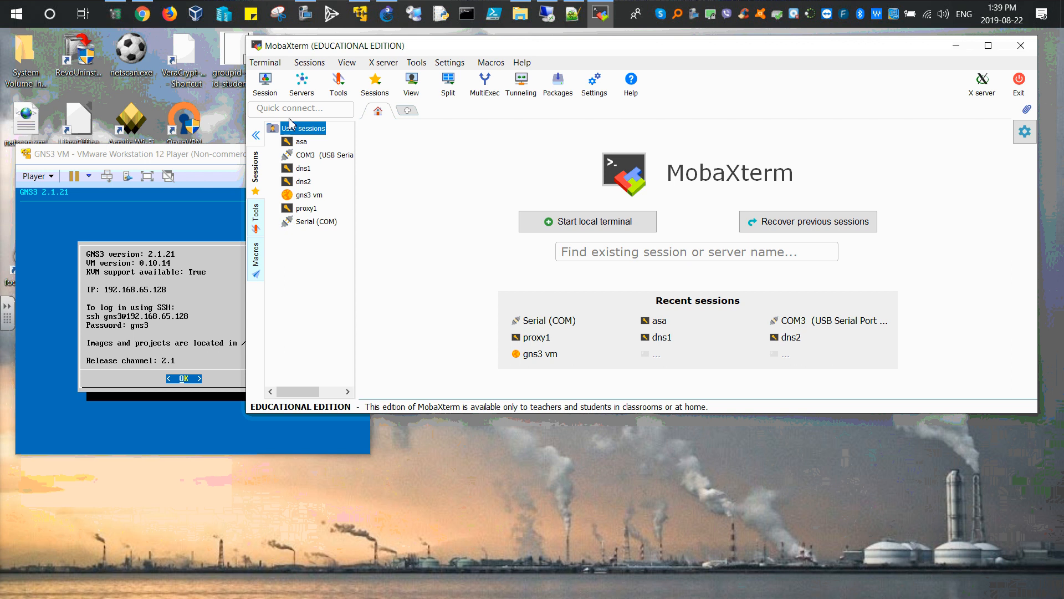
Step: Start a new SSH session to host 192.168.65.128 with username gns3, naming it gns3 vm
right_click(293, 135)
click(319, 136)
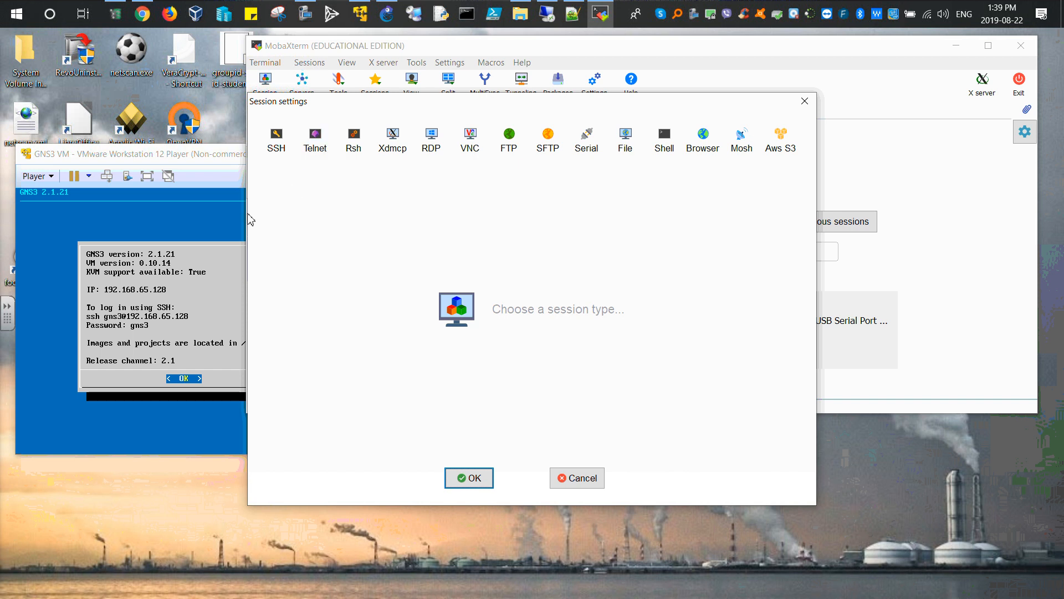
click(275, 143)
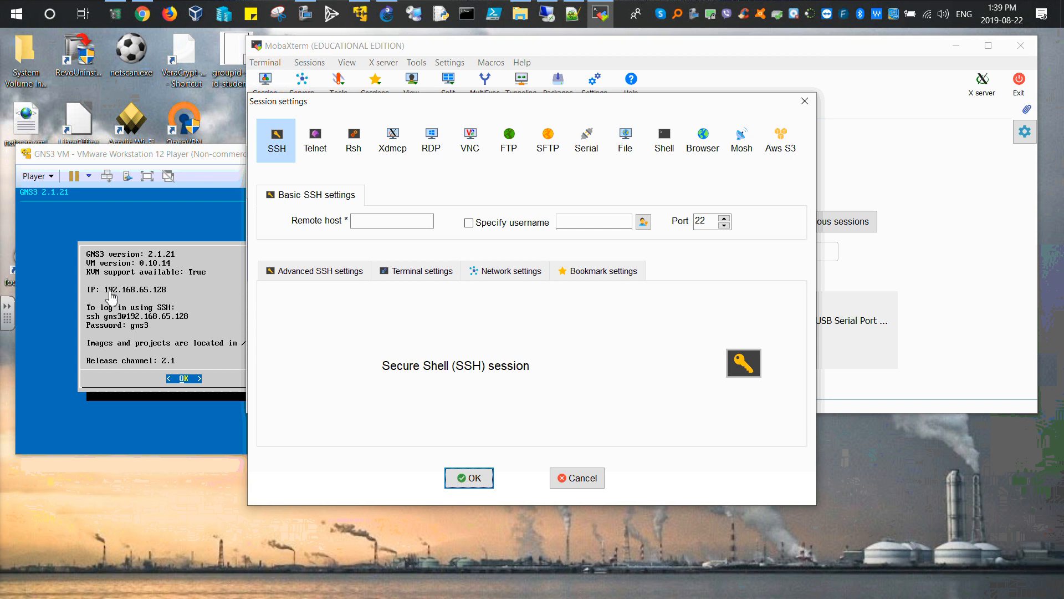
click(370, 221)
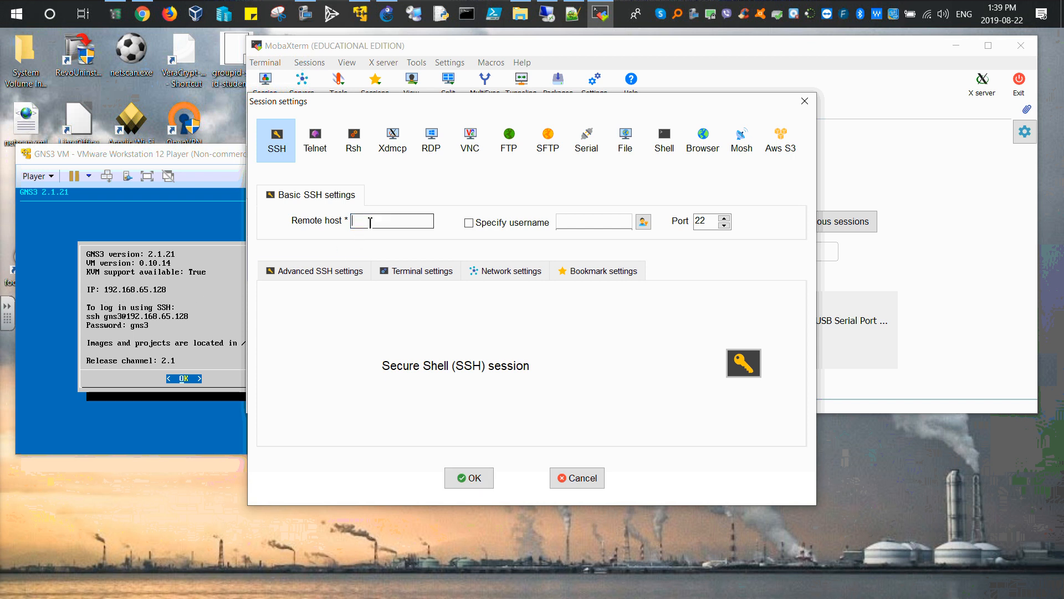
text(192.168.65.128)
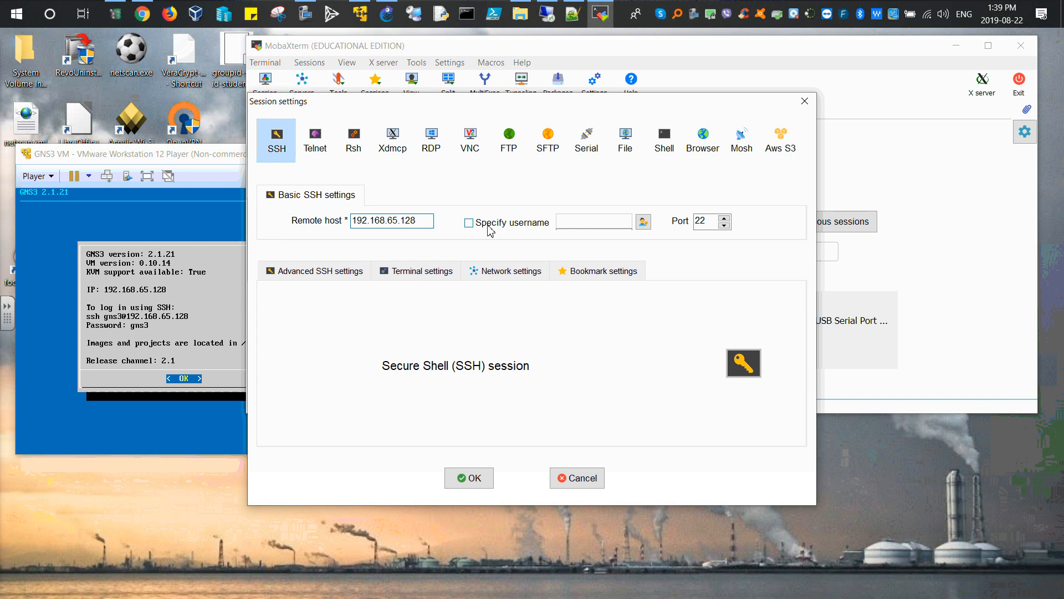
click(488, 224)
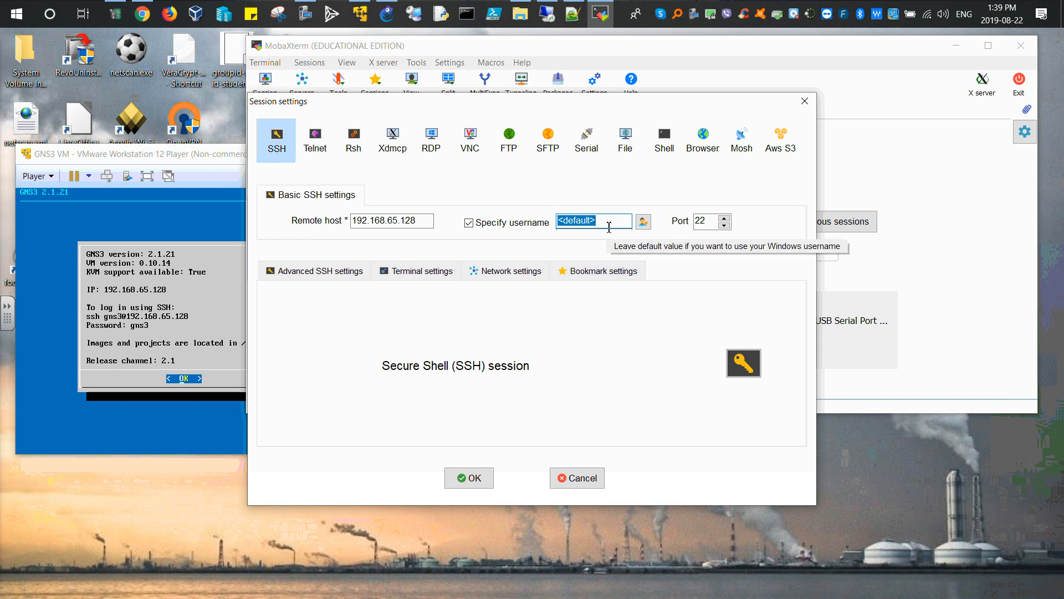
text(gns3)
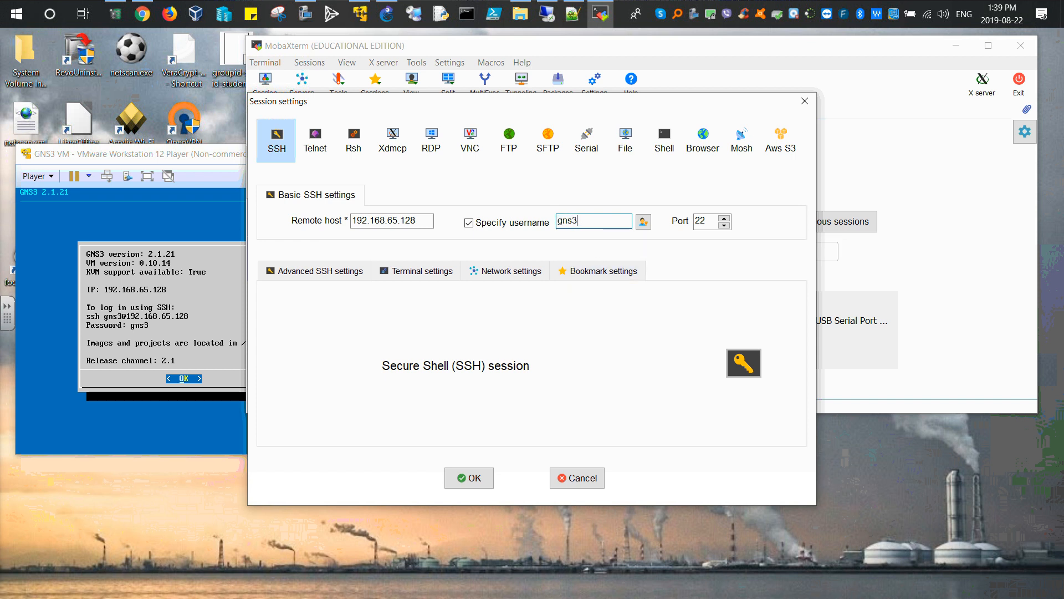
click(622, 270)
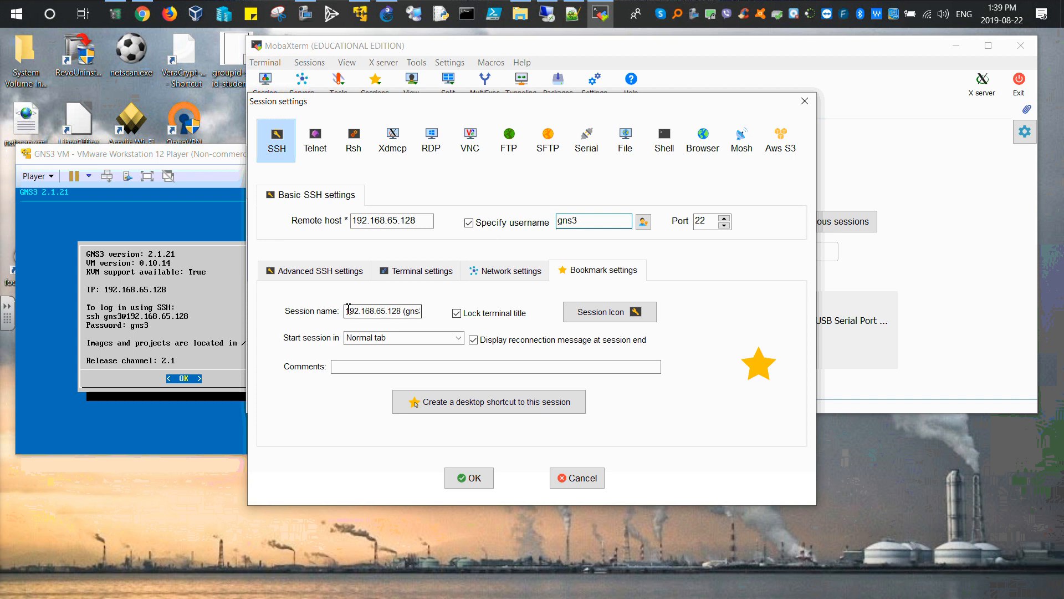
drag(345, 311, 496, 298)
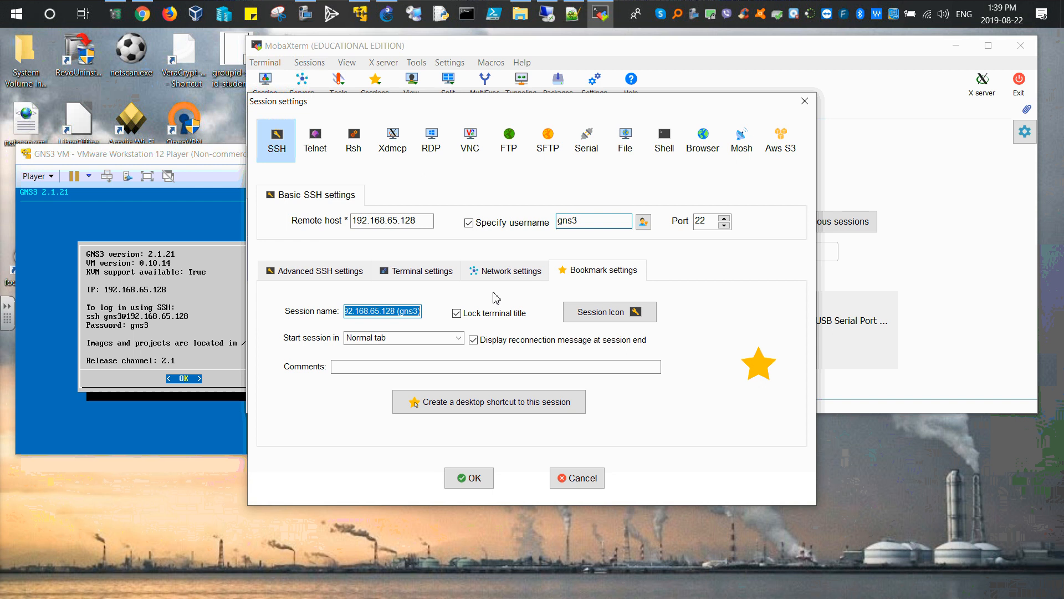
text(gns3 vm)
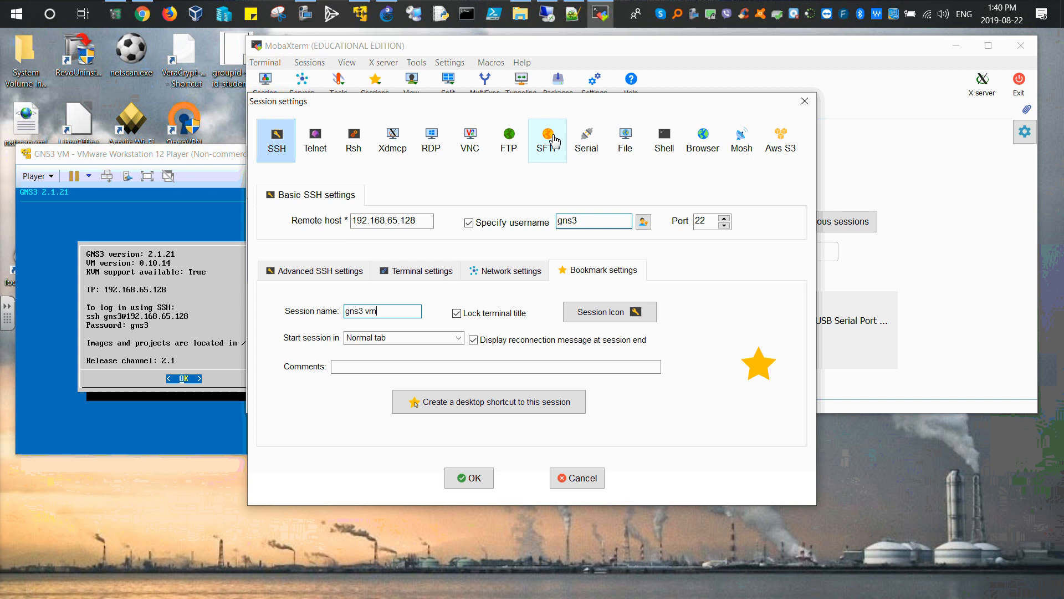
Step: Copy the remote host address, switch the session type to SFTP and paste 192.168.65.128 as its host
click(412, 225)
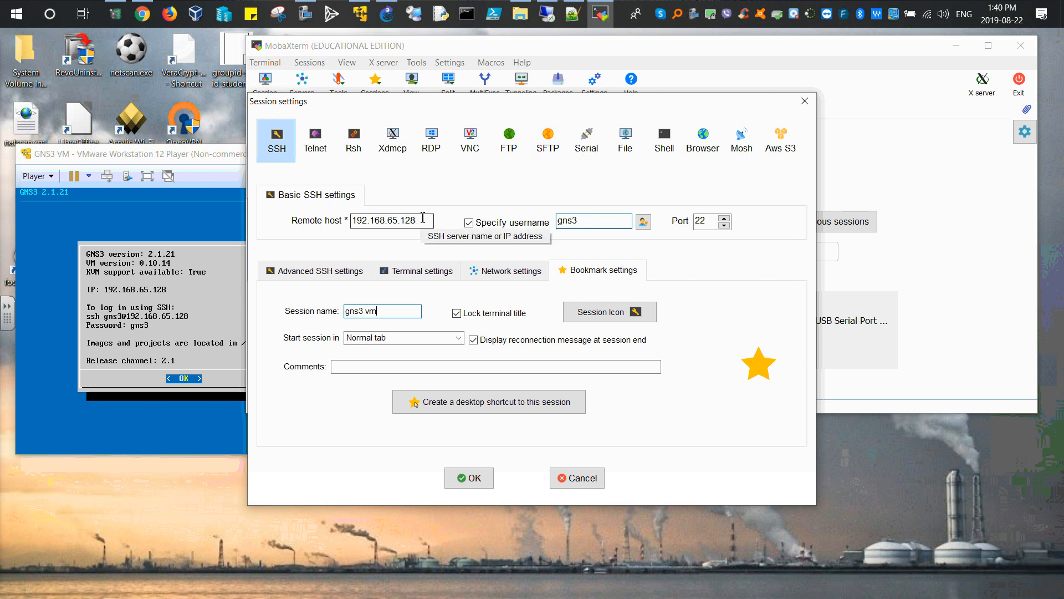
drag(422, 221, 330, 220)
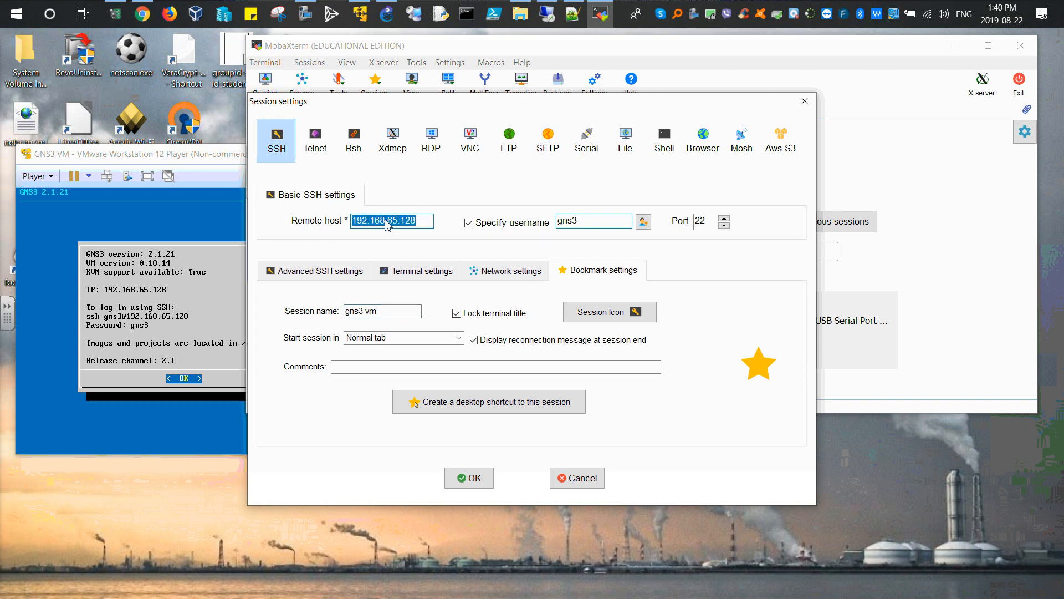
right_click(388, 220)
click(399, 258)
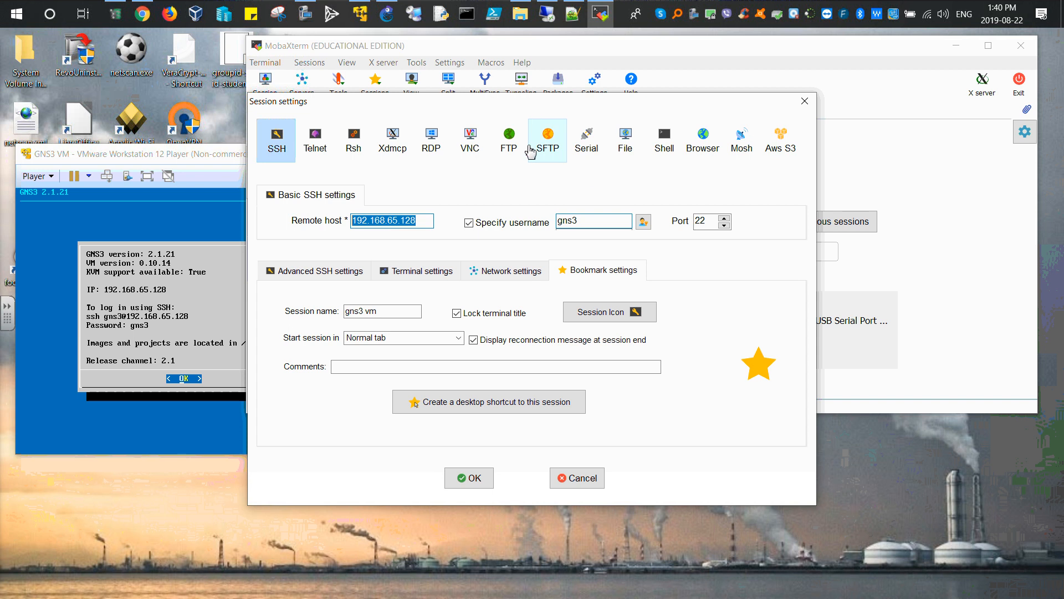
click(547, 140)
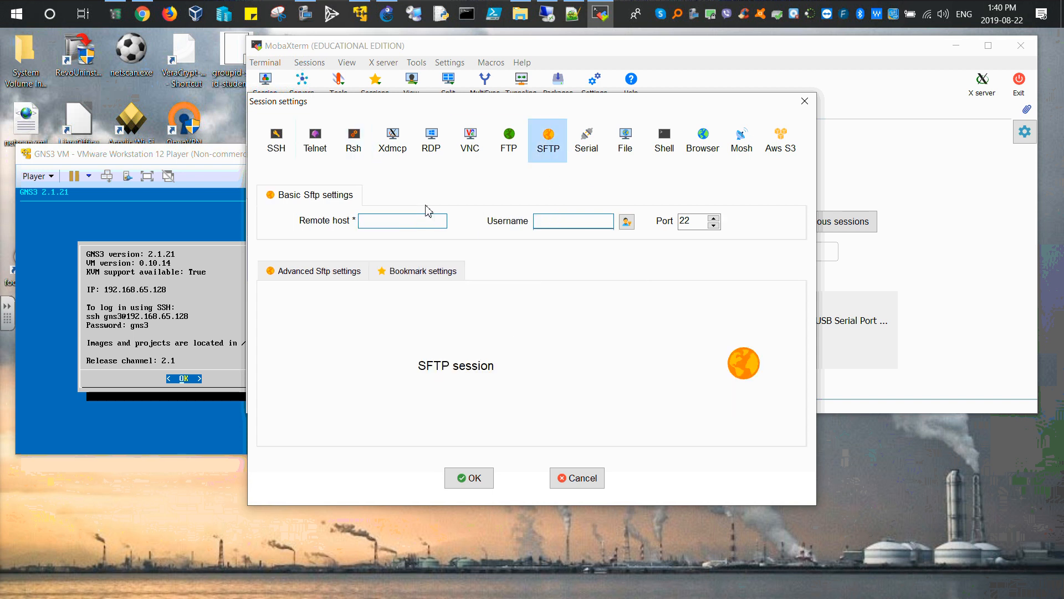
click(411, 220)
key(ctrl+v)
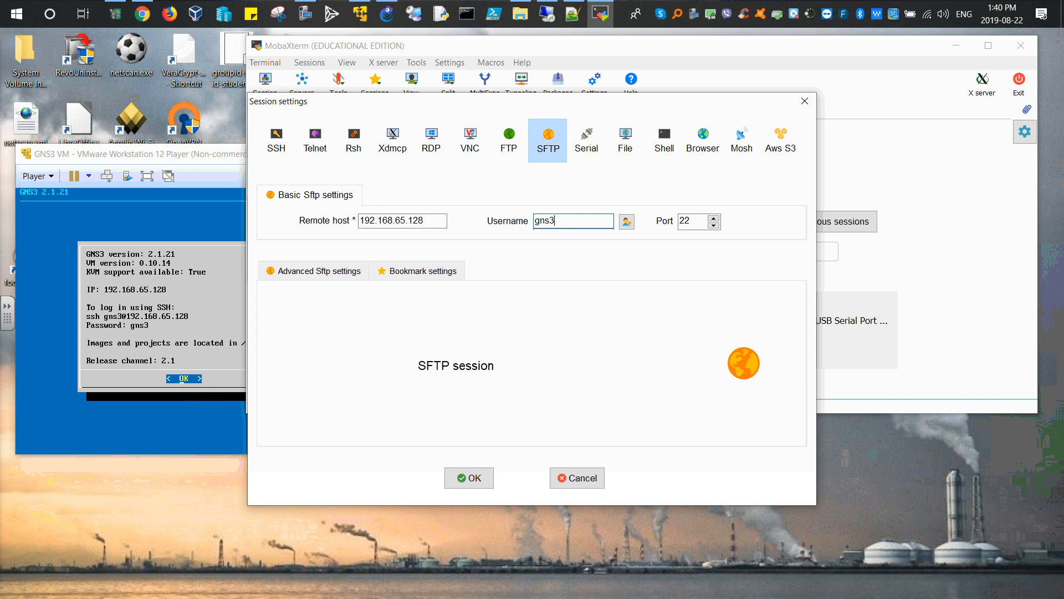
Step: Open the SFTP session to the GNS3 VM on port 22 with the bookmark name gns3 vm
click(421, 270)
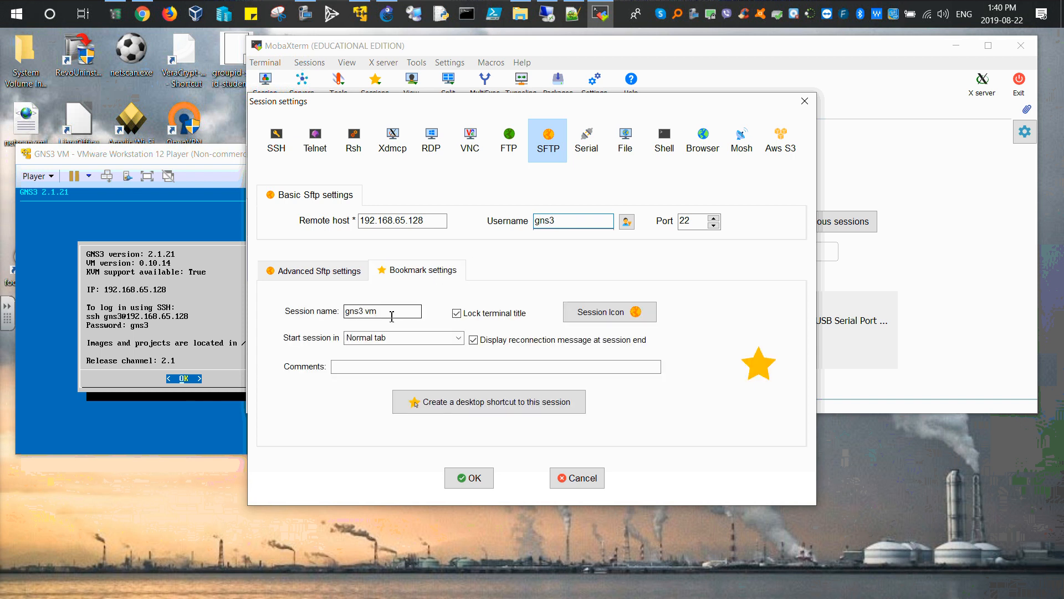
double_click(698, 223)
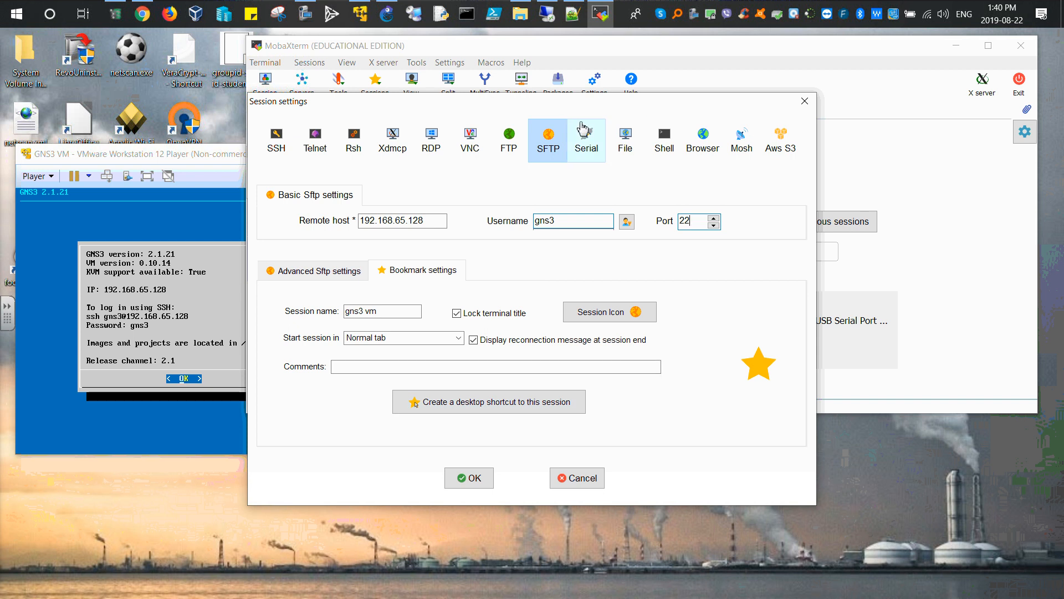
drag(594, 107, 560, 121)
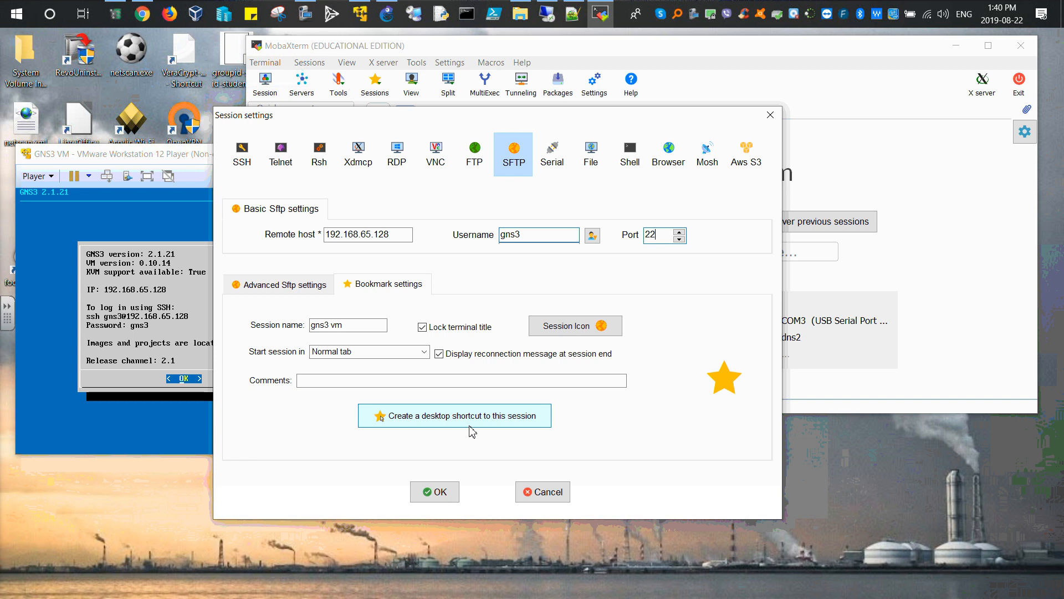
click(435, 492)
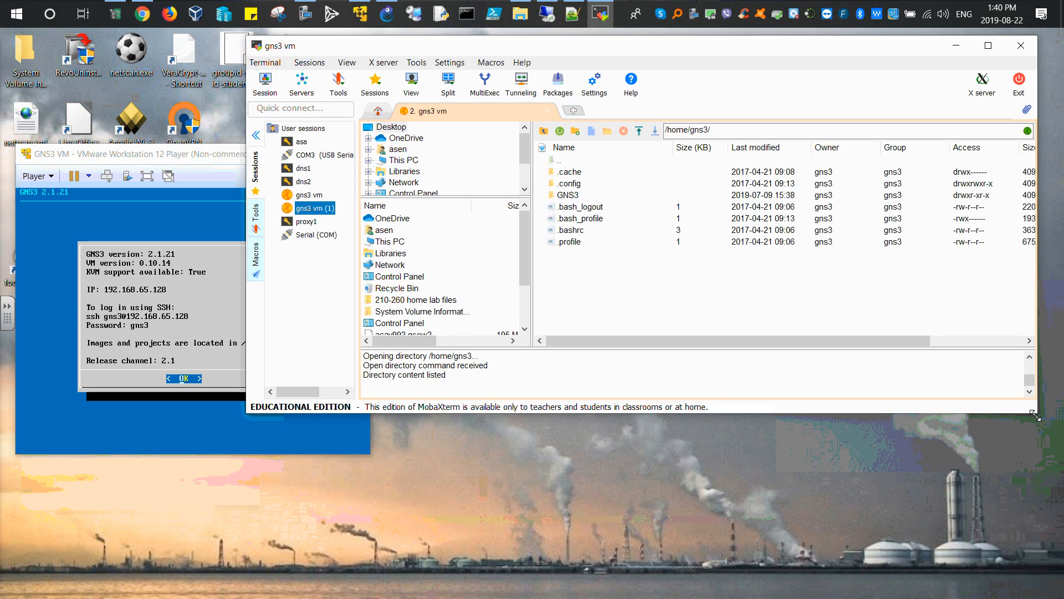
Step: Enlarge the SFTP window and move up from the home folder to the VM's root directory
drag(1034, 415, 1057, 552)
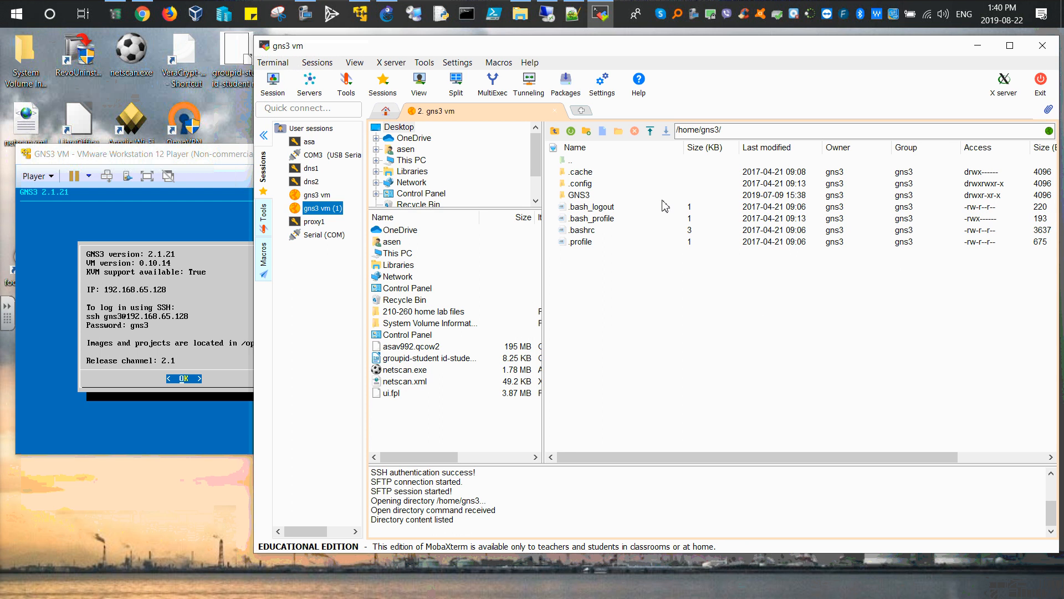
click(721, 131)
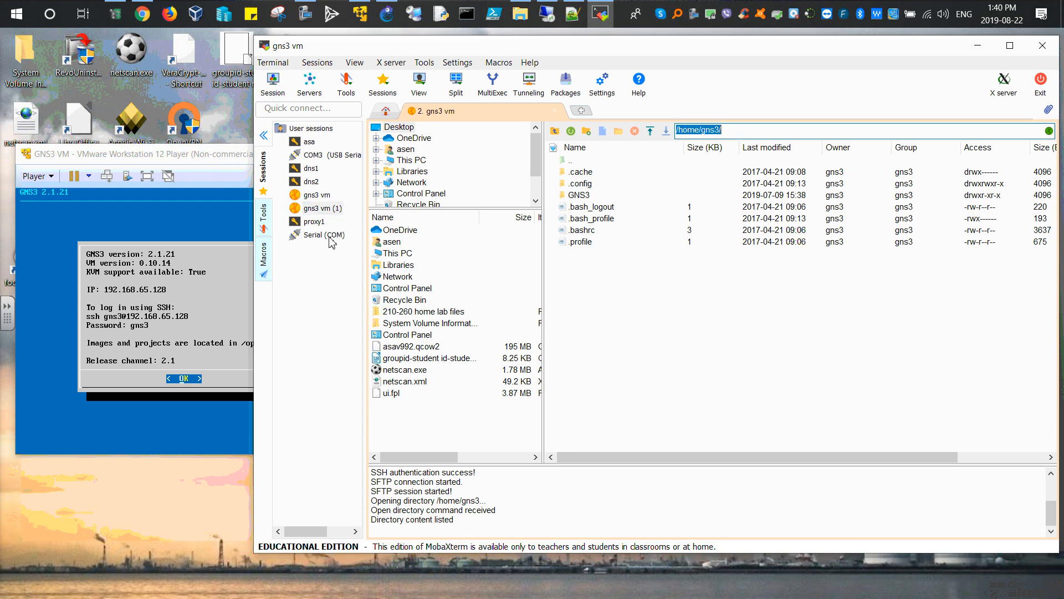
click(203, 158)
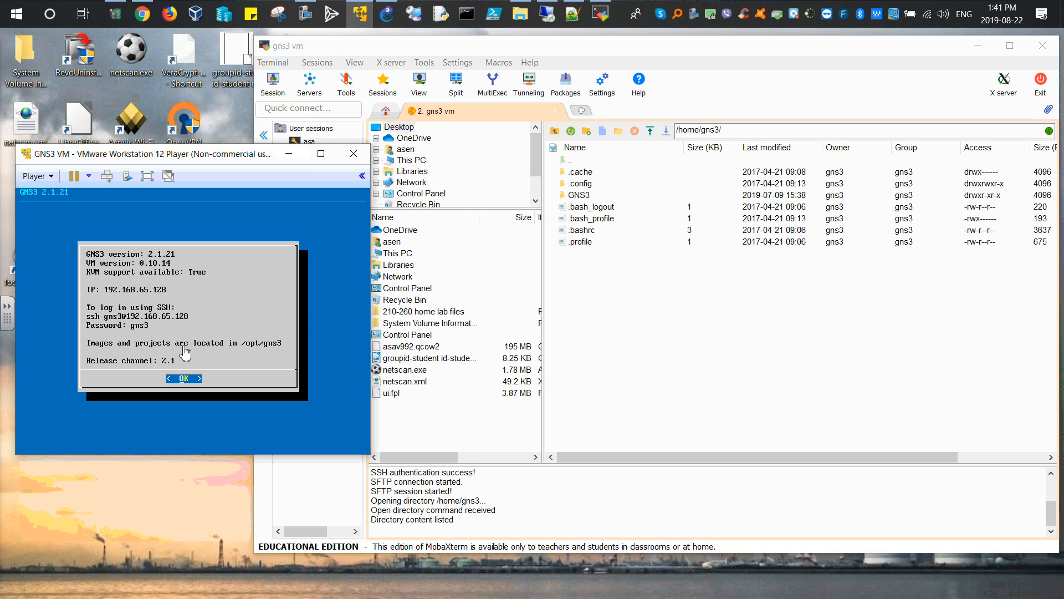
double_click(571, 162)
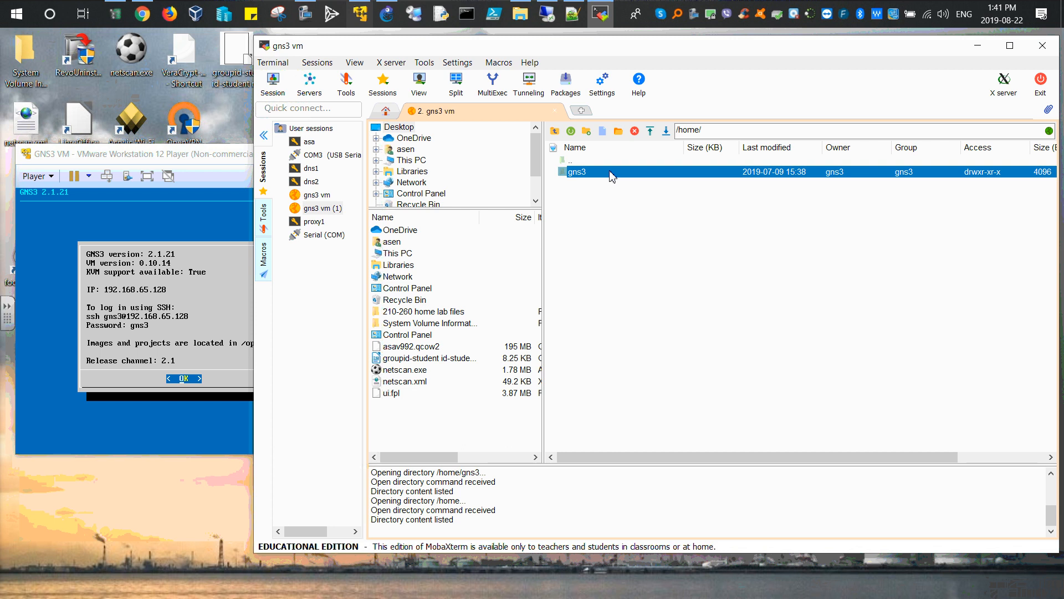
double_click(571, 161)
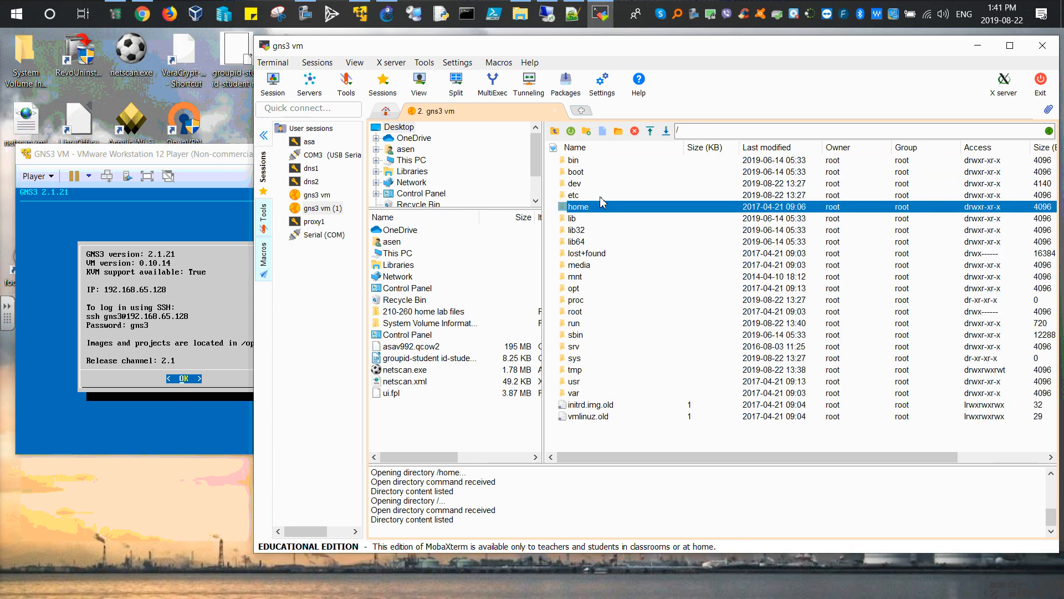
Step: Browse to /opt/gns3/images/QEMU on the VM and select the asav992.qcow2 image file
click(693, 130)
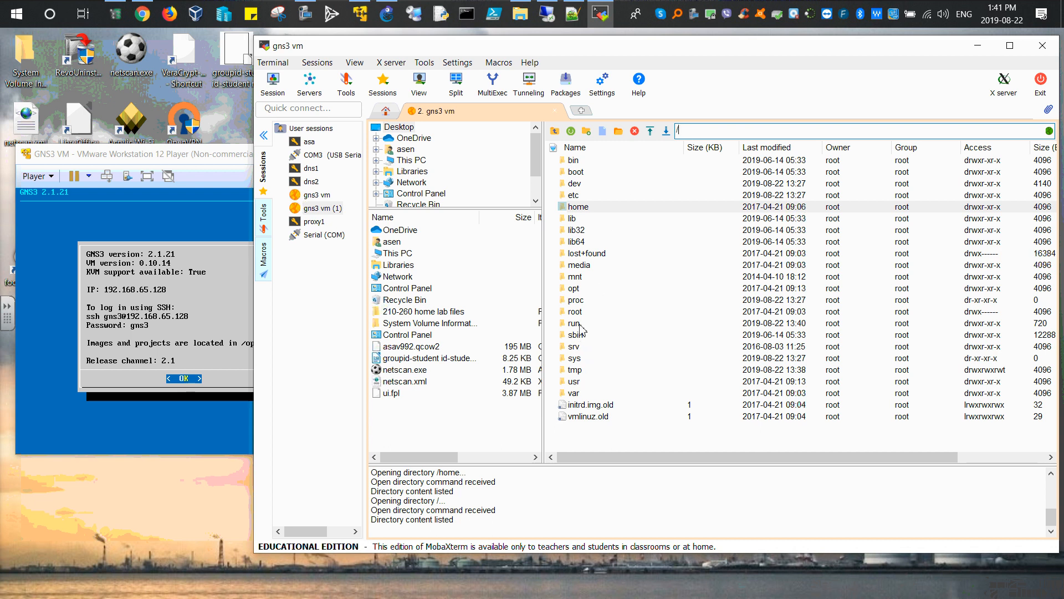
double_click(579, 288)
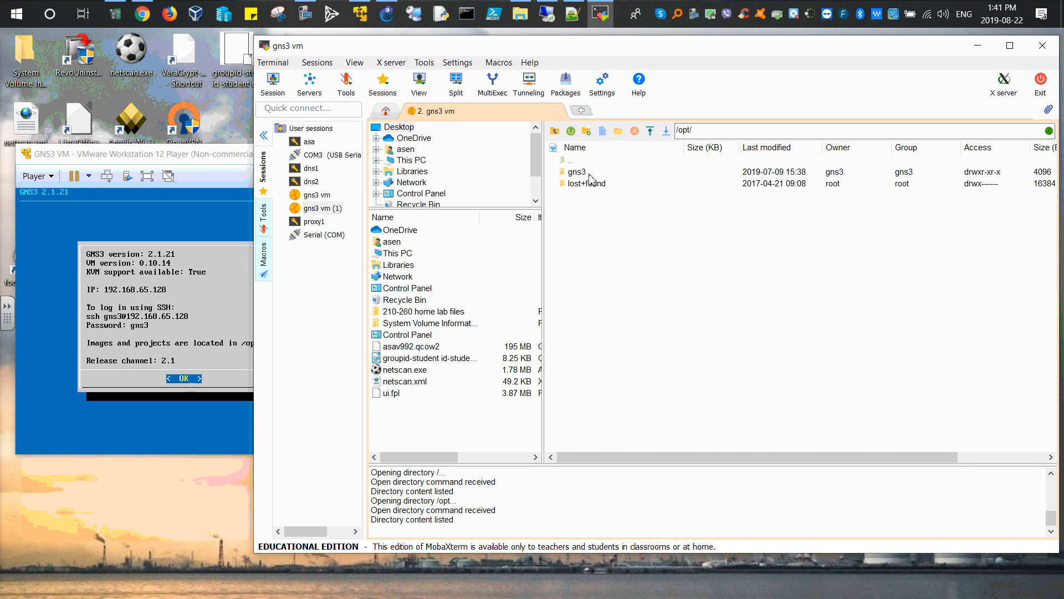
click(585, 174)
double_click(585, 175)
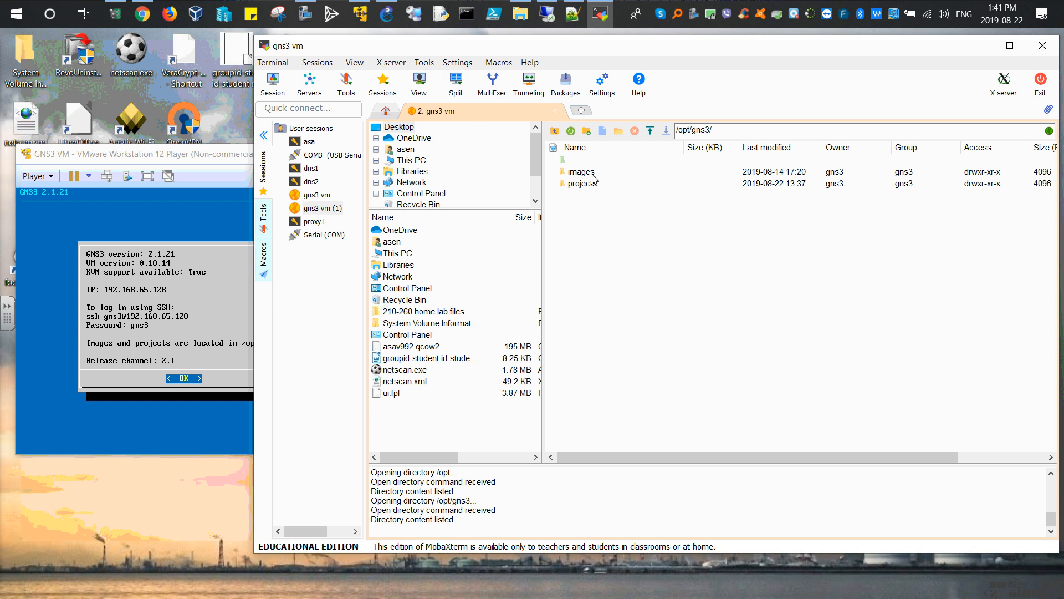
double_click(588, 173)
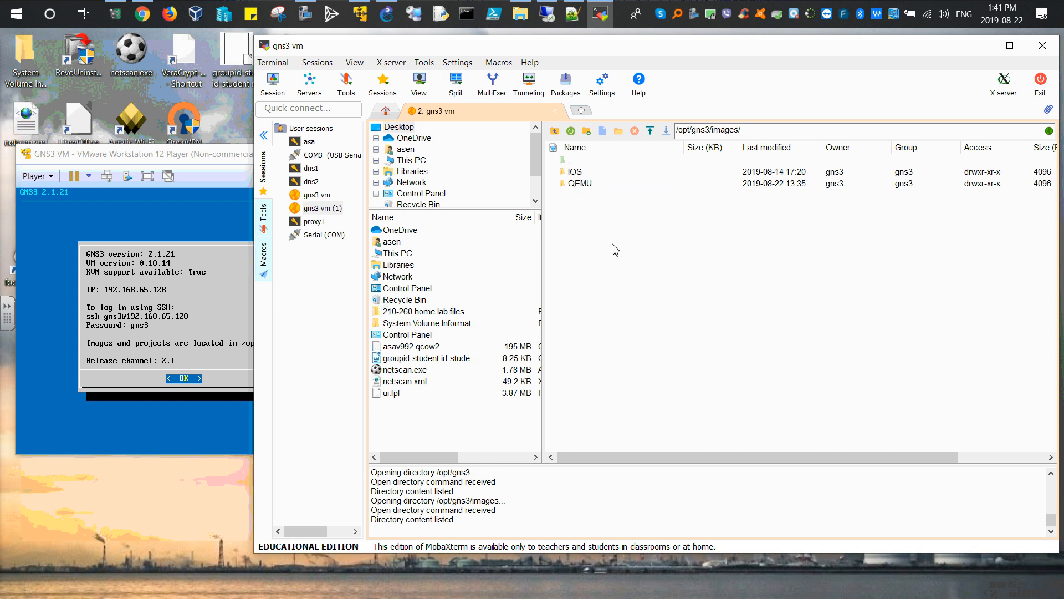
double_click(580, 183)
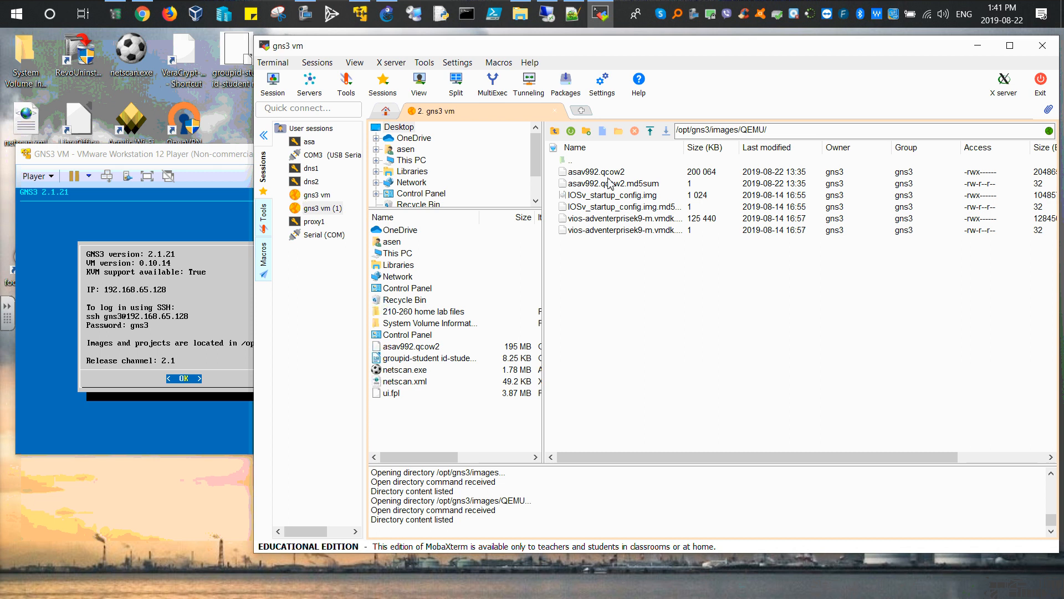
click(596, 174)
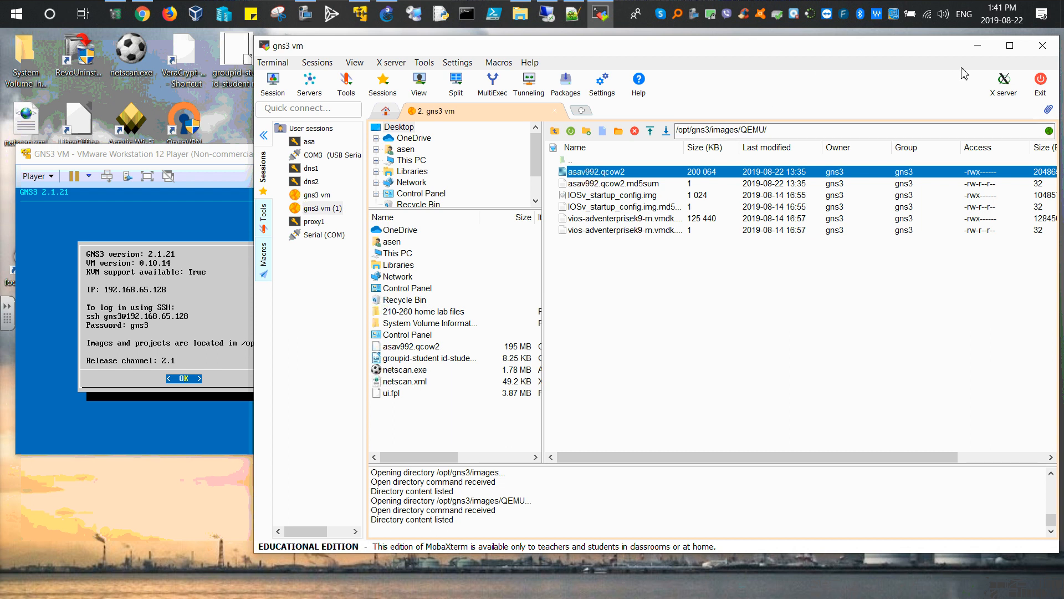
Step: Minimize the file browser and VM console and return to the asa_init project in GNS3
click(981, 49)
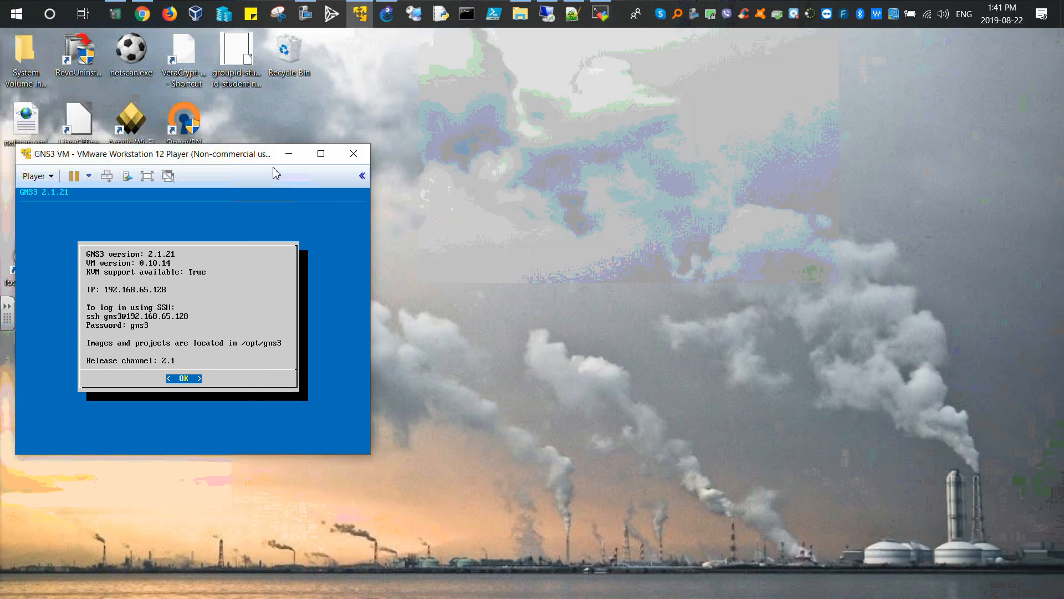
click(308, 154)
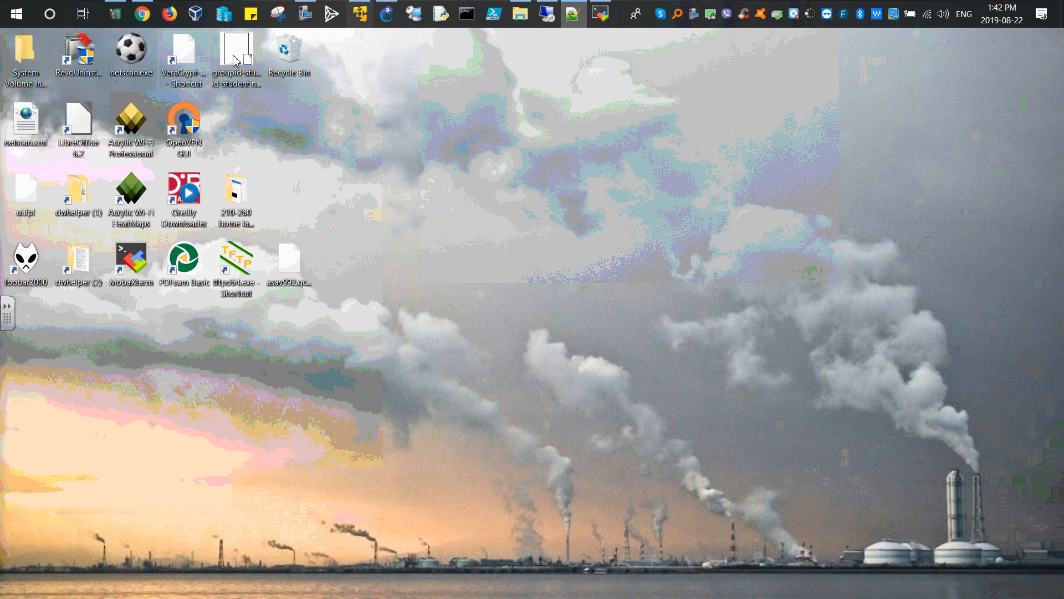
click(387, 14)
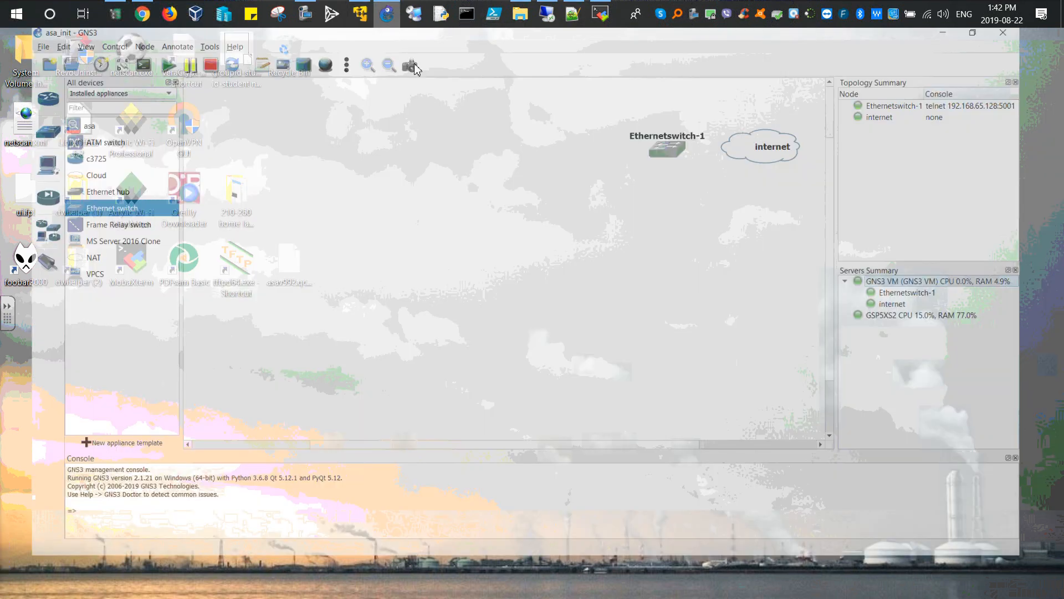
Step: Add an asa node to the topology next to Ethernetswitch-1
drag(676, 167, 666, 167)
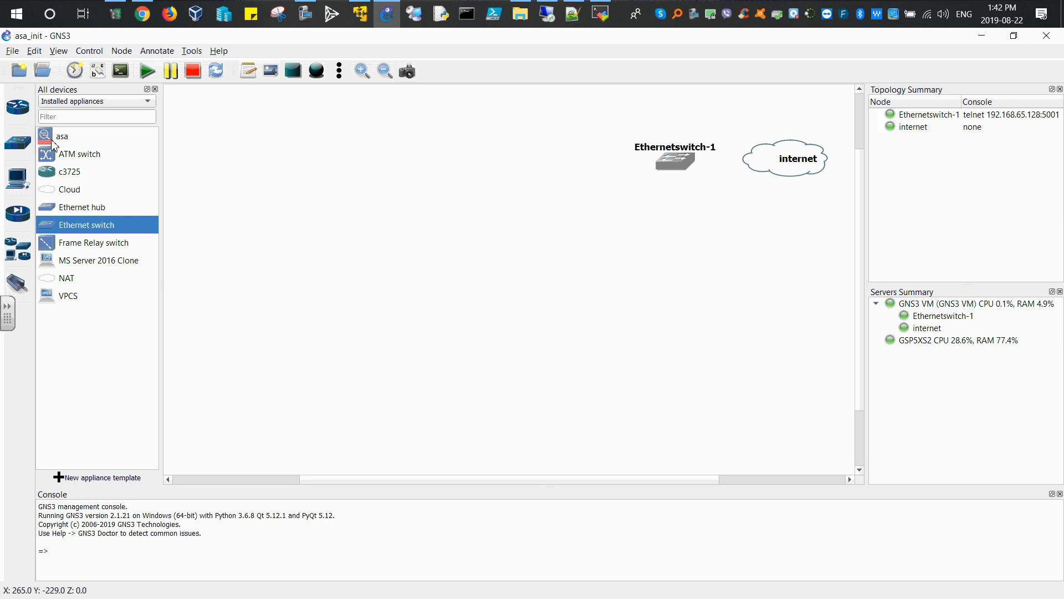
drag(53, 140, 576, 166)
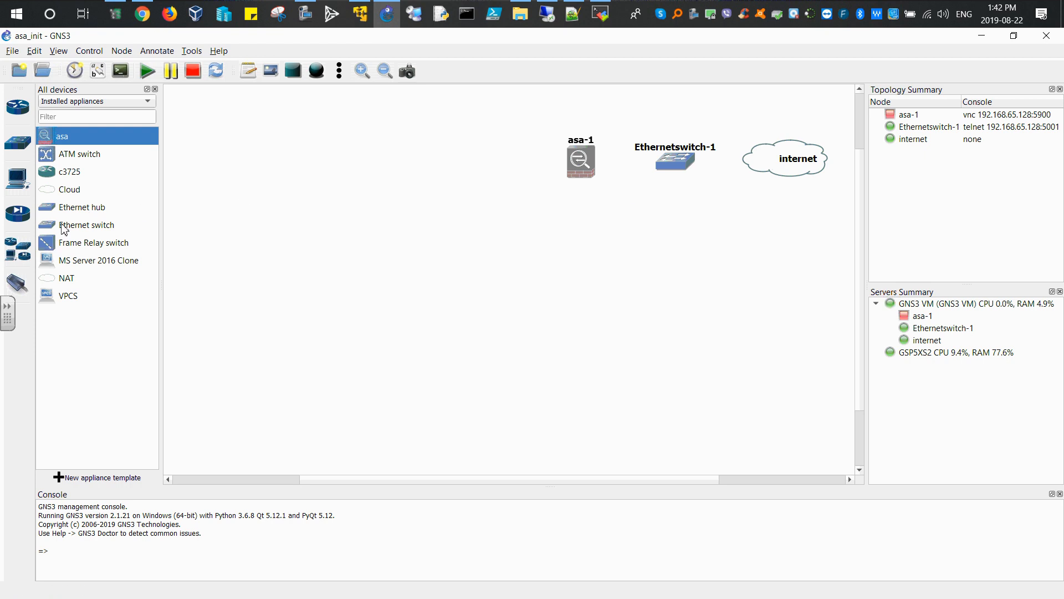
Step: Add a second Ethernet switch to the left of the asa node, placing it on the GNS3 VM server
drag(54, 228, 469, 164)
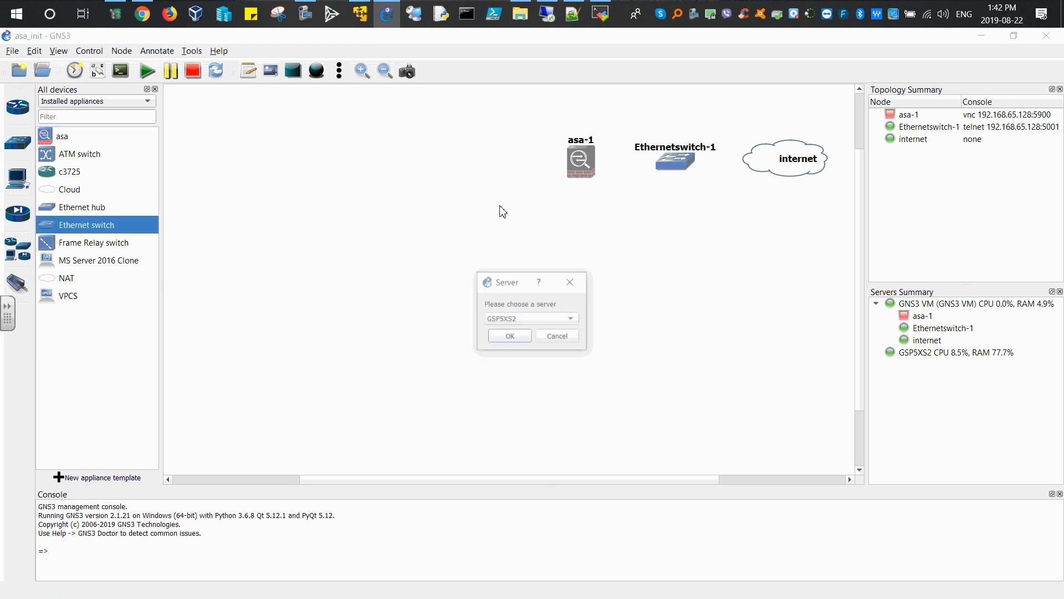
click(529, 320)
click(522, 333)
click(522, 337)
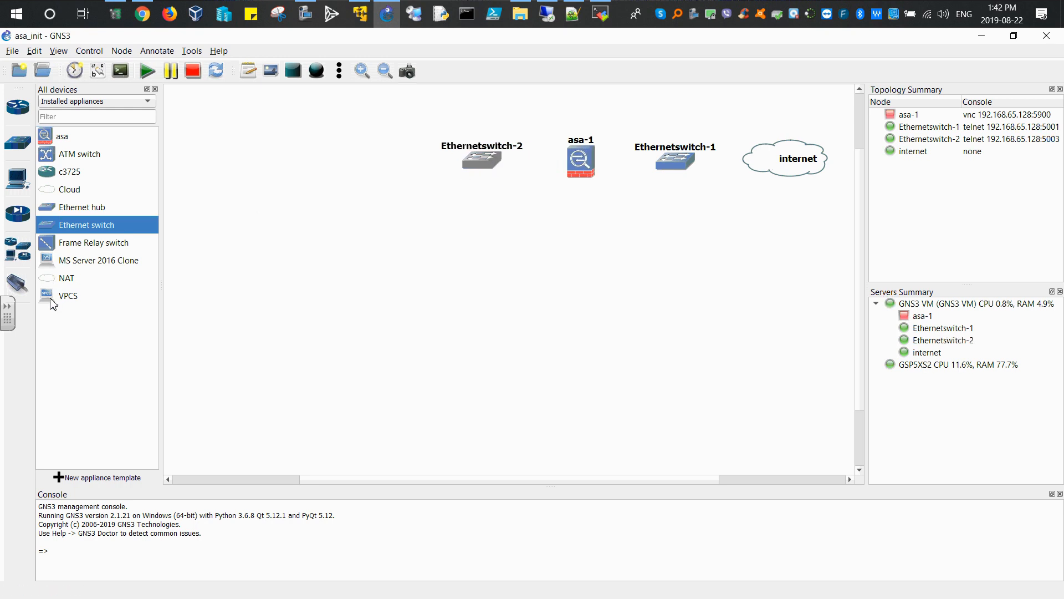
Step: Add a VPCS node at the far left of the topology on the GNS3 VM server
drag(51, 300, 357, 161)
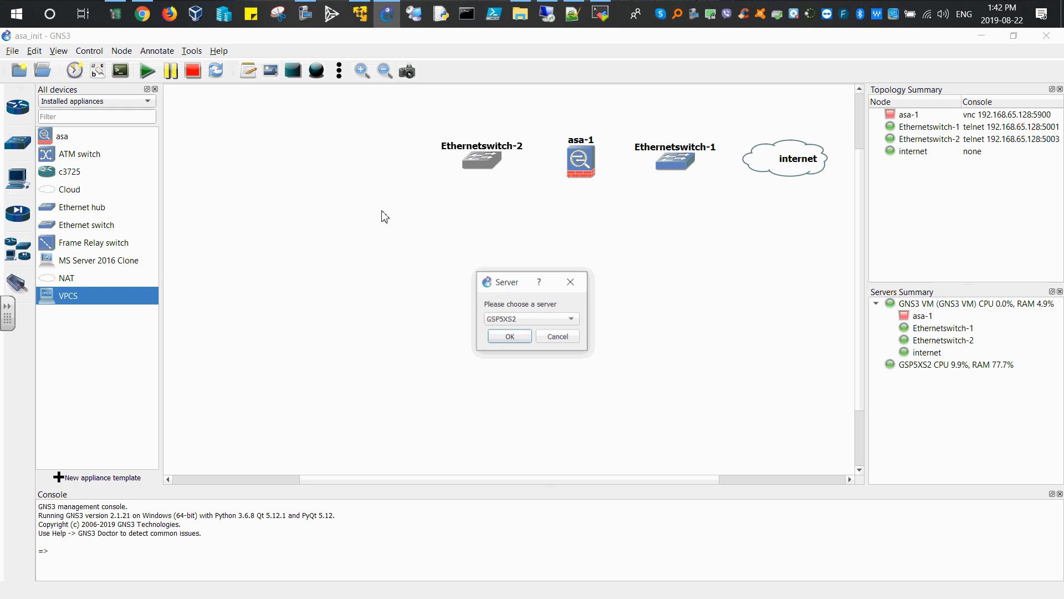
click(532, 319)
click(518, 332)
click(519, 338)
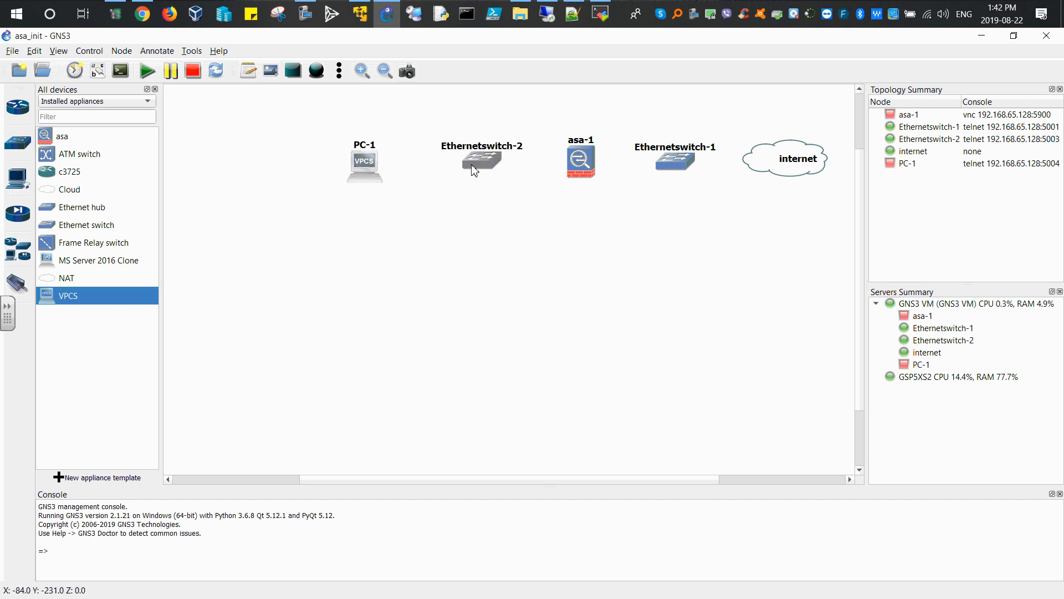
Step: Rearrange the PC, switches and asa nodes into an evenly spaced row
drag(482, 165, 473, 165)
drag(371, 169, 344, 170)
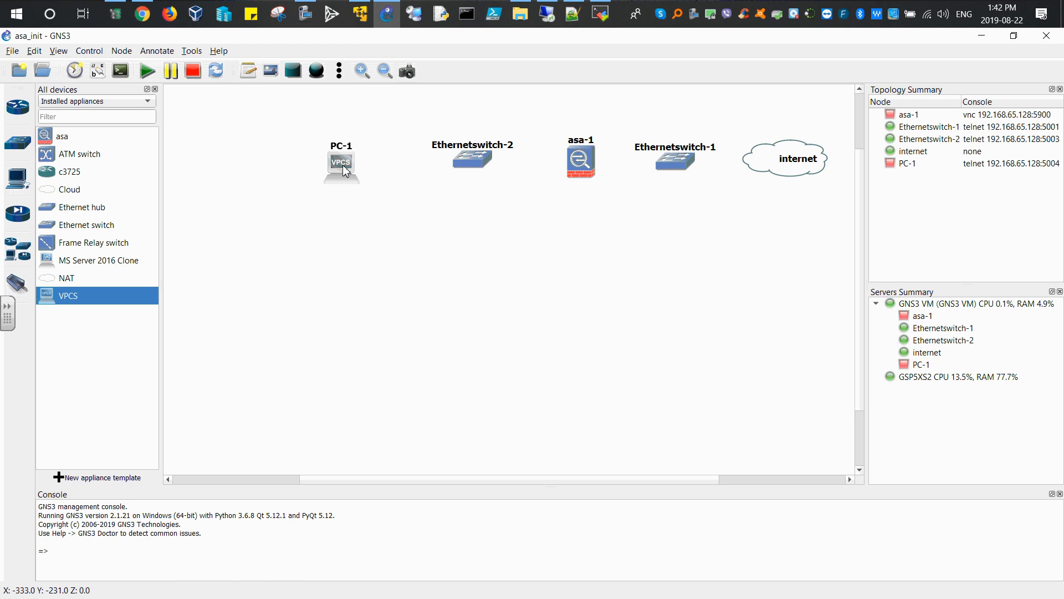
drag(468, 170, 450, 174)
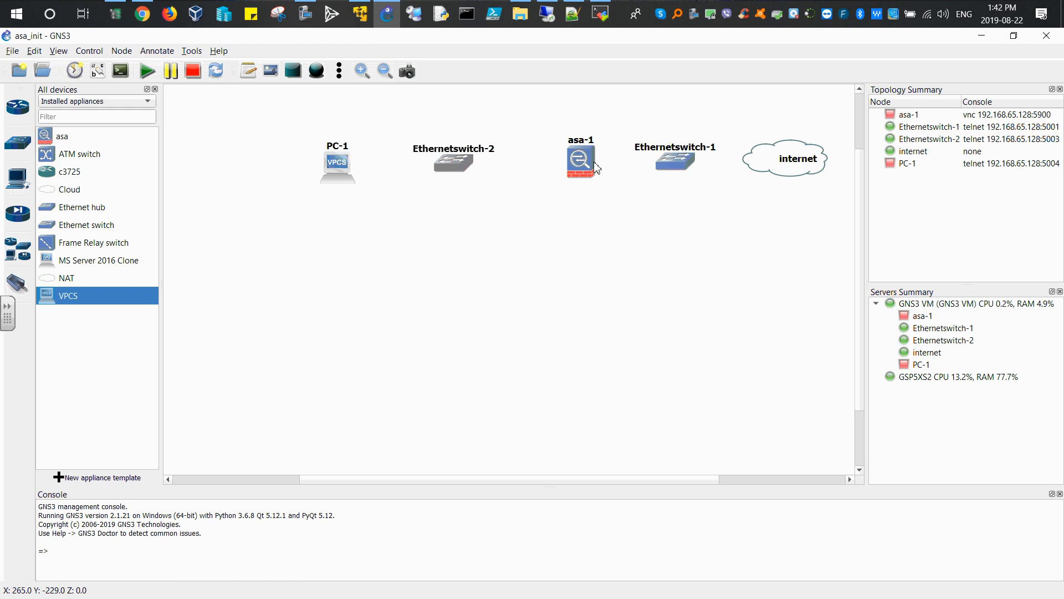
drag(582, 164, 570, 164)
drag(671, 162, 664, 163)
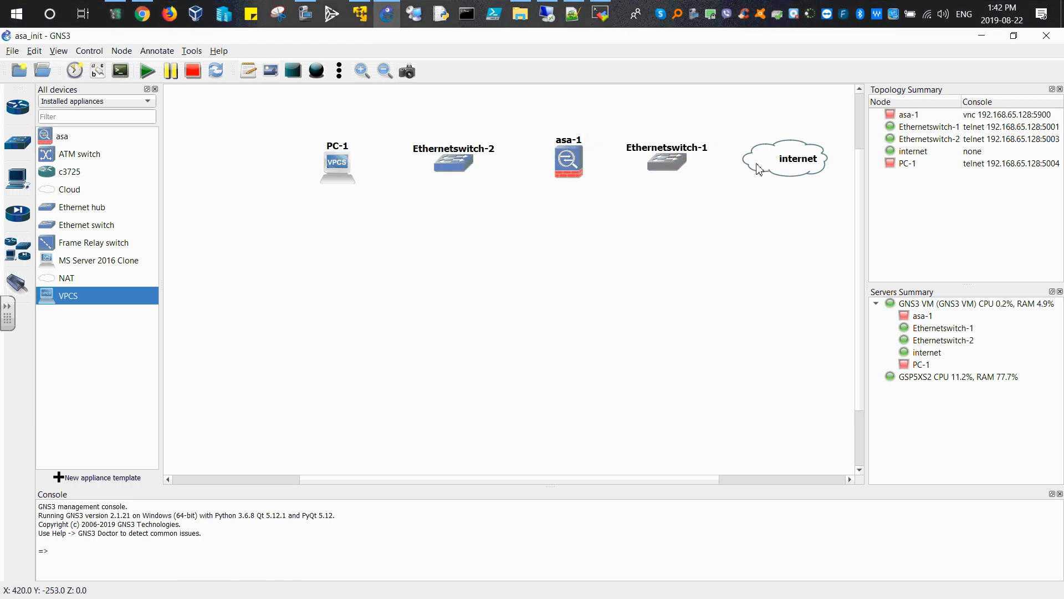
Step: Rename Ethernetswitch-1 to sw1
double_click(694, 150)
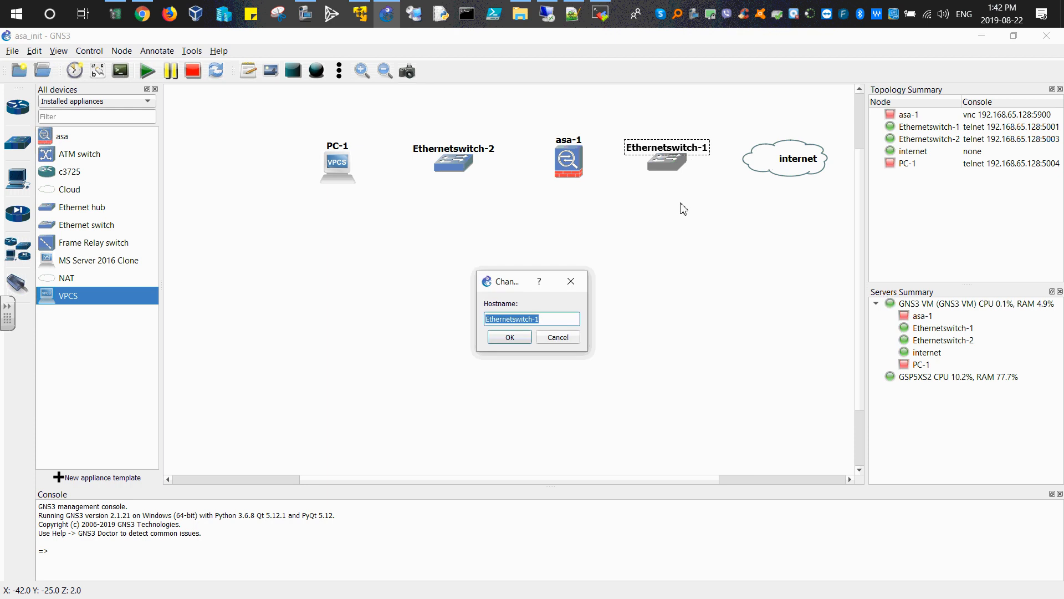
text(sw)
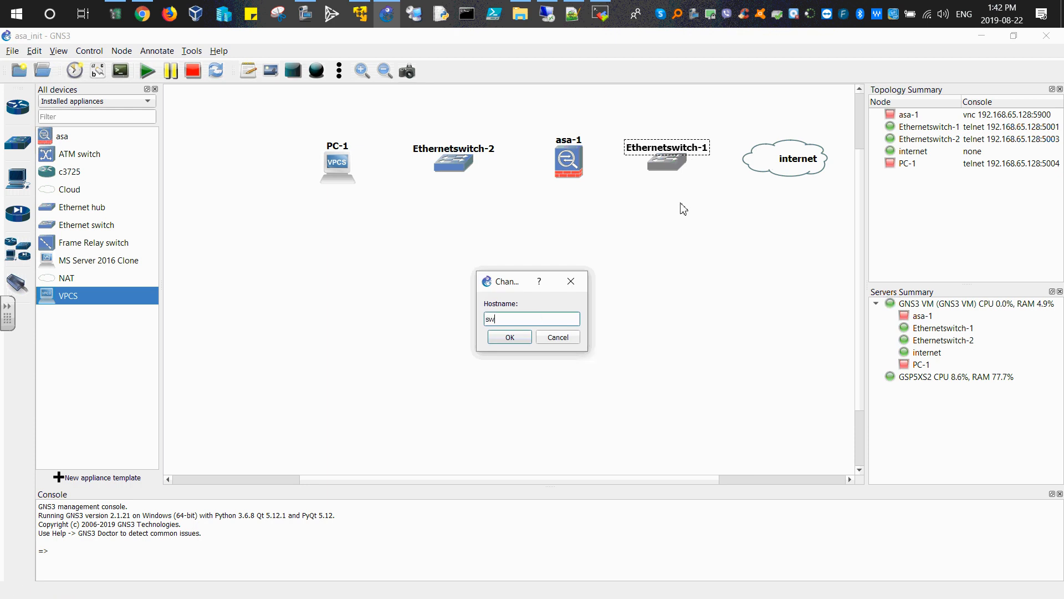
text(1)
click(510, 337)
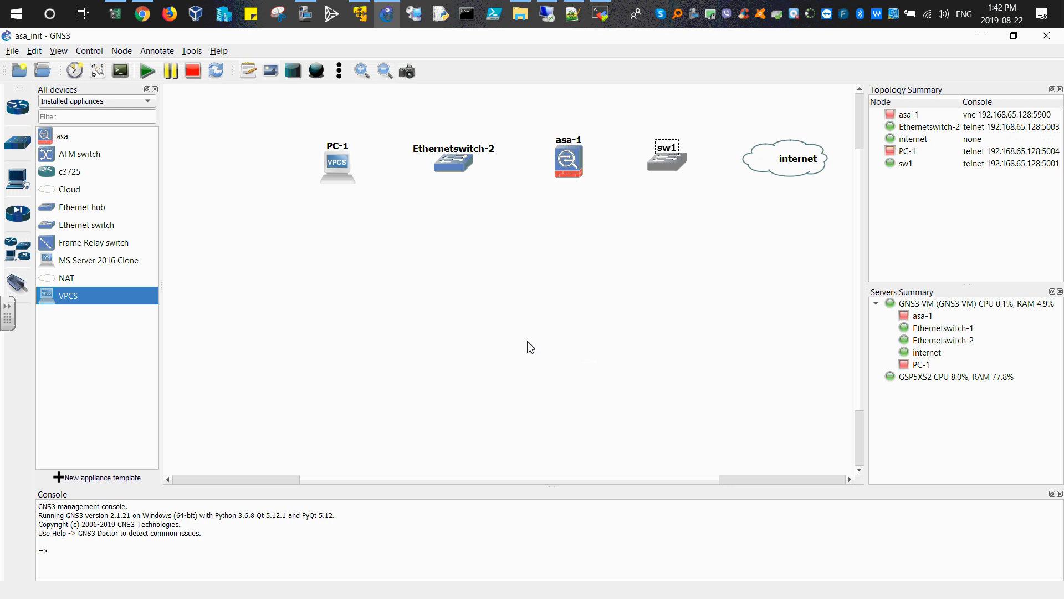
Step: Rename the asa-1 node to asa
double_click(569, 140)
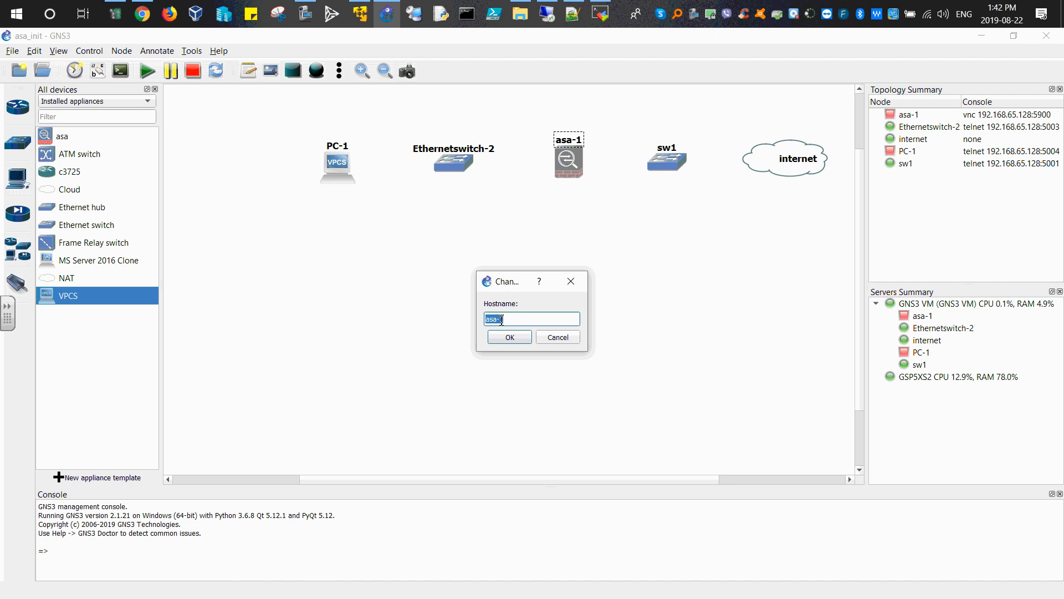
click(505, 319)
click(510, 337)
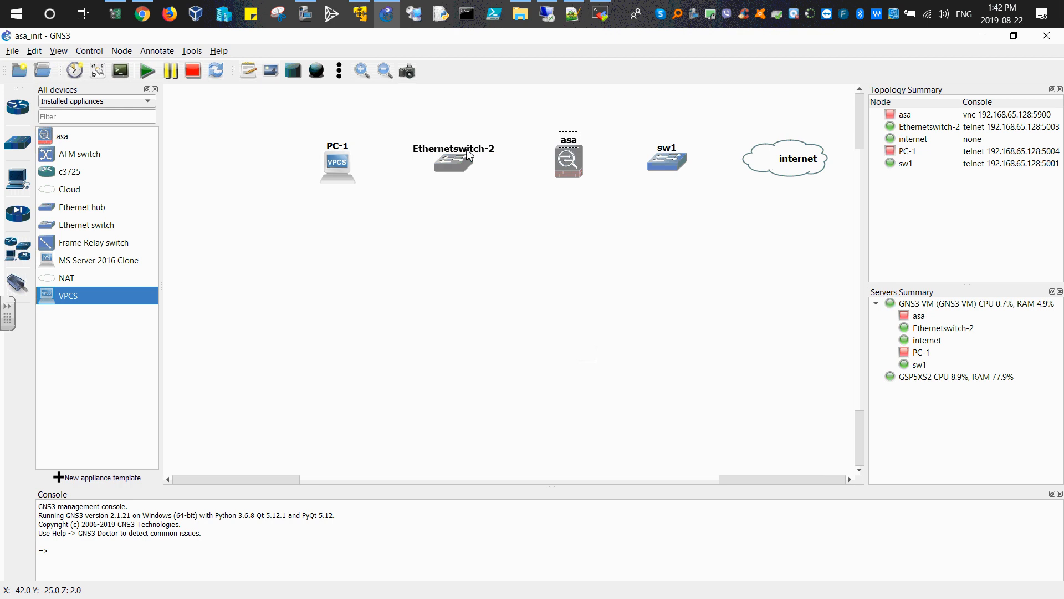
Step: Rename Ethernetswitch-2 to sw2
double_click(471, 148)
text(sw2)
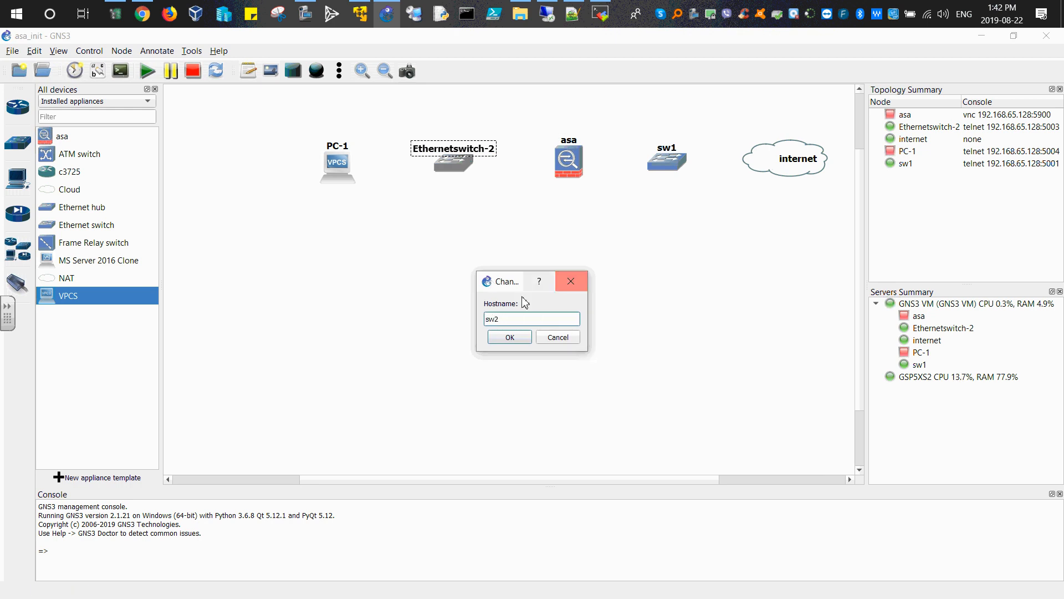
click(508, 337)
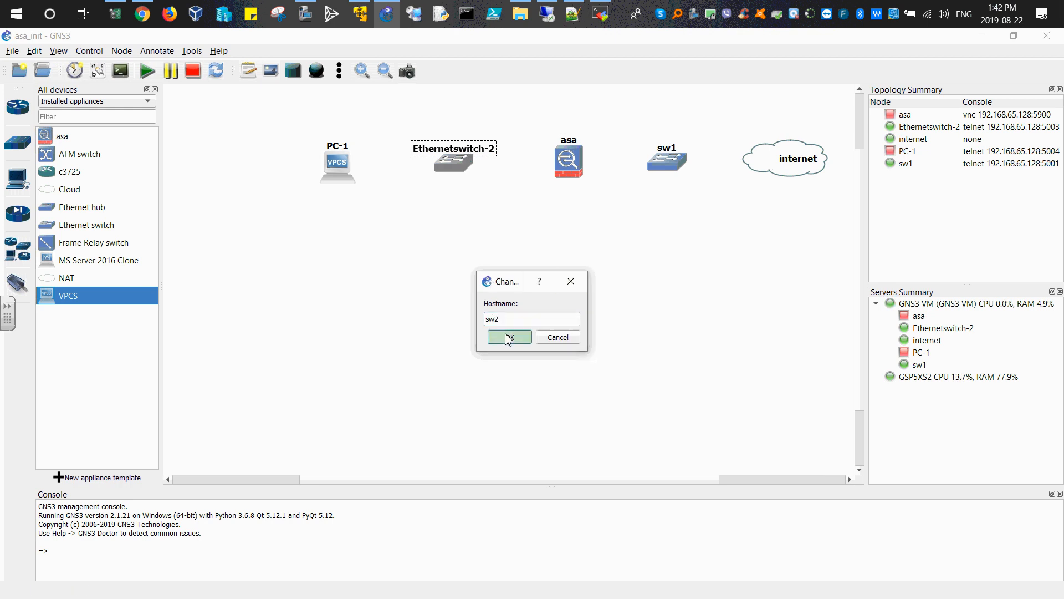
Step: Rename PC-1 to pc
double_click(339, 146)
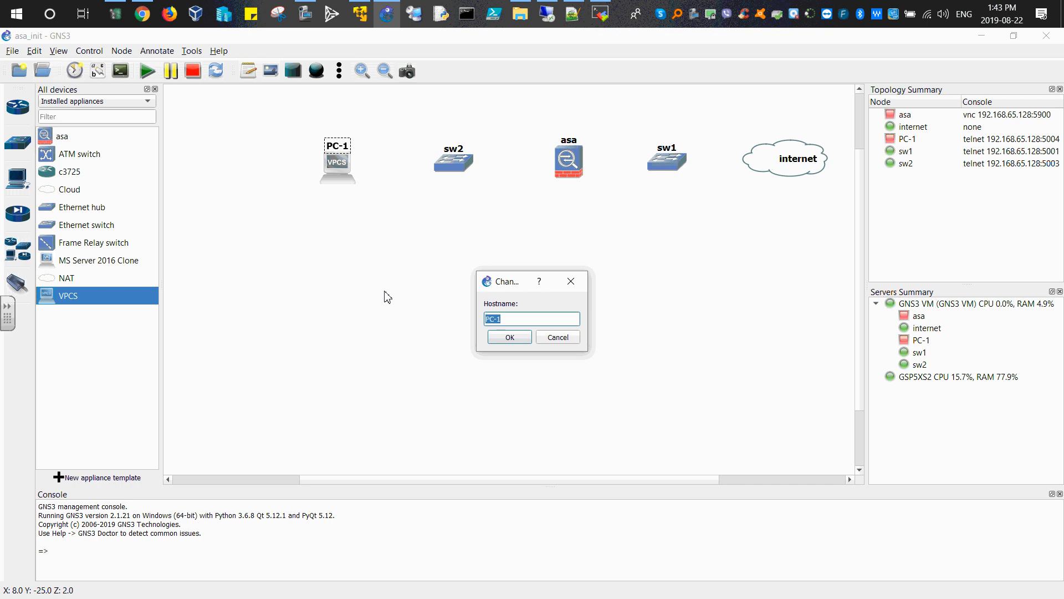
text(pc)
click(503, 338)
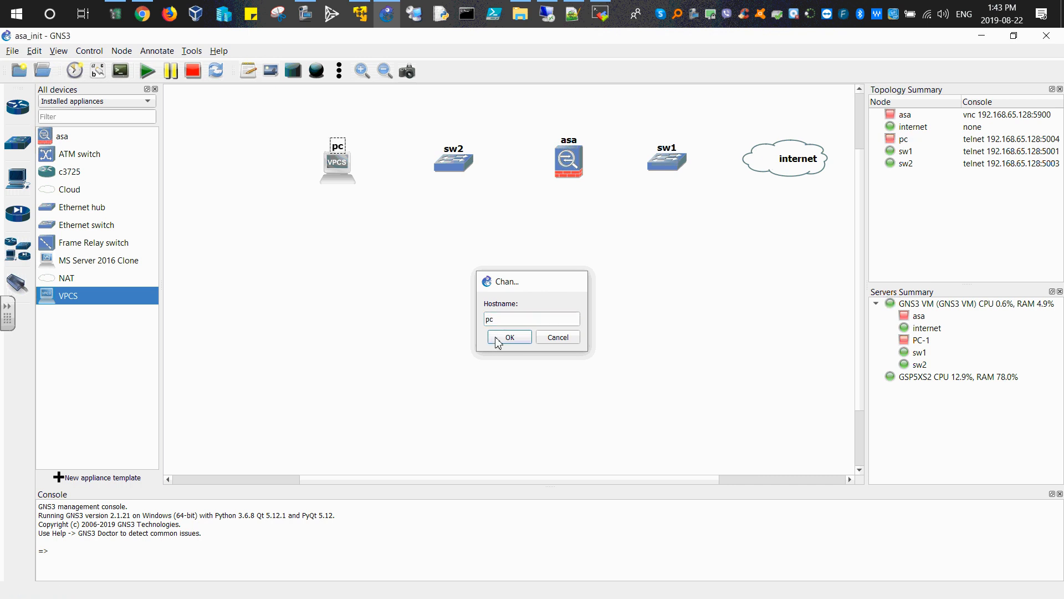
Step: Link the internet cloud's nat0 port to sw1's Ethernet0
click(25, 287)
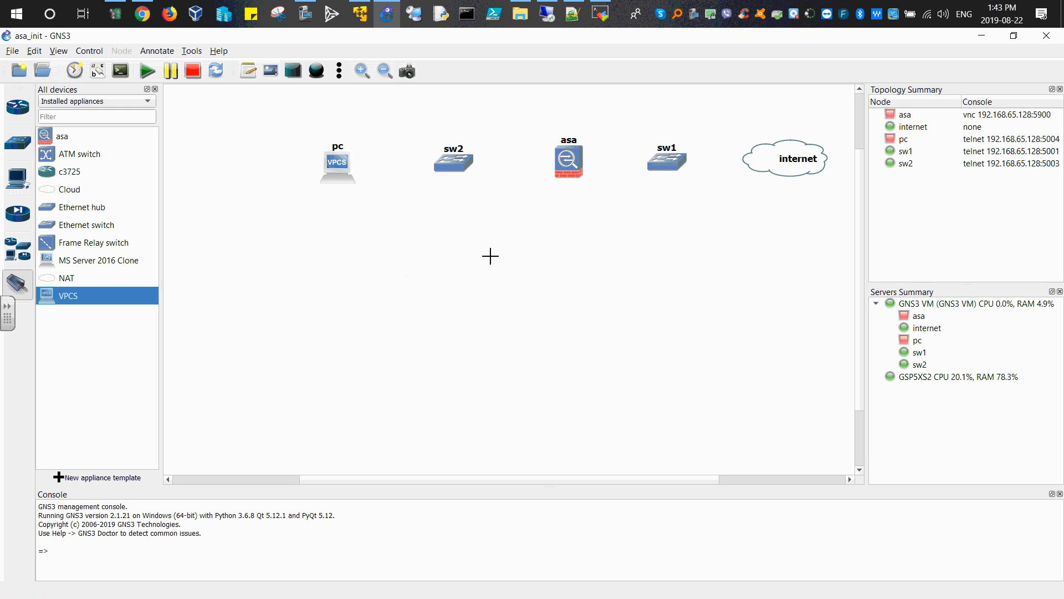
click(761, 165)
click(782, 172)
click(679, 166)
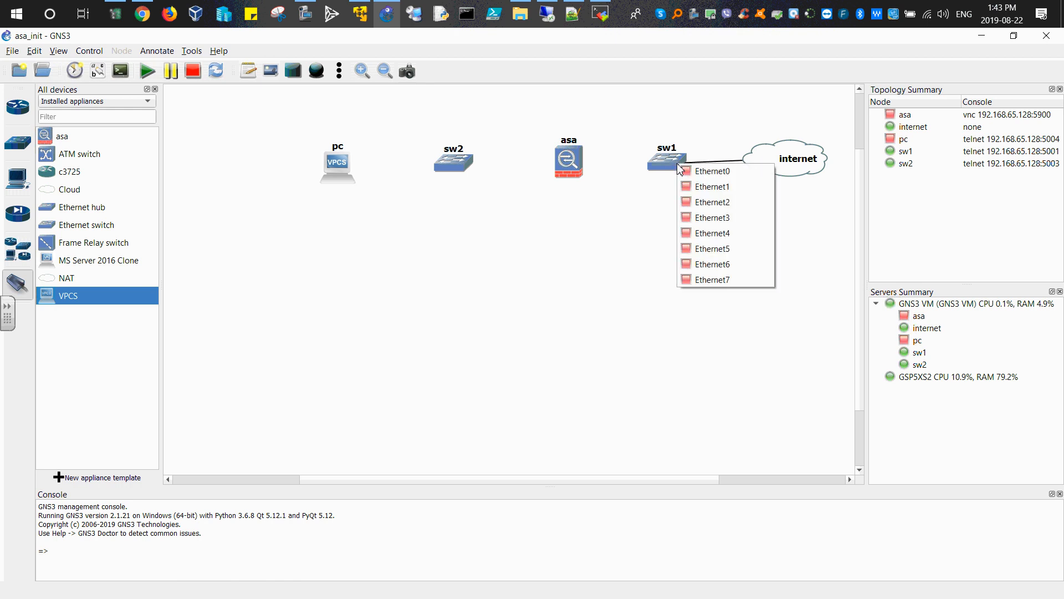
click(701, 172)
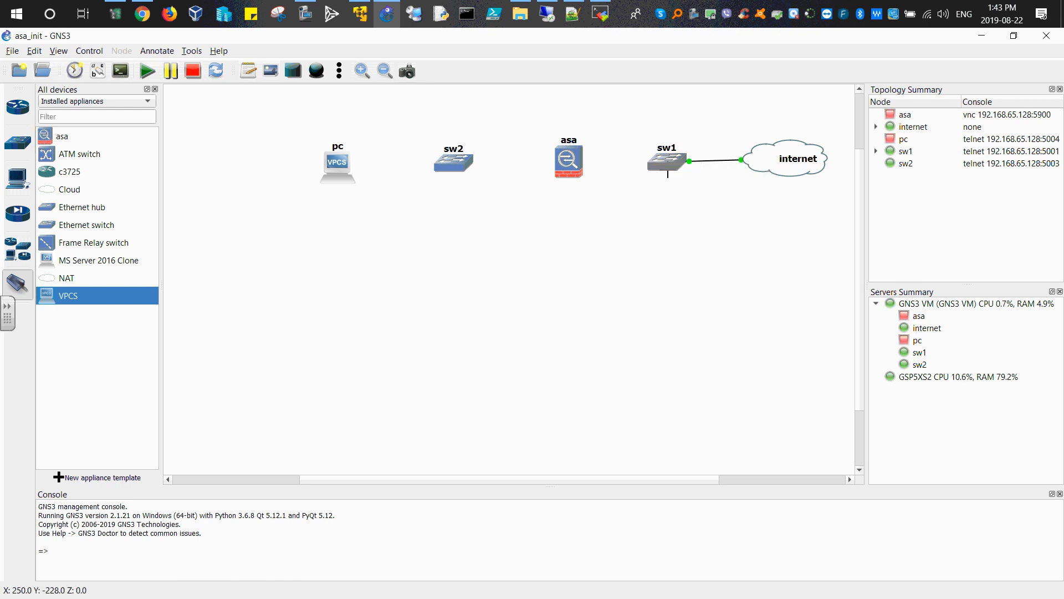
Step: Link sw1's Ethernet1 to the asa's GigabitEthernet0/0 interface
click(666, 166)
click(678, 195)
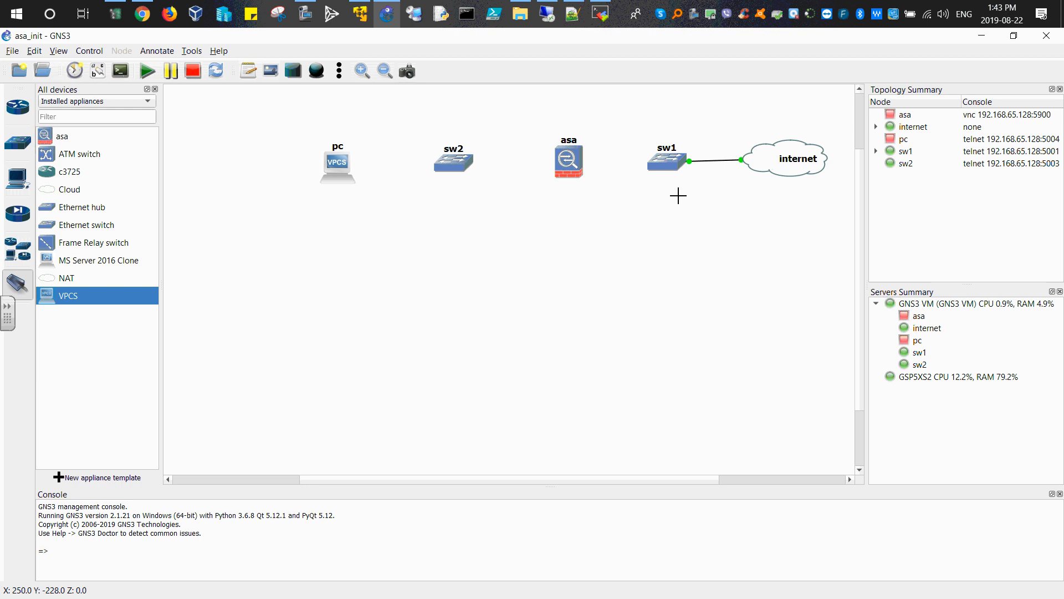
click(569, 162)
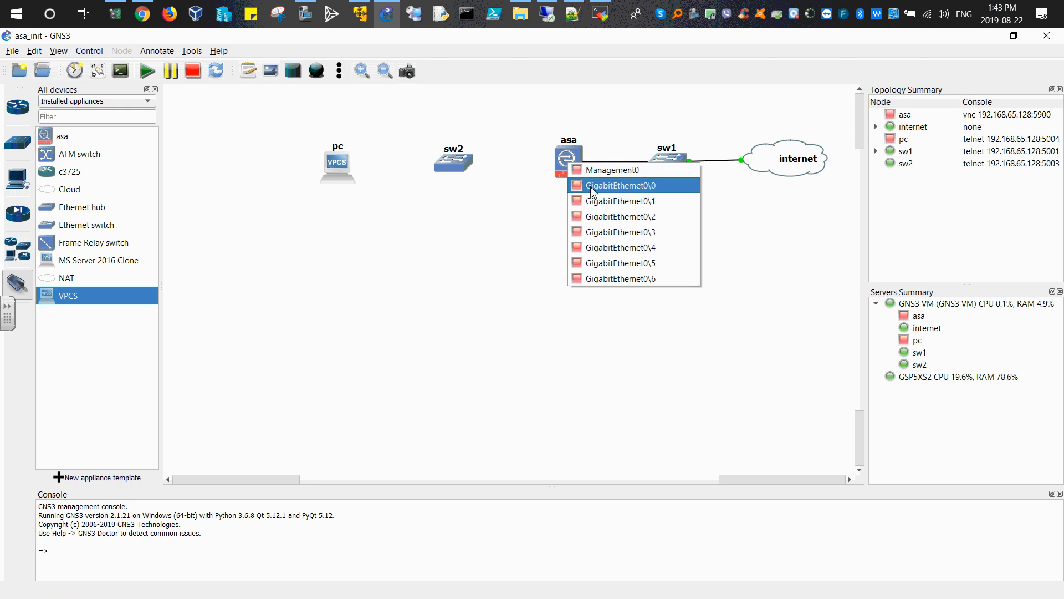
click(592, 190)
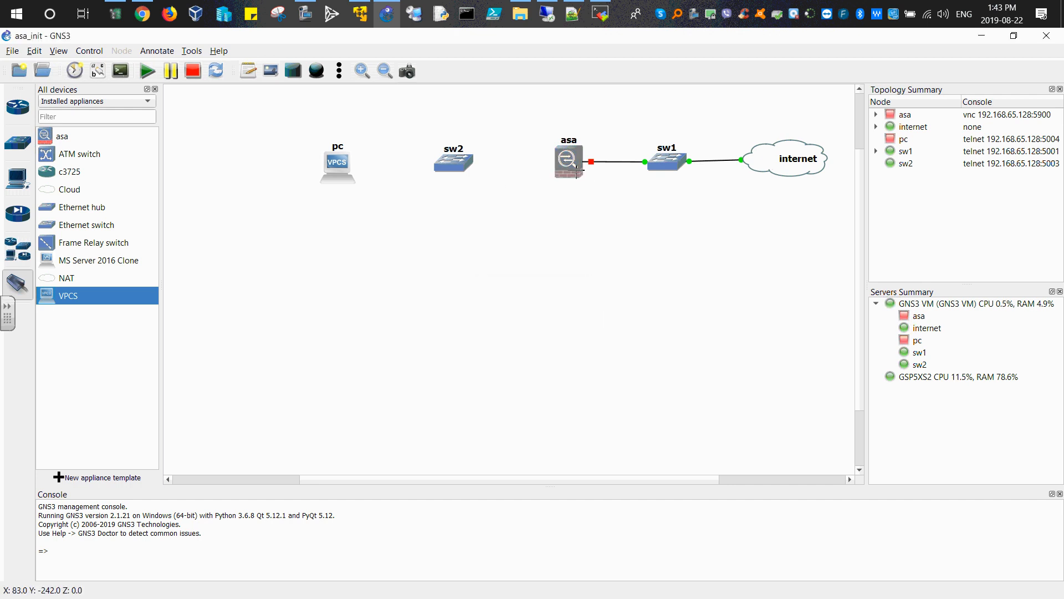
Step: Link the asa's GigabitEthernet0/1 interface to sw2's Ethernet0
click(576, 173)
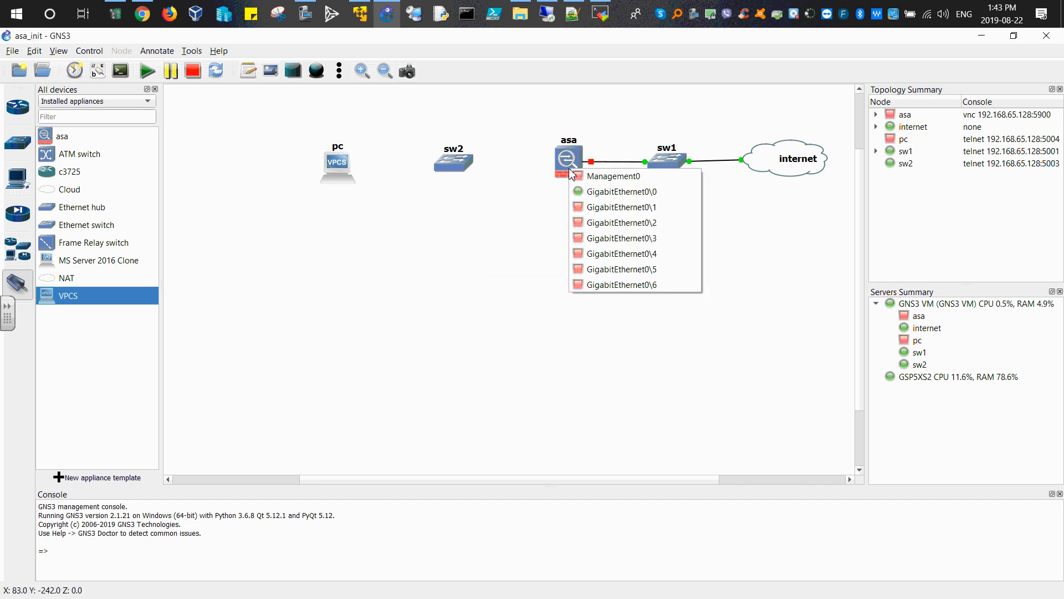
click(586, 206)
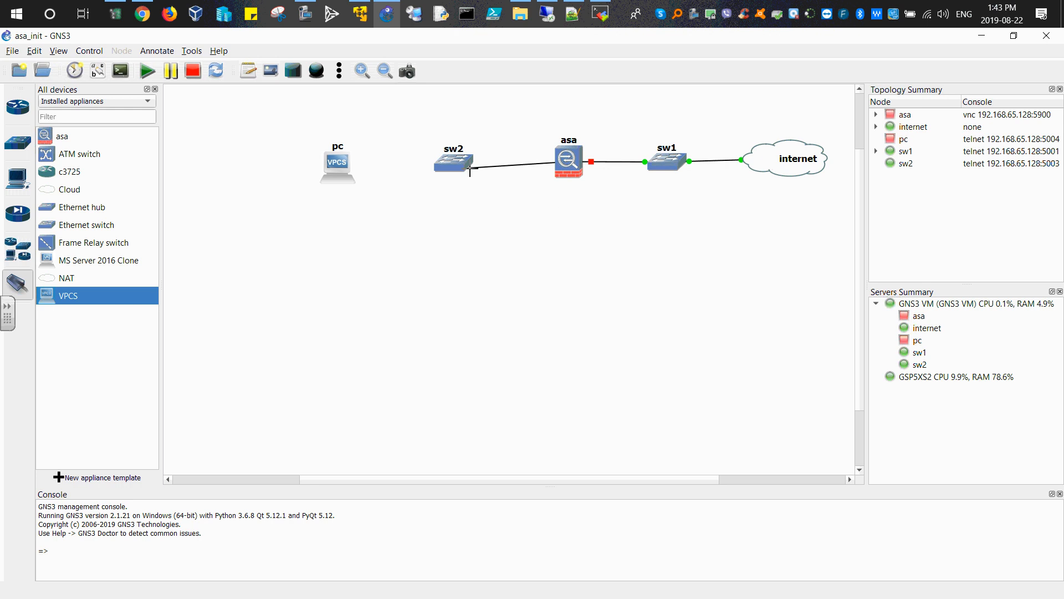
click(466, 166)
click(481, 174)
Step: Link sw2's Ethernet1 to the pc's Ethernet0 and exit link mode
click(454, 167)
click(474, 190)
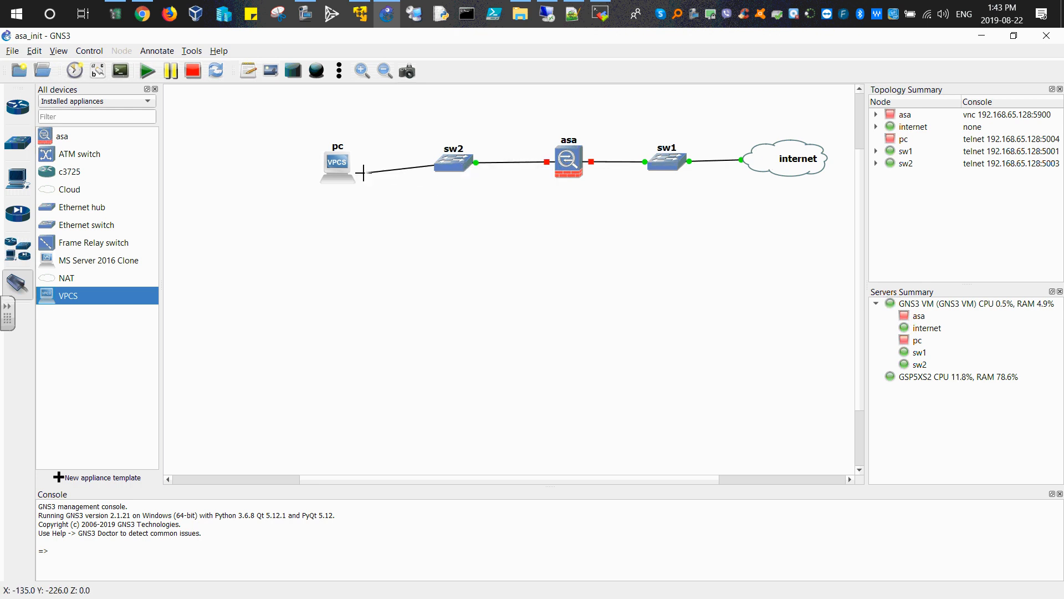
click(363, 173)
click(378, 175)
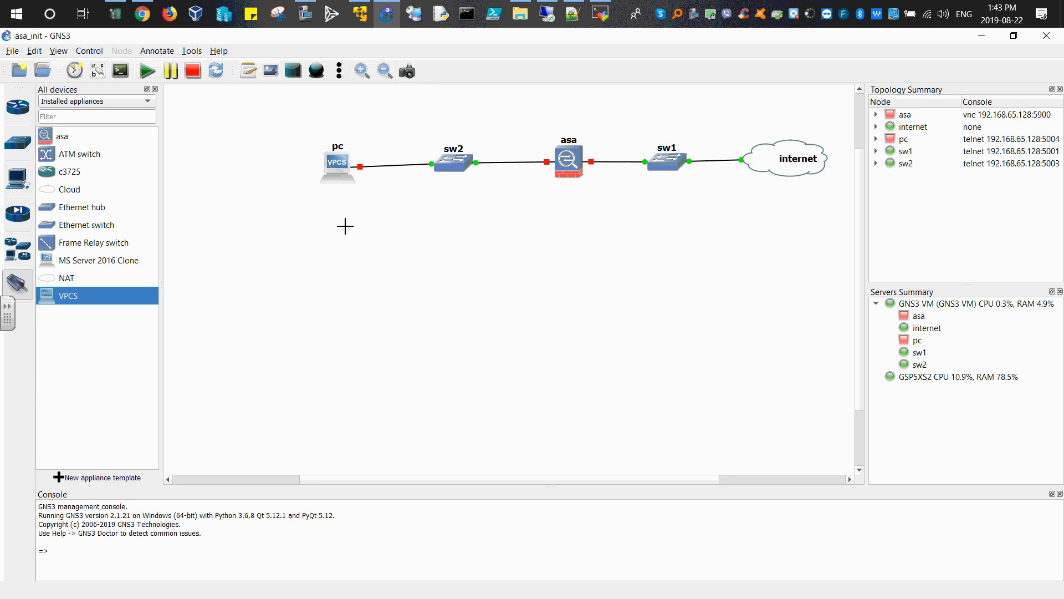
key(Escape)
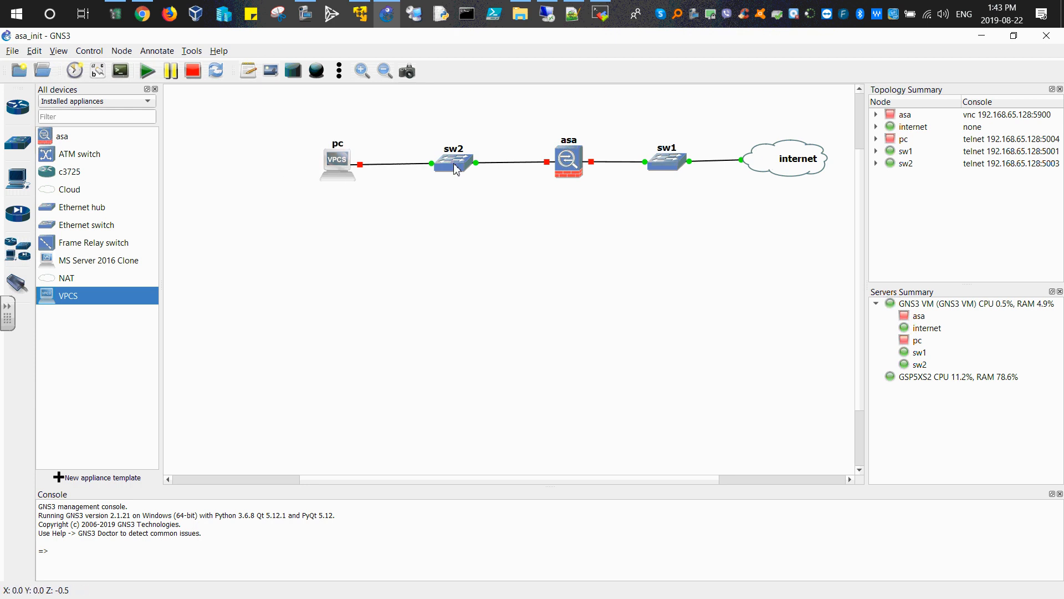
Step: Show the interface labels and reposition the pc, sw2 and asa port labels for readability
drag(571, 172, 565, 170)
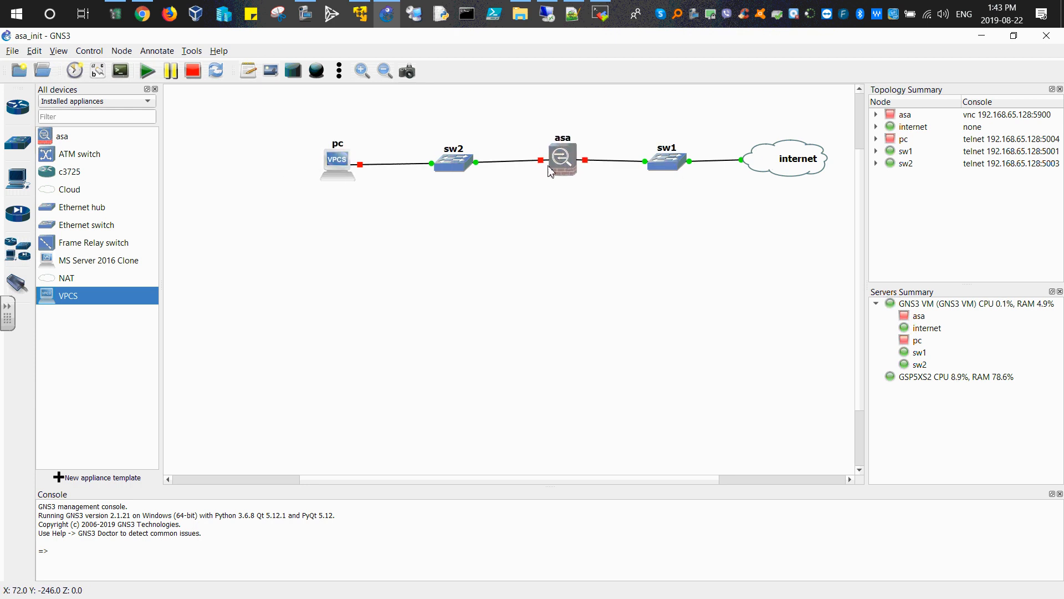
click(100, 78)
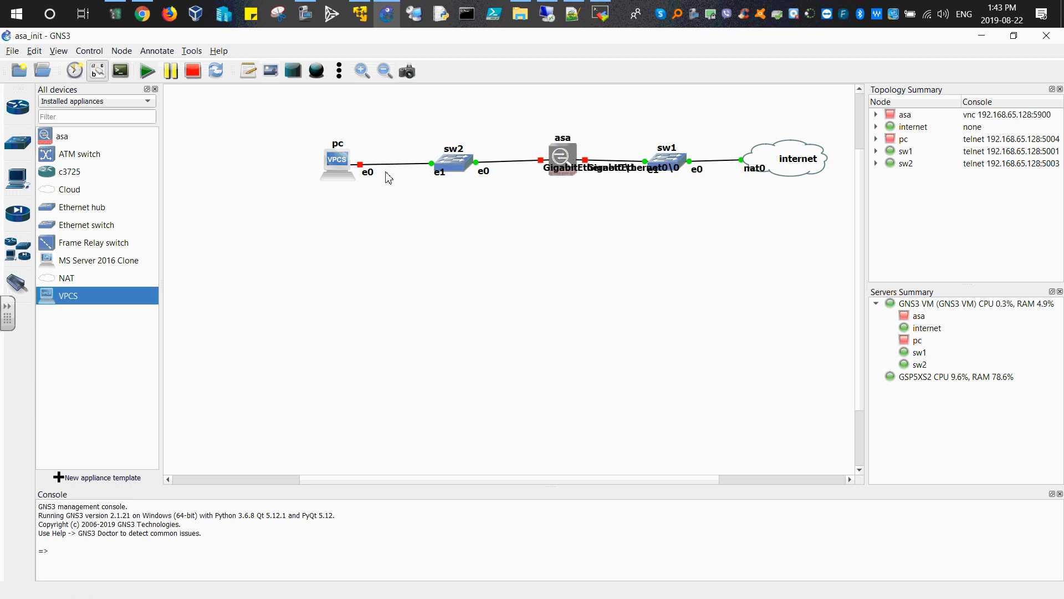
drag(368, 172, 359, 156)
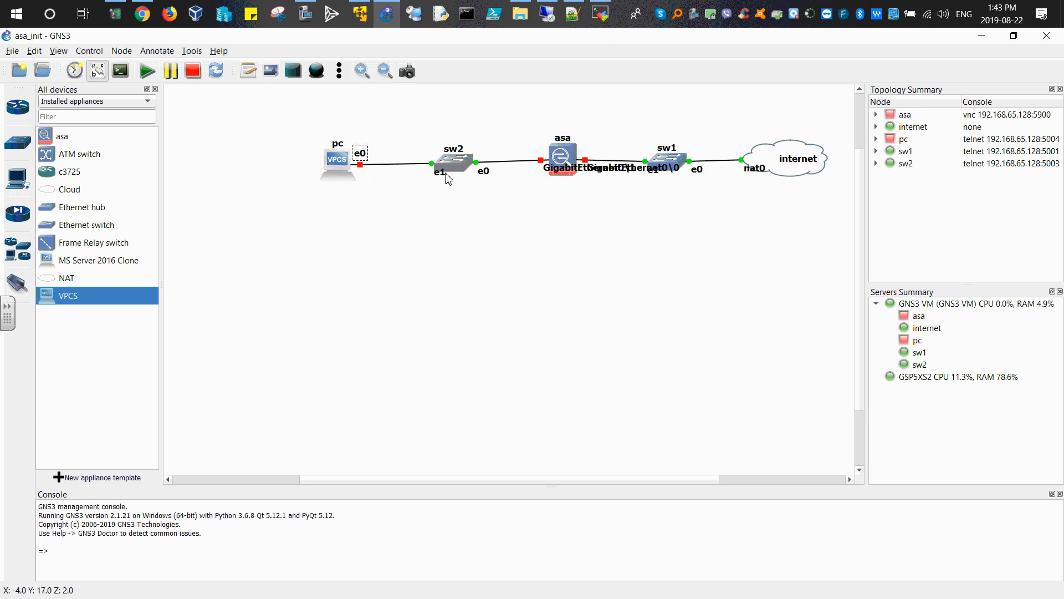
drag(441, 173, 480, 155)
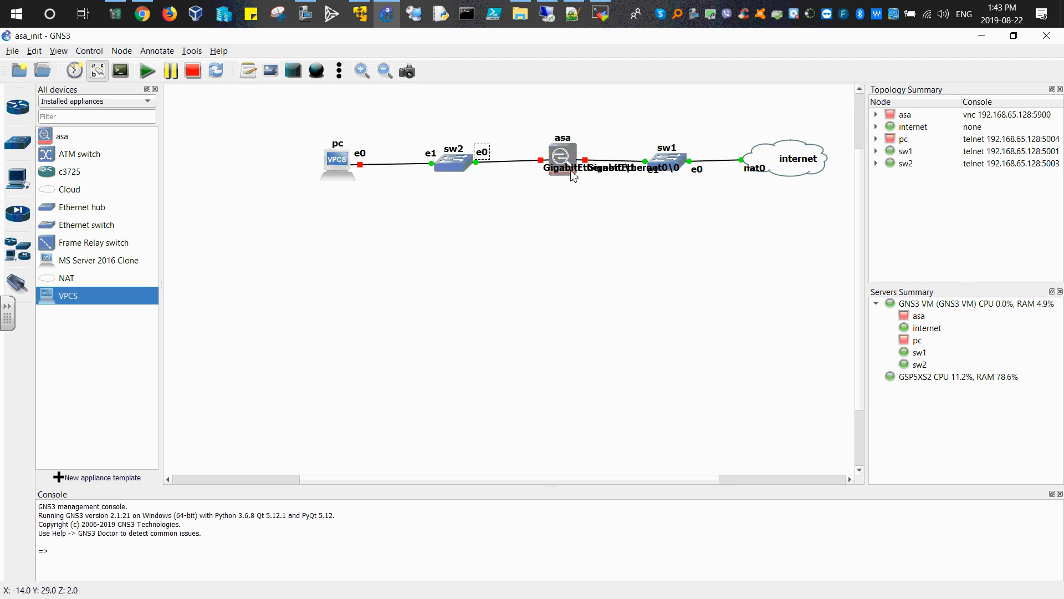
drag(543, 169, 500, 126)
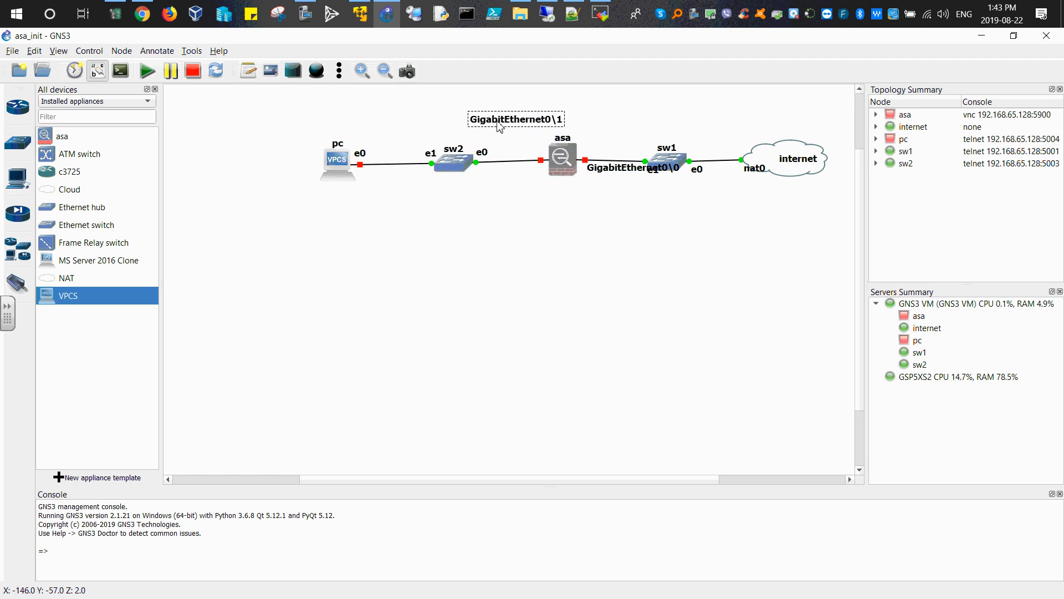
Step: Review the asa node's general and network configuration settings, then close the dialog without changes
right_click(566, 162)
click(592, 173)
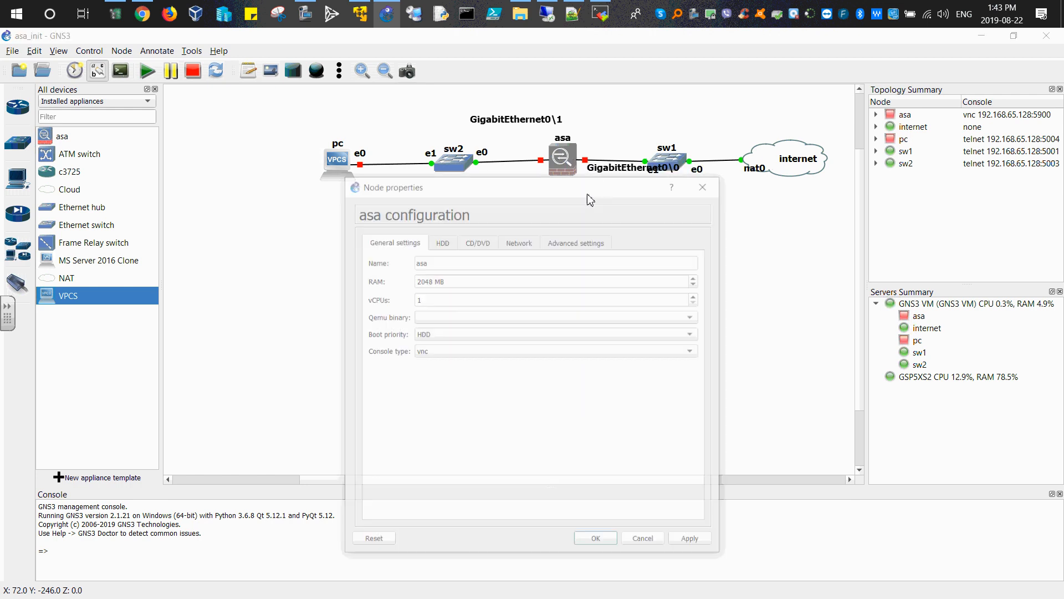
click(527, 243)
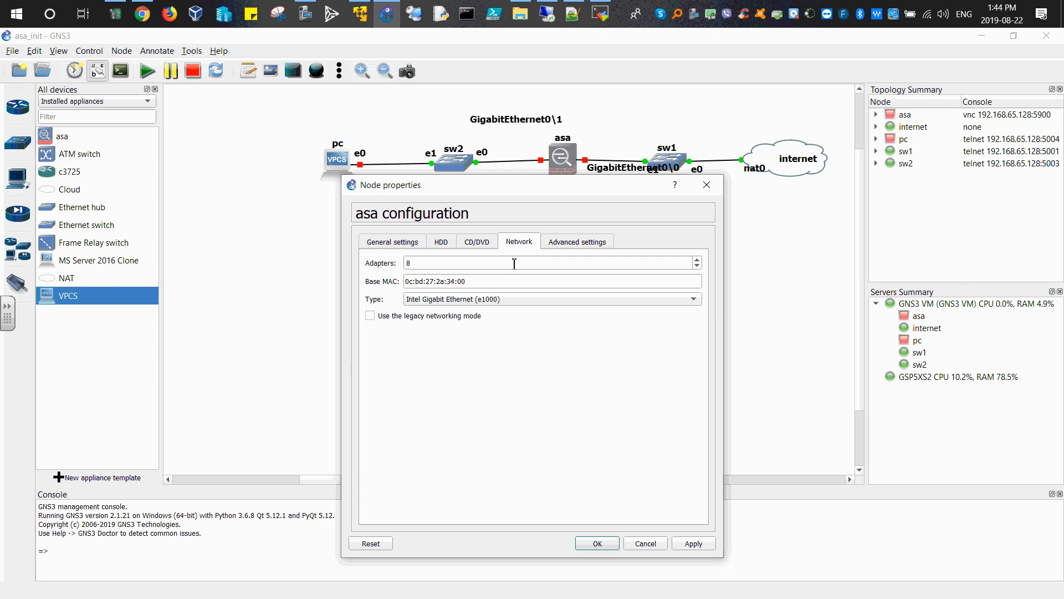
click(392, 244)
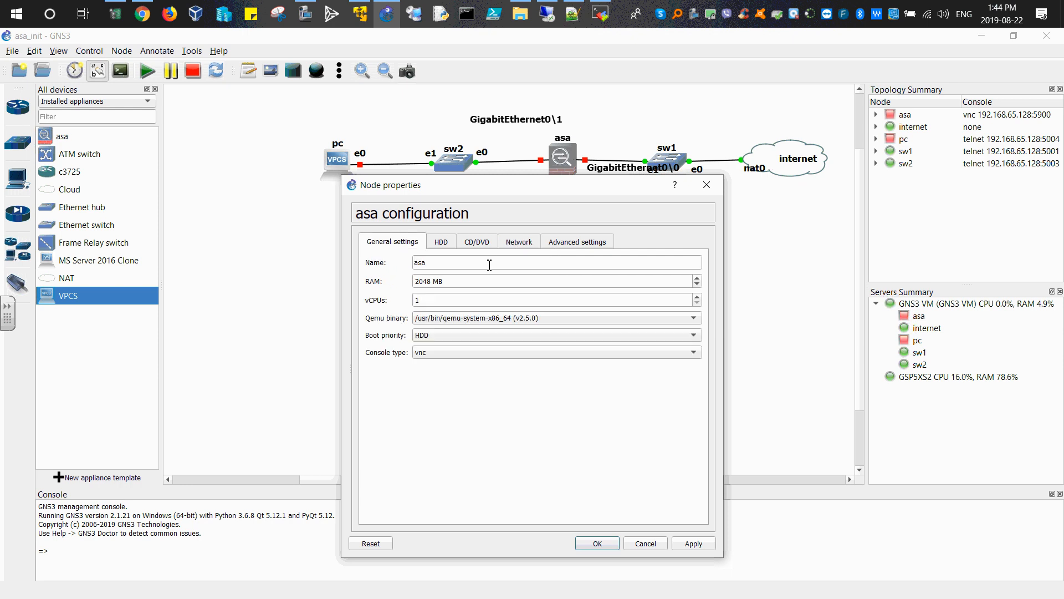
click(521, 244)
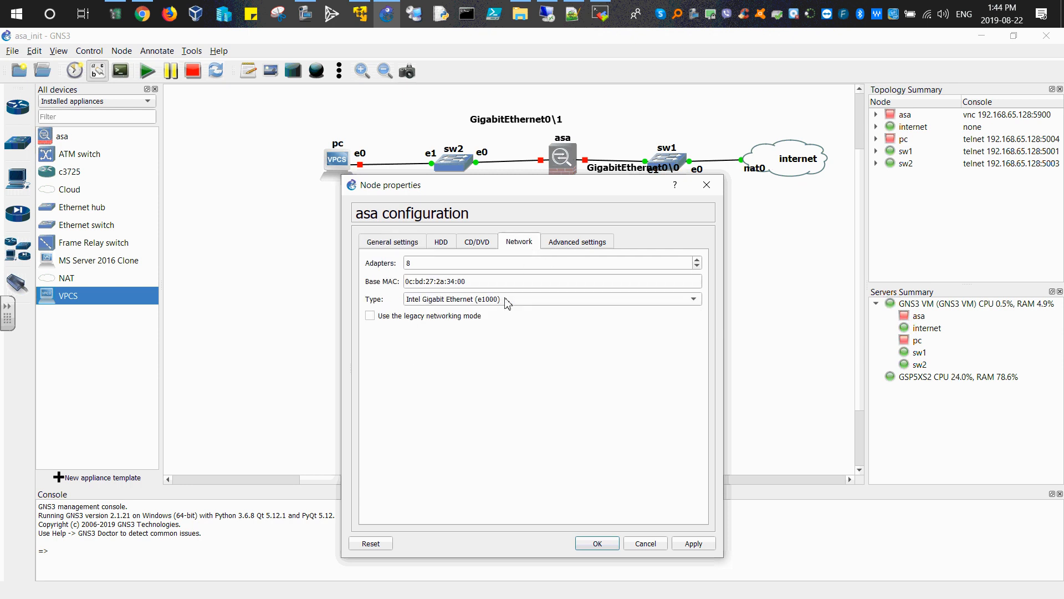
click(641, 540)
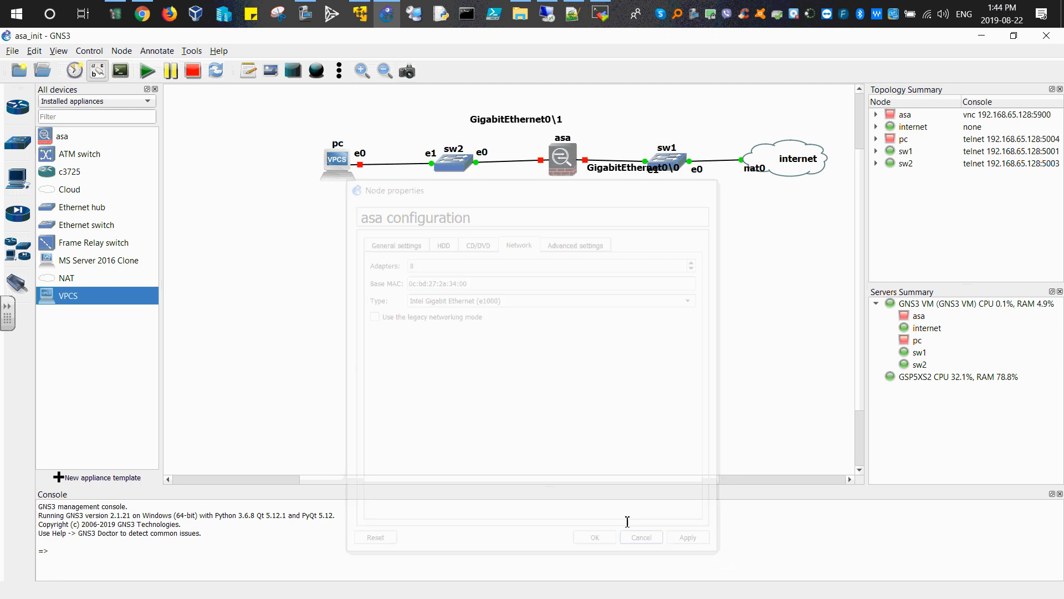
Step: Move the pc and sw2 nodes closer to the asa and reposition the asa's GigabitEthernet interface labels
mouse_move(343, 172)
mouse_down()
mouse_move(305, 171)
mouse_move(354, 165)
mouse_up()
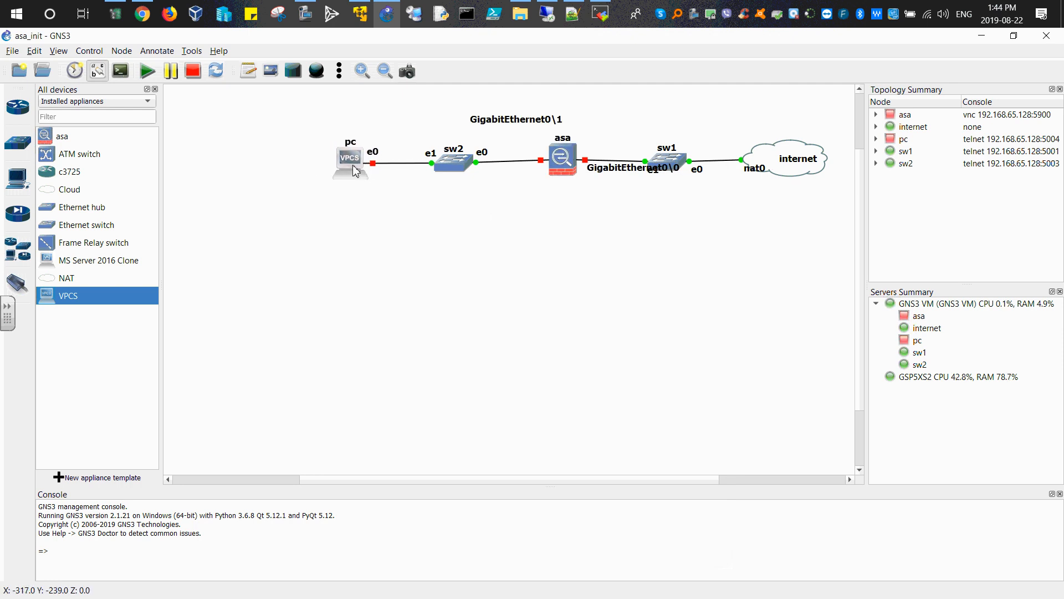
drag(452, 166, 419, 162)
drag(479, 137, 332, 210)
drag(348, 175, 298, 175)
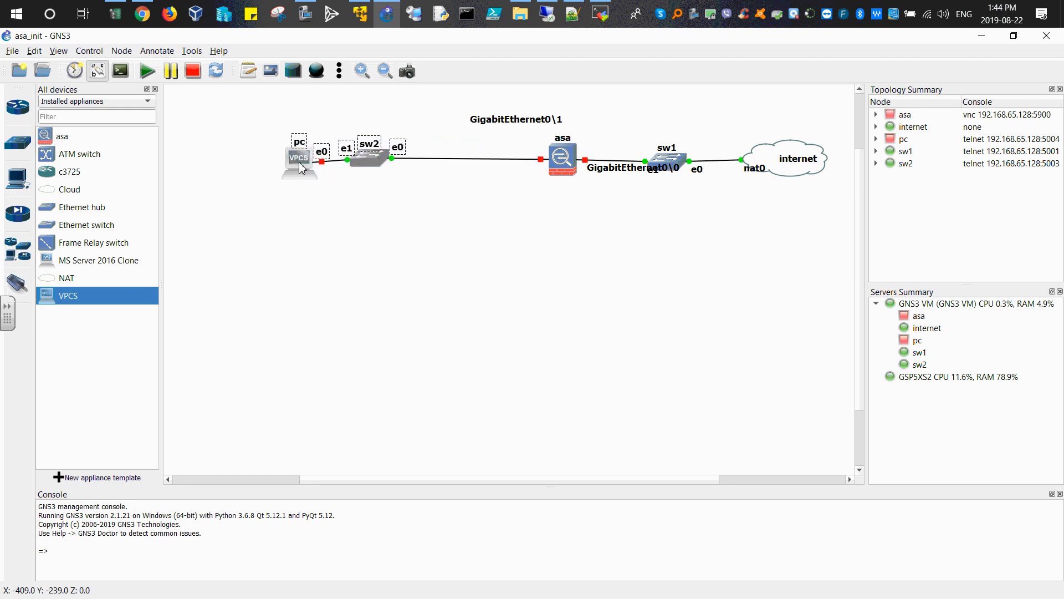
click(531, 124)
drag(531, 124, 514, 148)
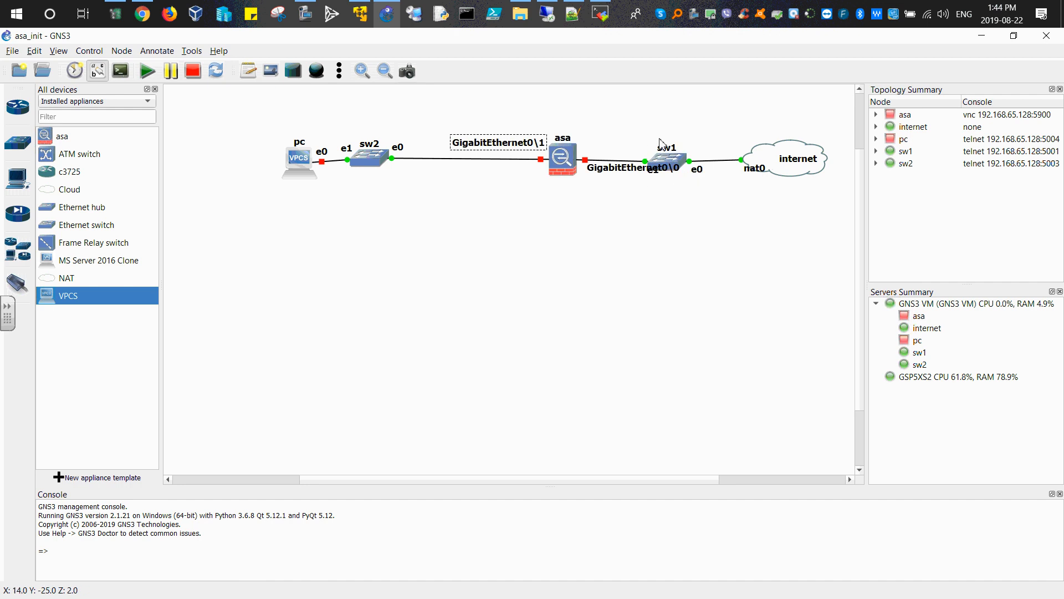
drag(600, 124, 548, 209)
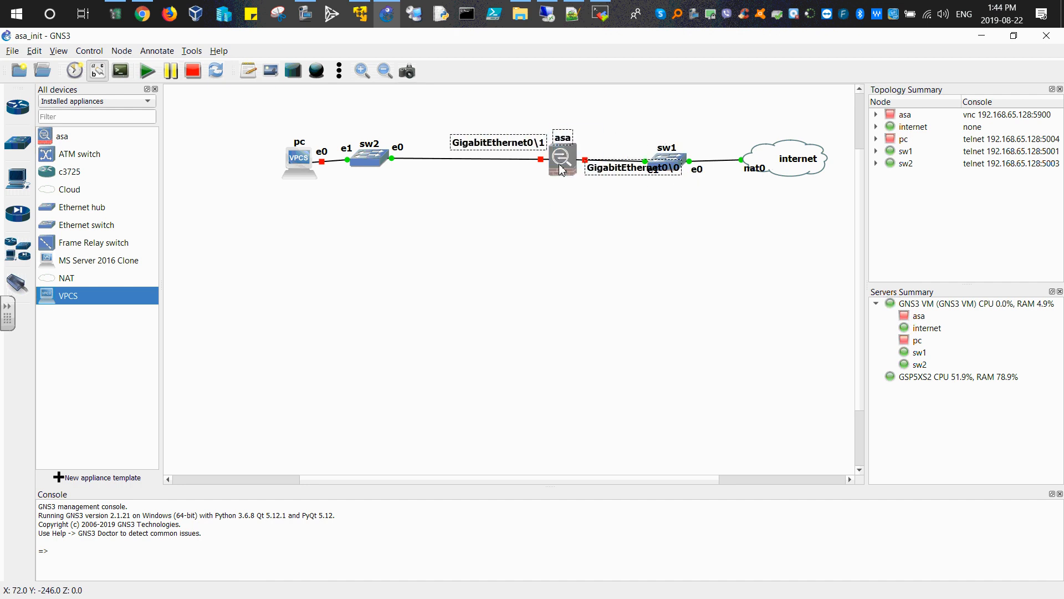
mouse_move(562, 172)
mouse_down()
mouse_move(512, 179)
mouse_move(571, 166)
mouse_move(568, 158)
mouse_up()
click(569, 206)
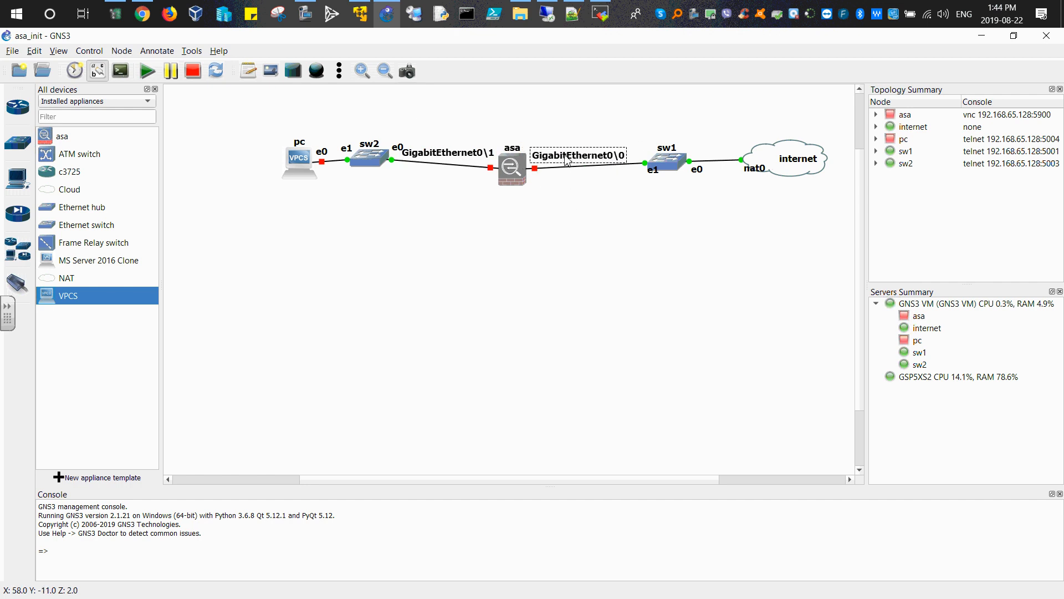
Step: Realign the pc, sw2, asa and sw1 nodes and their port labels into a straight row toward the internet cloud
drag(300, 157, 279, 154)
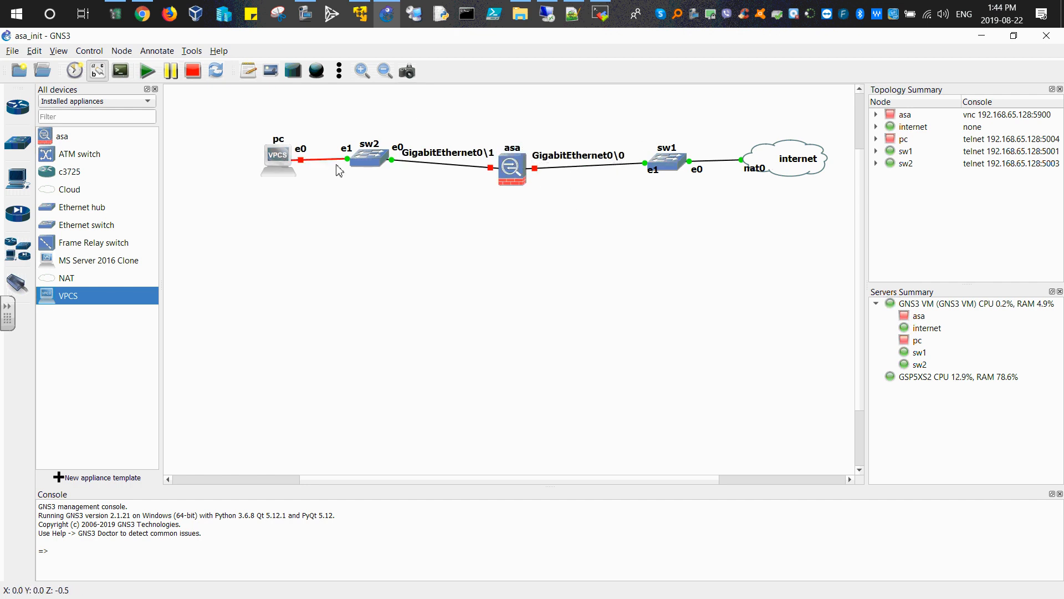
drag(374, 161, 361, 166)
drag(514, 180, 480, 154)
drag(570, 154, 568, 155)
drag(654, 169, 730, 155)
click(635, 223)
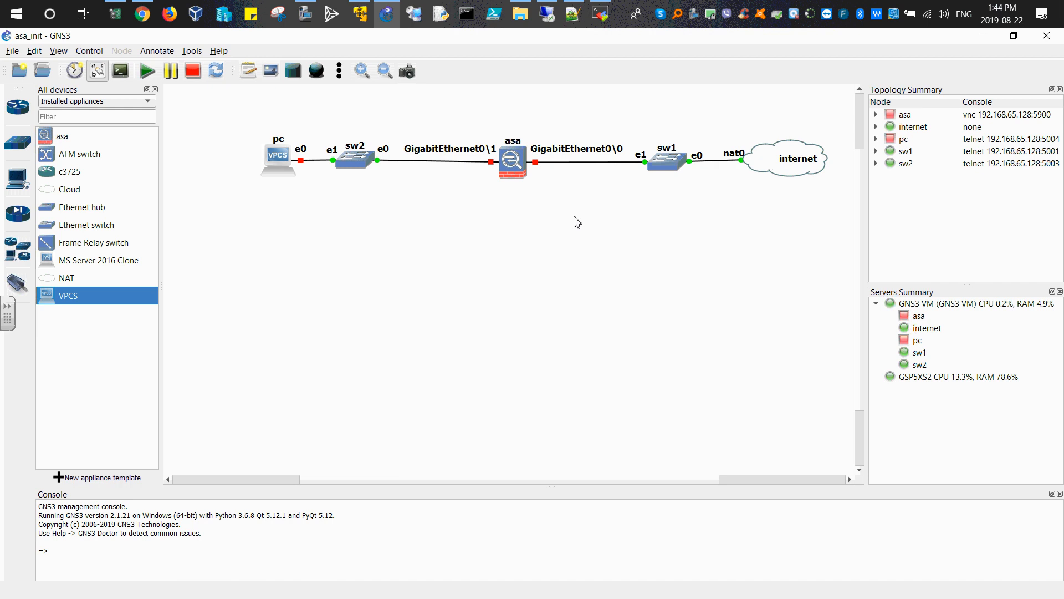
click(741, 156)
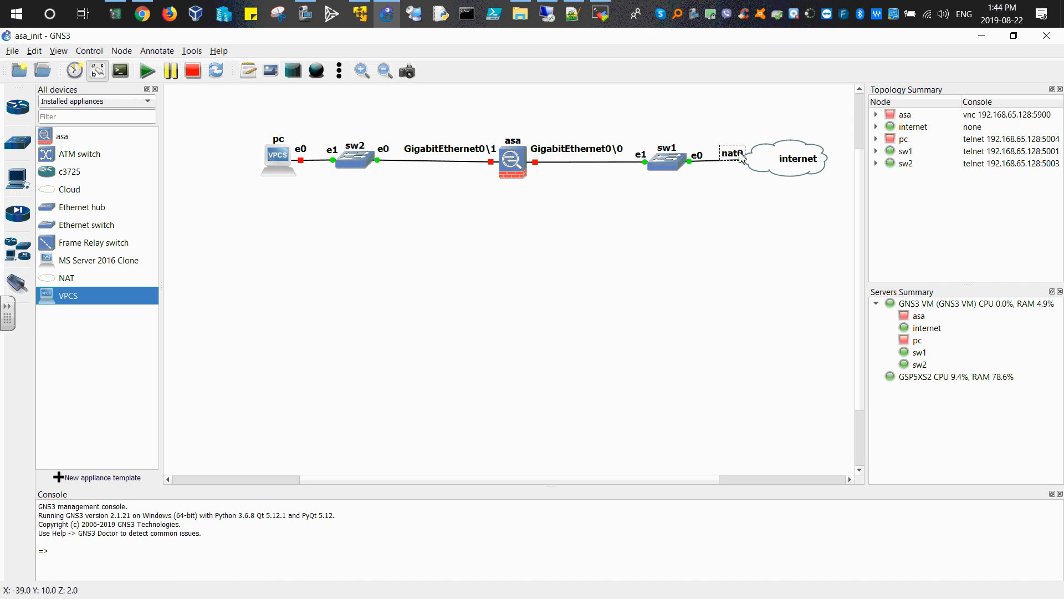
Step: Start the asa node
double_click(520, 165)
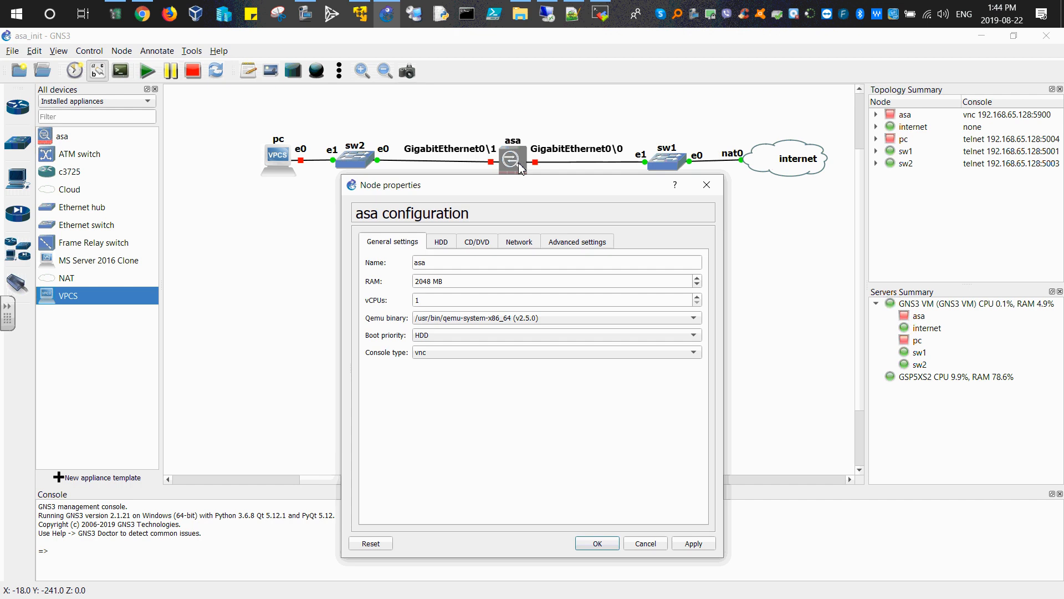
click(707, 185)
right_click(512, 166)
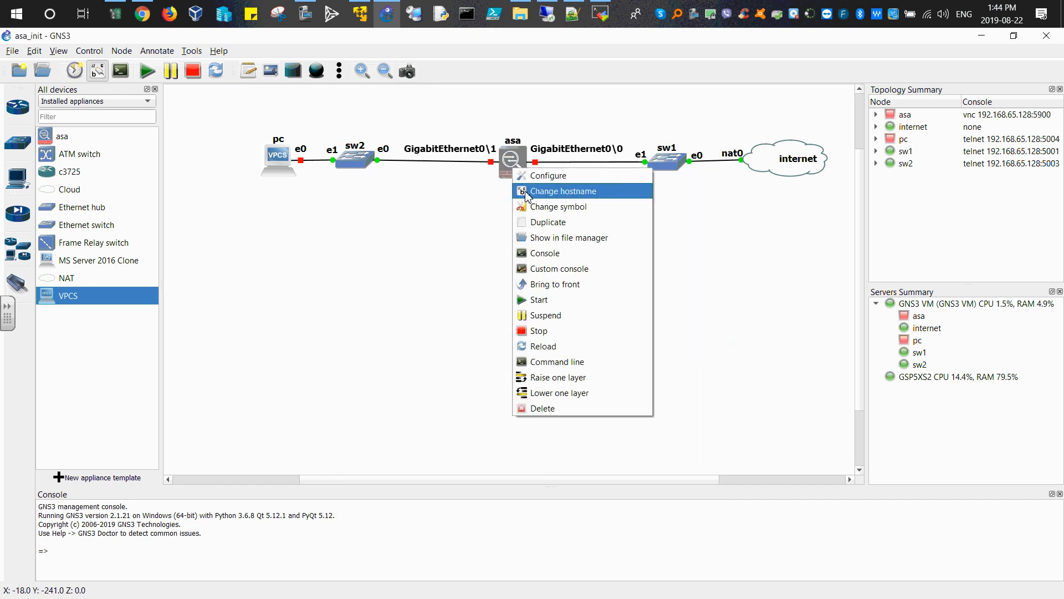
click(535, 302)
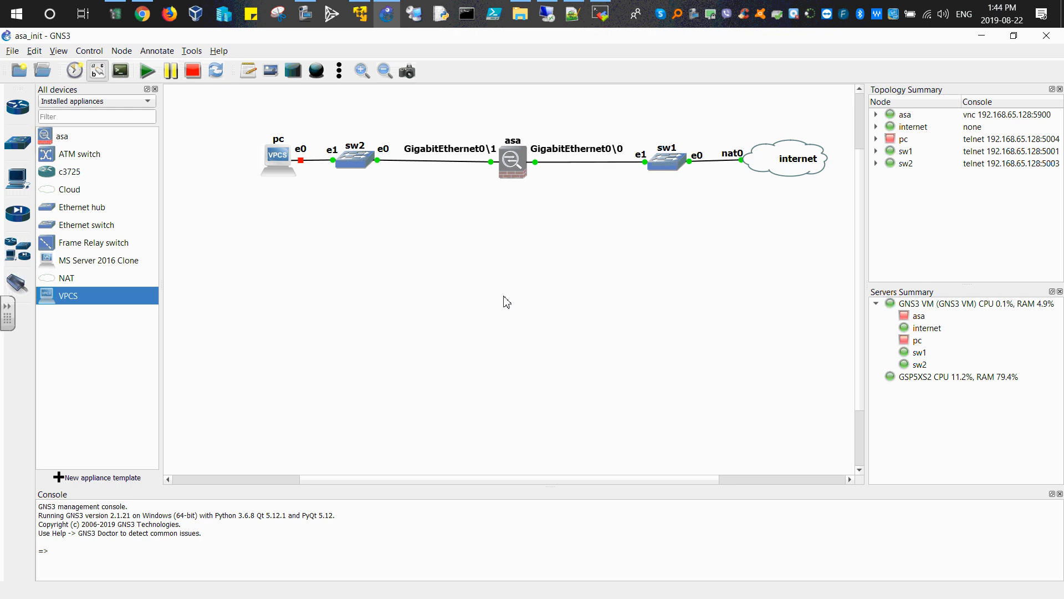
Step: Open the asa node's console and reposition the console window
right_click(515, 170)
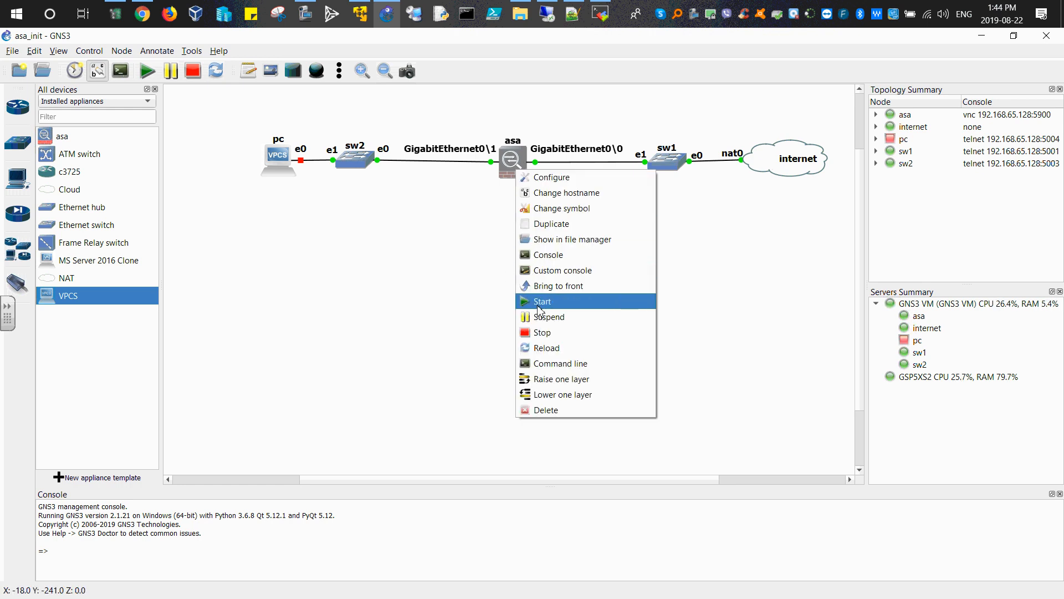
click(554, 256)
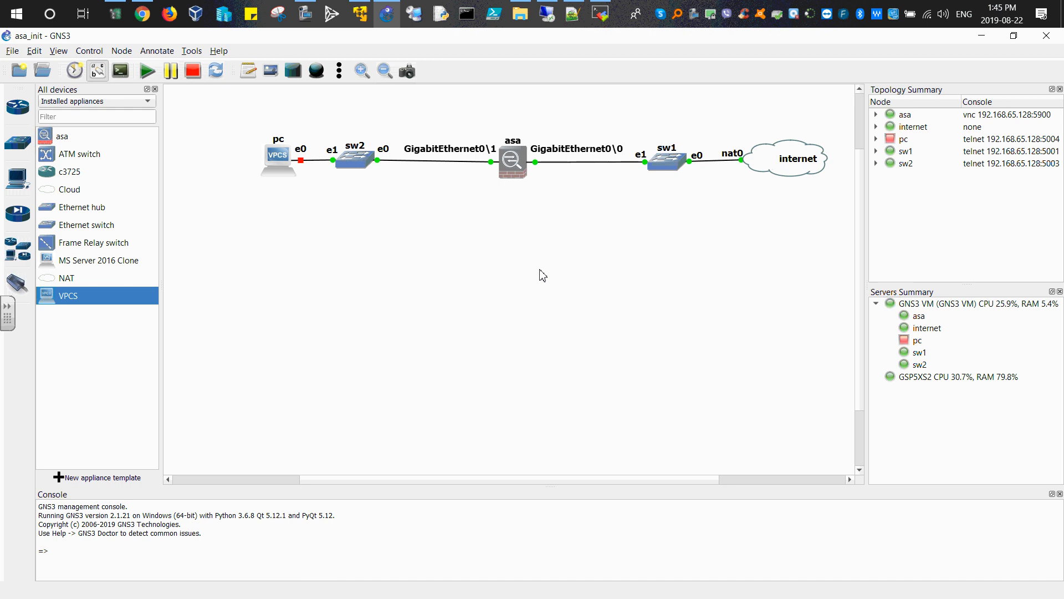
drag(586, 166, 580, 207)
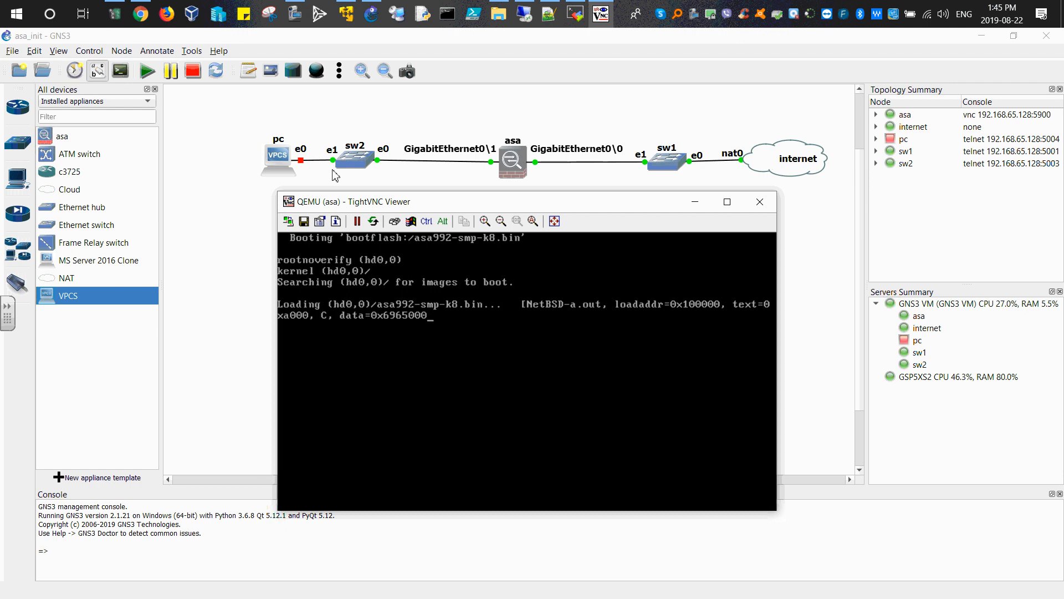
Step: Switch to Chrome and read the GNS3 ASAv guide's section on configuring the ASAv for telnet access, then minimize the browser
mouse_move(146, 23)
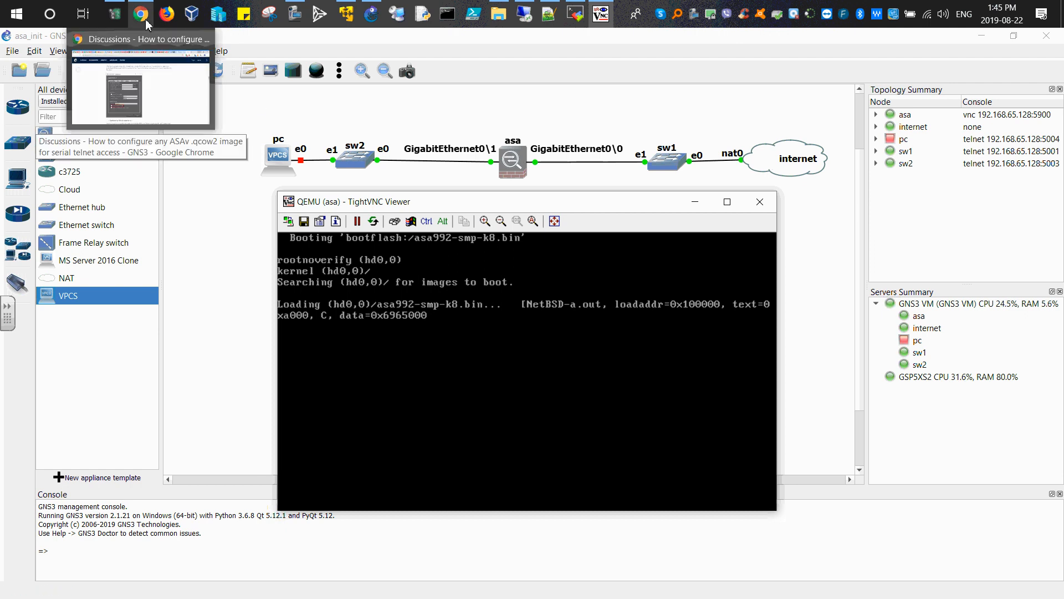
click(145, 22)
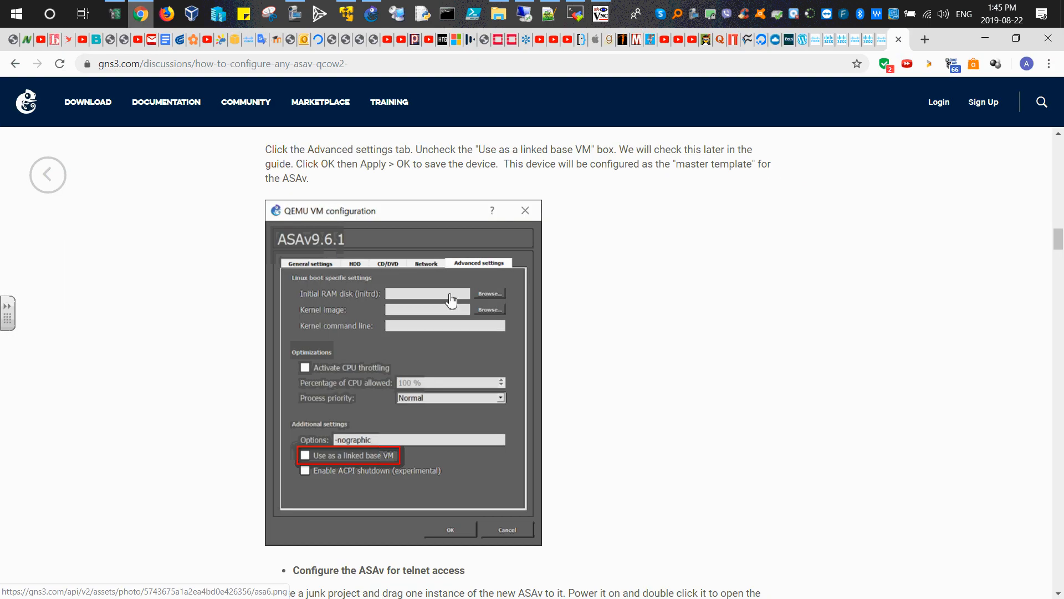
scroll(596, 354, down, 3)
scroll(596, 354, down, 3)
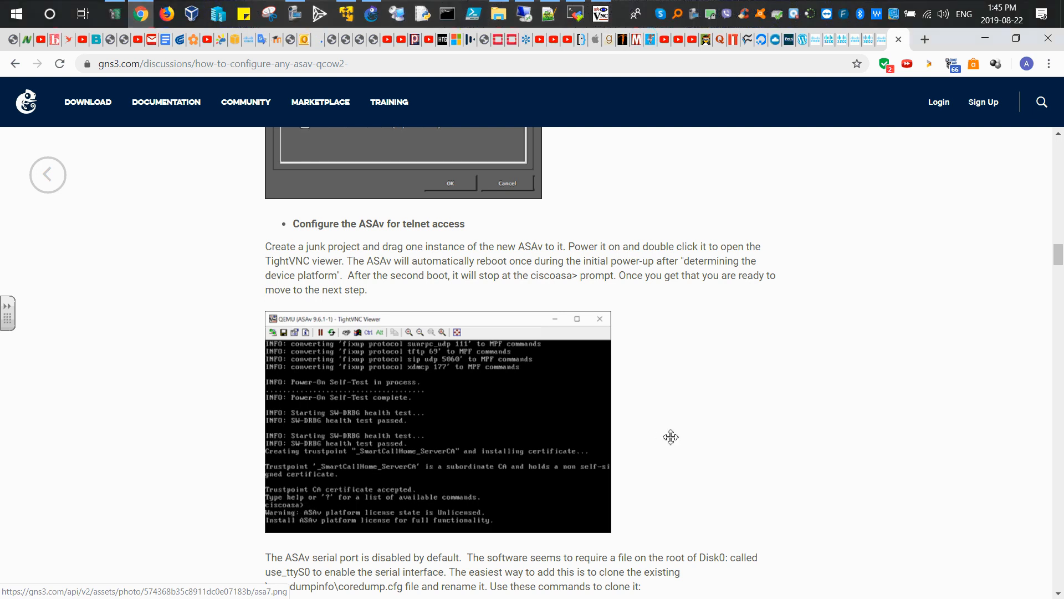
scroll(506, 370, down, 2)
click(464, 349)
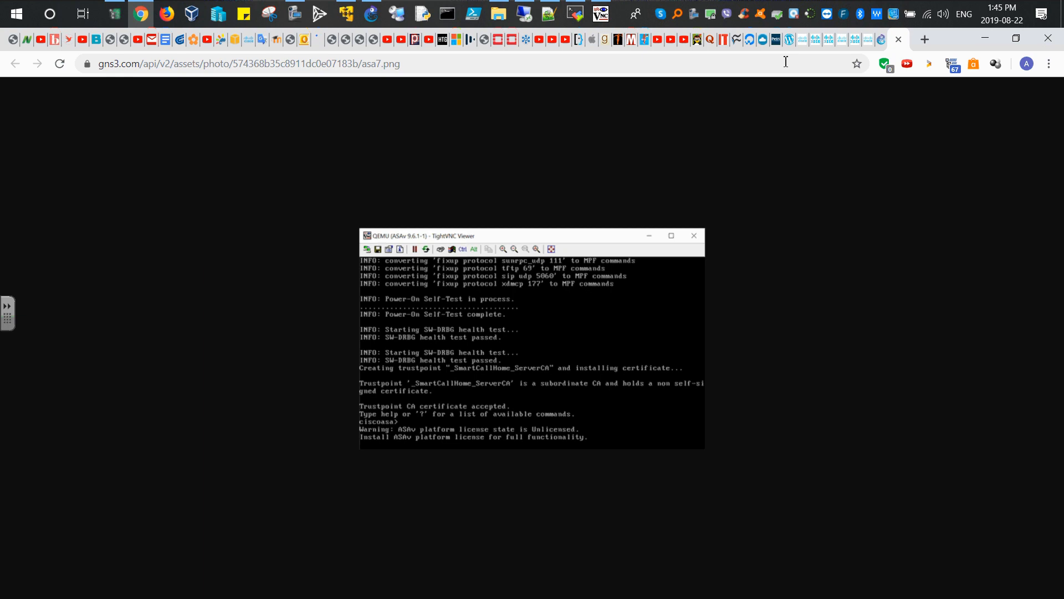
key(alt+Left)
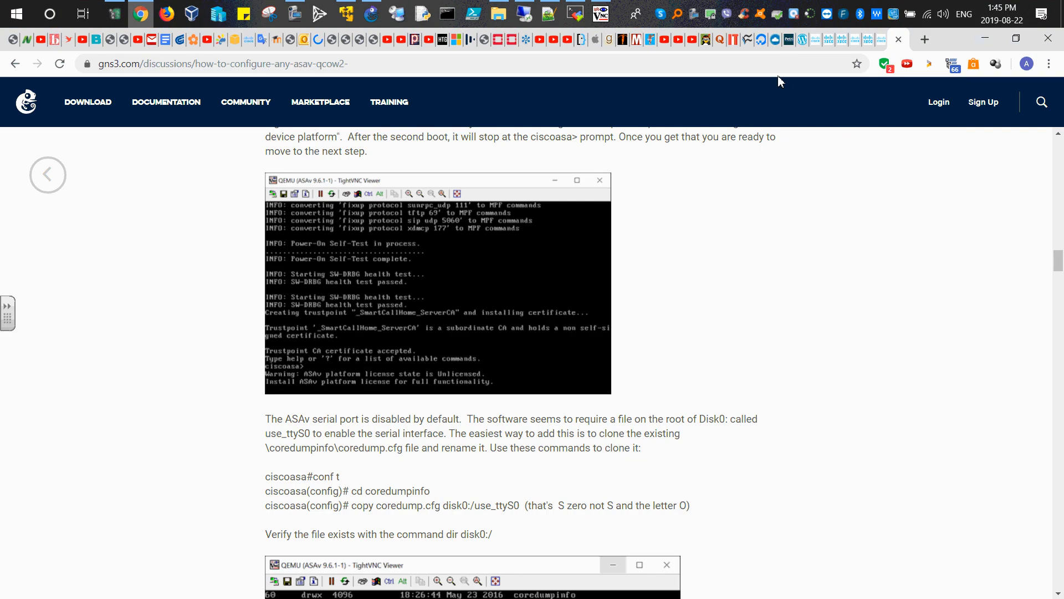
click(982, 40)
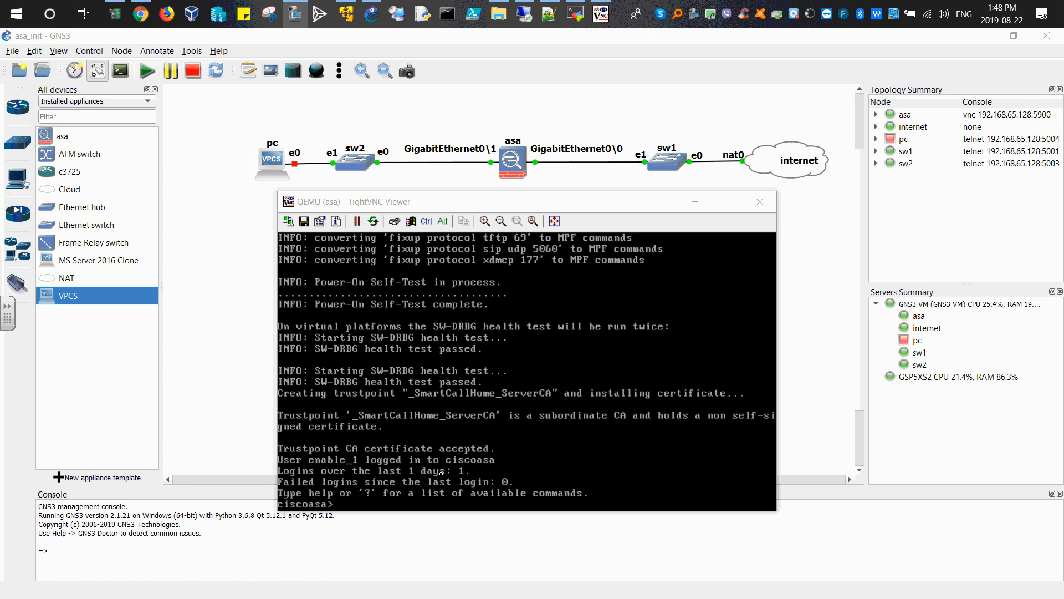
Step: Enter privileged mode on the ASA console with the enable command, submitting an empty enable password
click(545, 452)
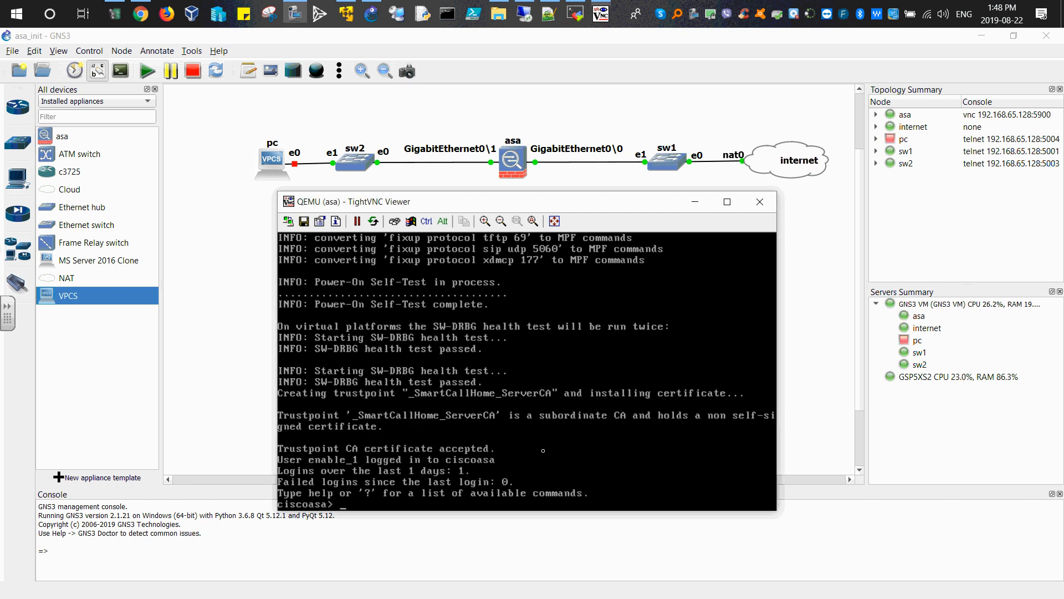
key(Return)
key(Return)
key(Return)
key(Return)
key(Return)
key(Return)
key(Return)
key(Return)
key(Return)
key(Return)
key(Return)
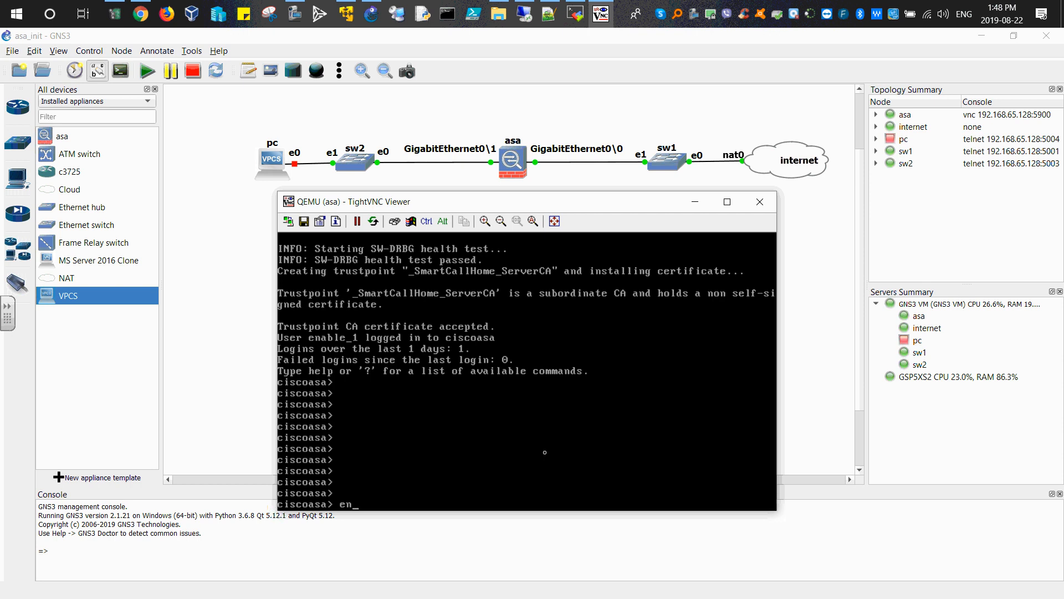
text(ena)
key(Tab)
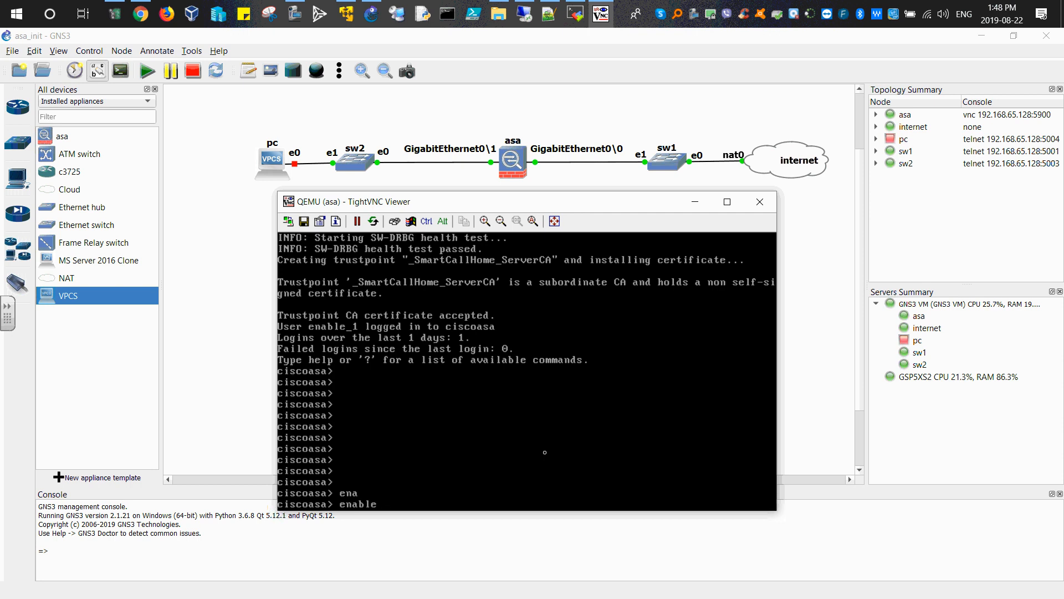
key(Return)
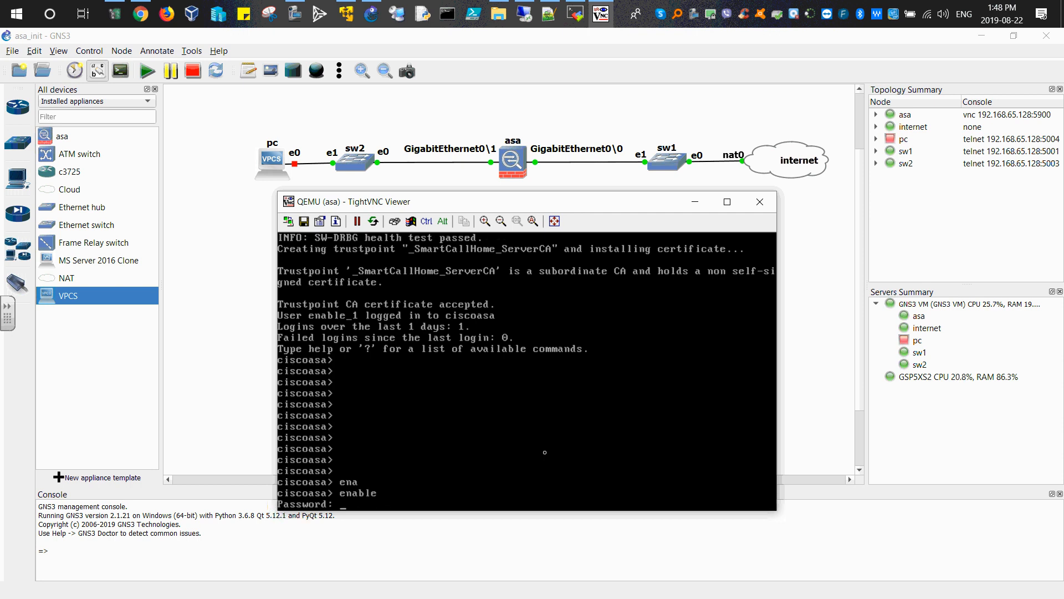
key(Return)
key(Return)
key(Return)
key(Return)
key(Return)
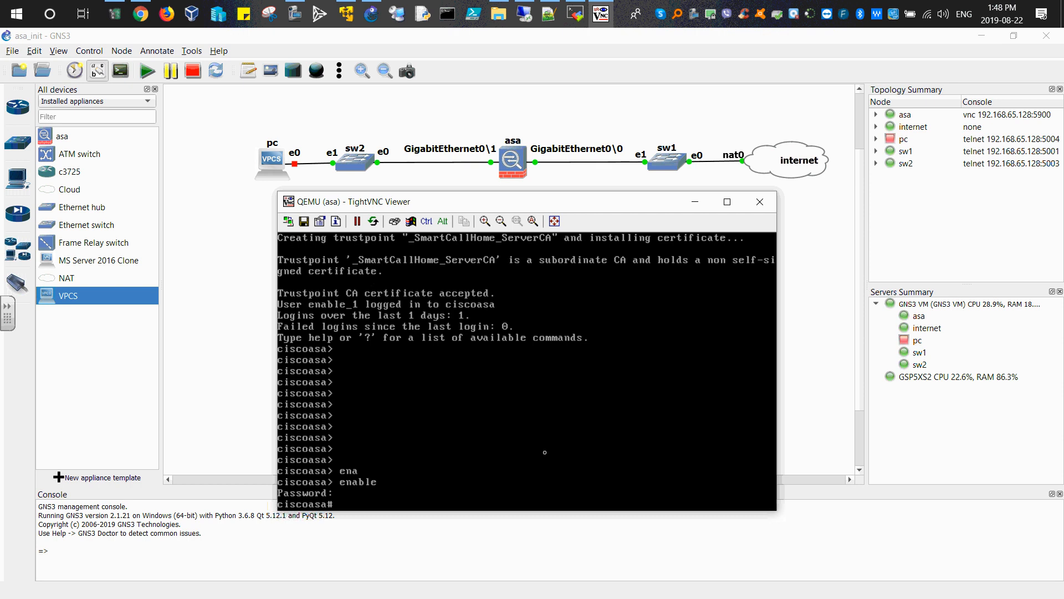
key(Return)
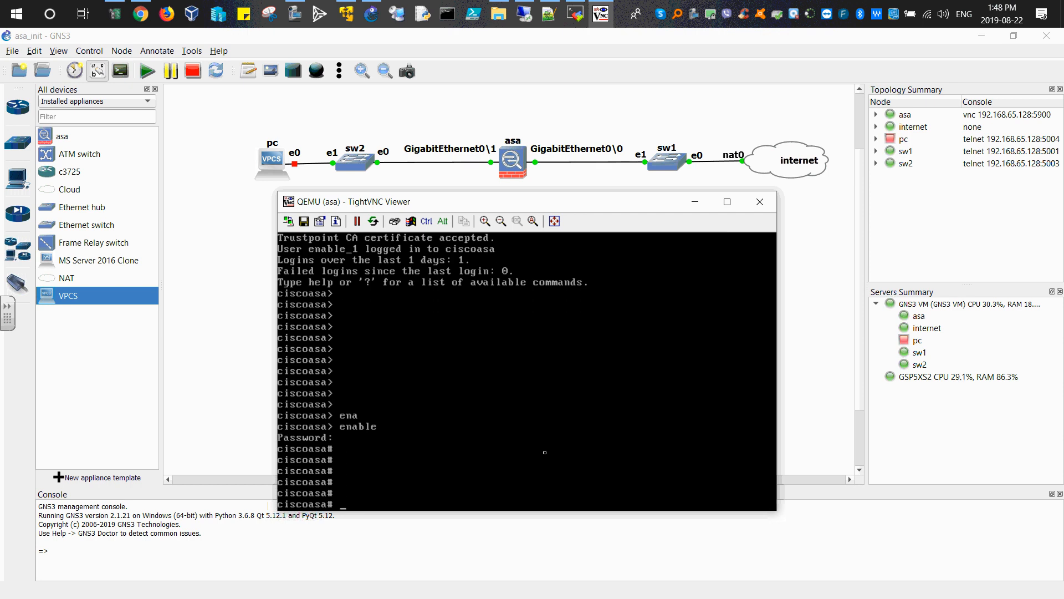